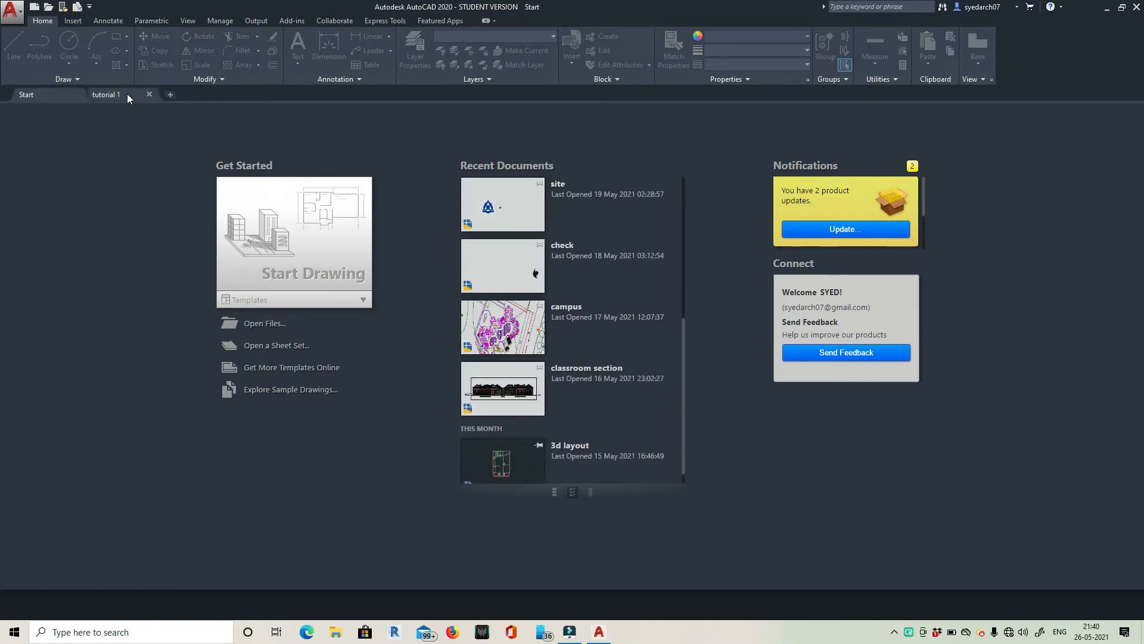
Switch to the open tutorial 1 drawing and bring its existing shapes into view.
{"action": "left_click", "coordinate": [105, 94]}
{"action": "scroll", "coordinate": [486, 313], "scroll_direction": "down", "scroll_amount": 8}
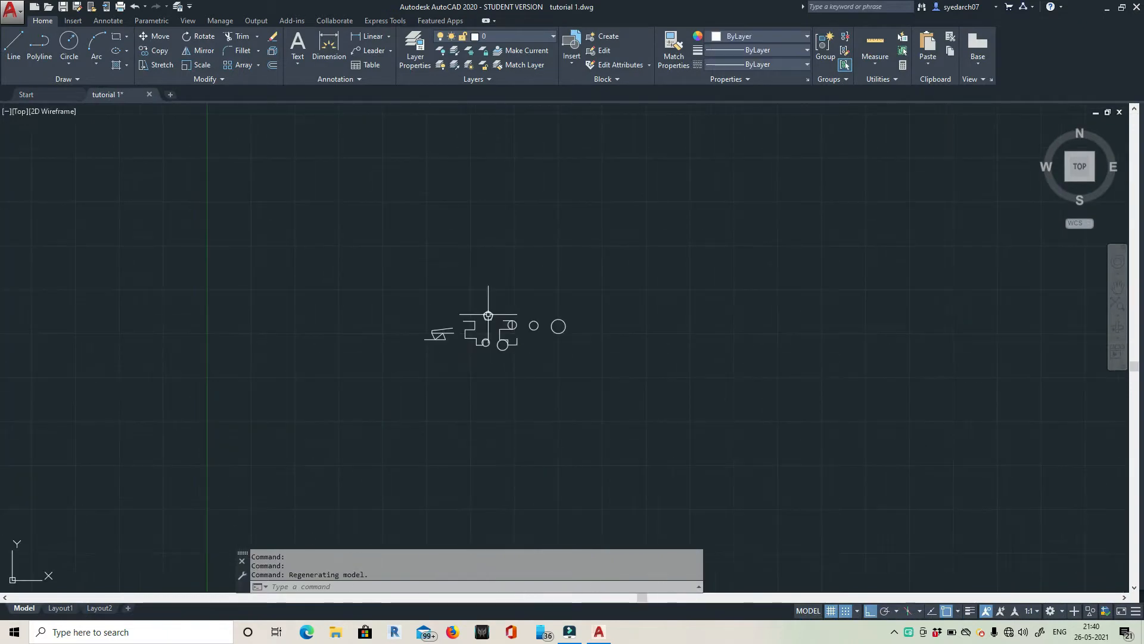
{"action": "scroll", "coordinate": [501, 328], "scroll_direction": "up", "scroll_amount": 6}
{"action": "scroll", "coordinate": [501, 329], "scroll_direction": "down", "scroll_amount": 2}
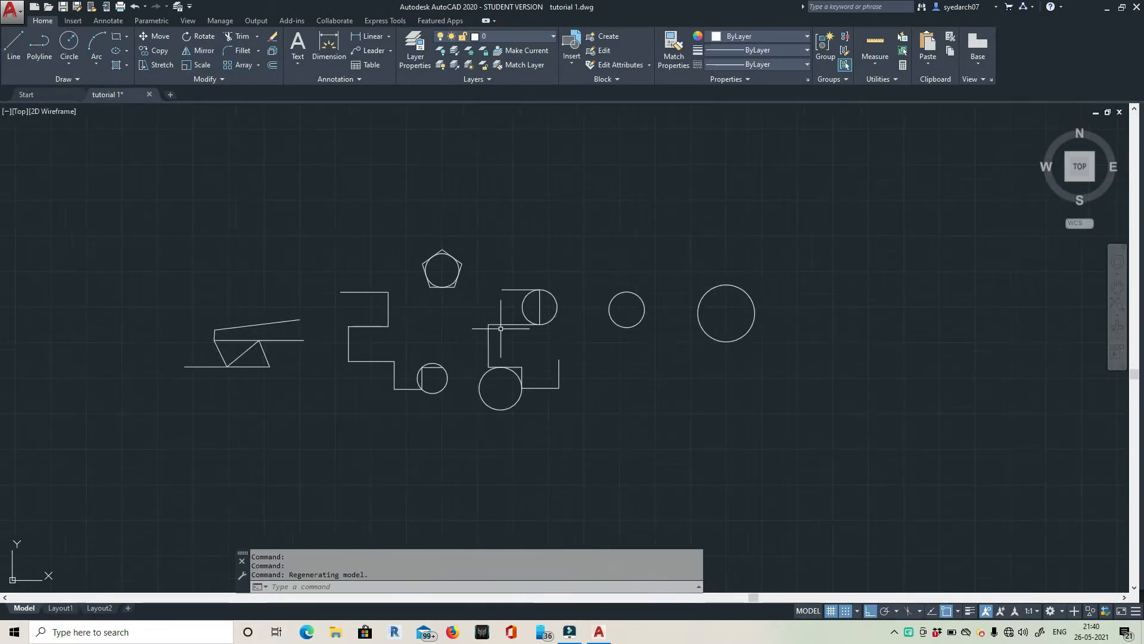
{"action": "scroll", "coordinate": [593, 334], "scroll_direction": "down", "scroll_amount": 2}
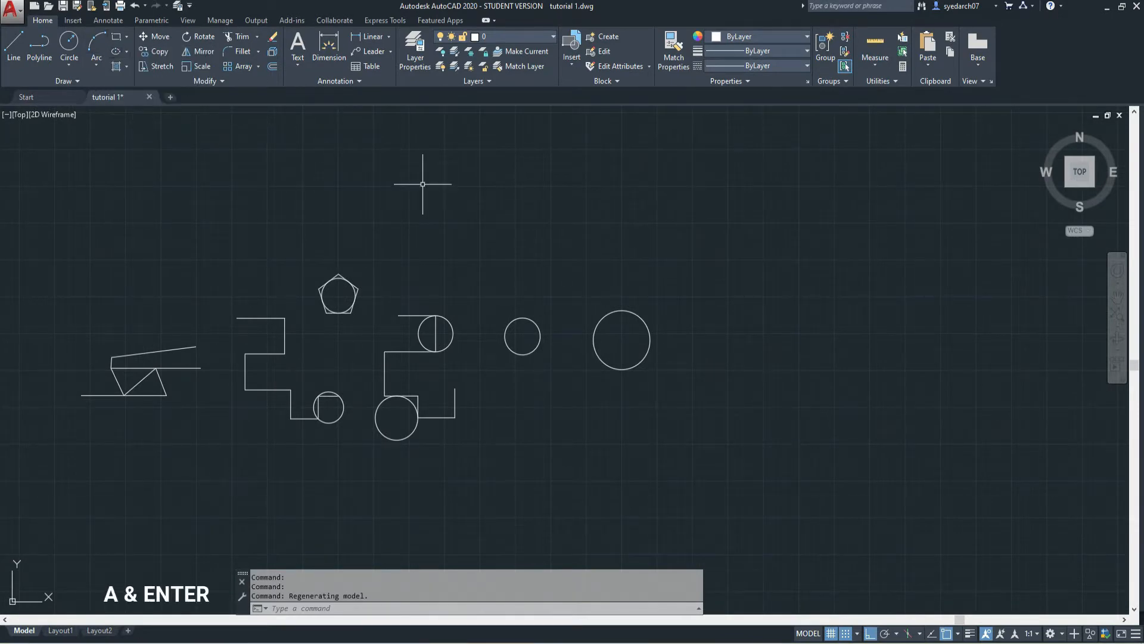
Draw a freehand 3-Point arc in the empty area above the existing shapes, bulging upward and curving down at its right end.
{"action": "type", "text": "A"}
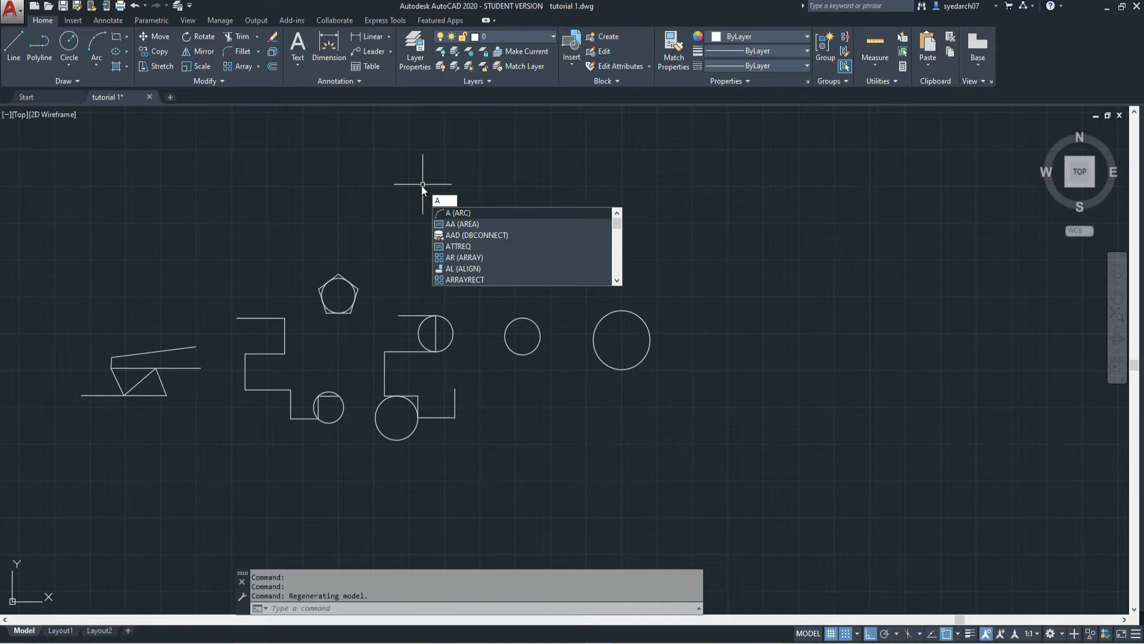
{"action": "key", "text": "Return"}
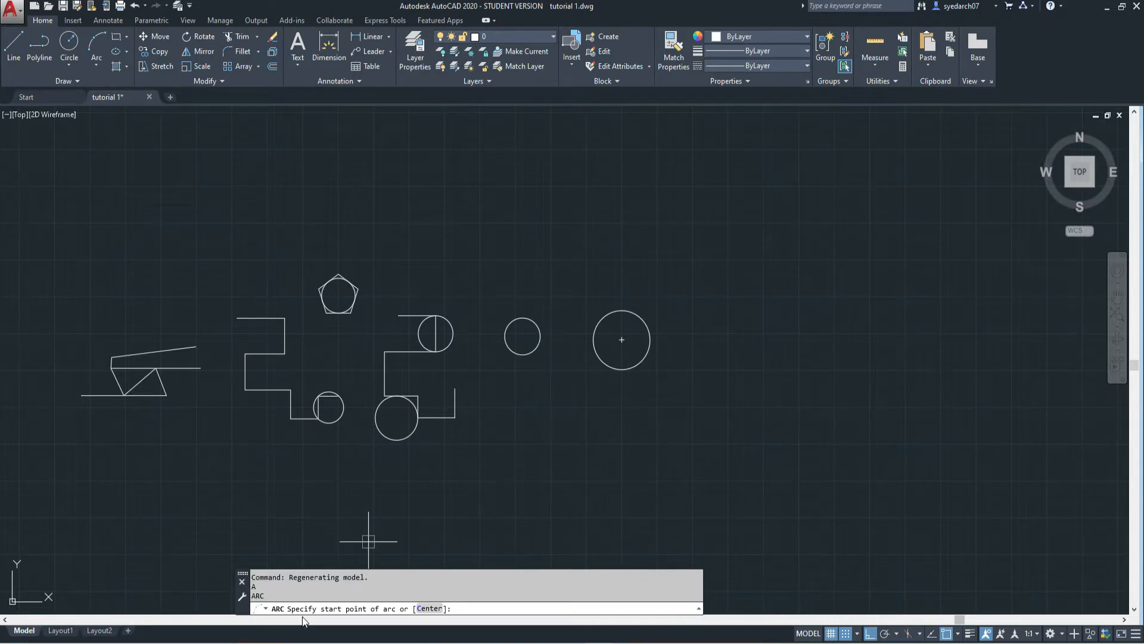
{"action": "middle_click_drag", "start_coordinate": [554, 339], "coordinate": [472, 519]}
{"action": "left_click", "coordinate": [100, 69]}
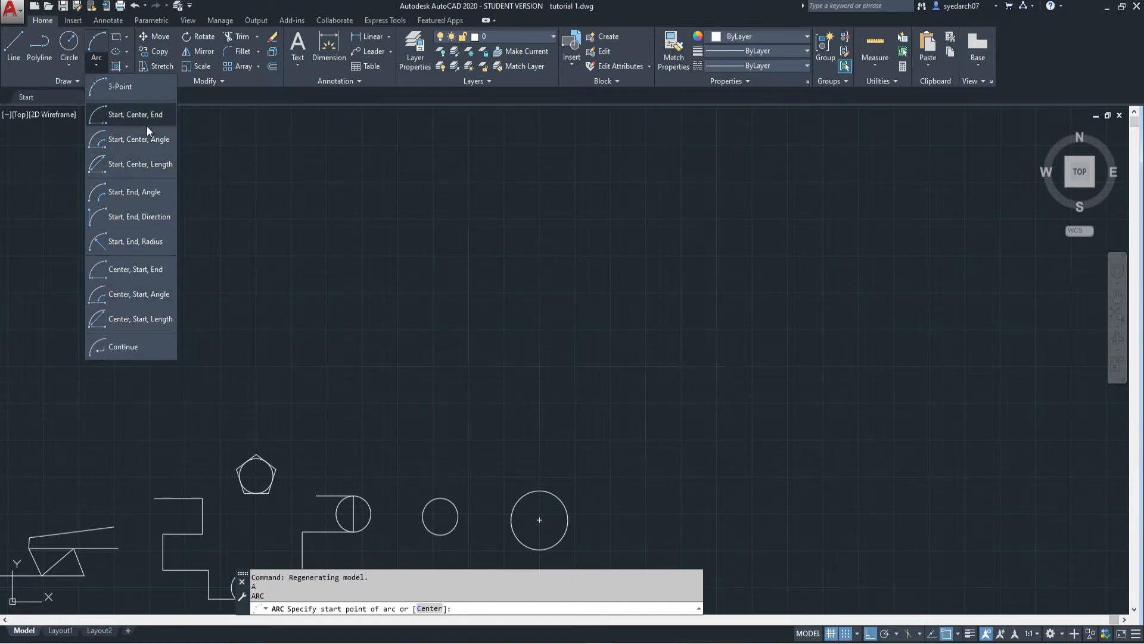
{"action": "left_click", "coordinate": [131, 82]}
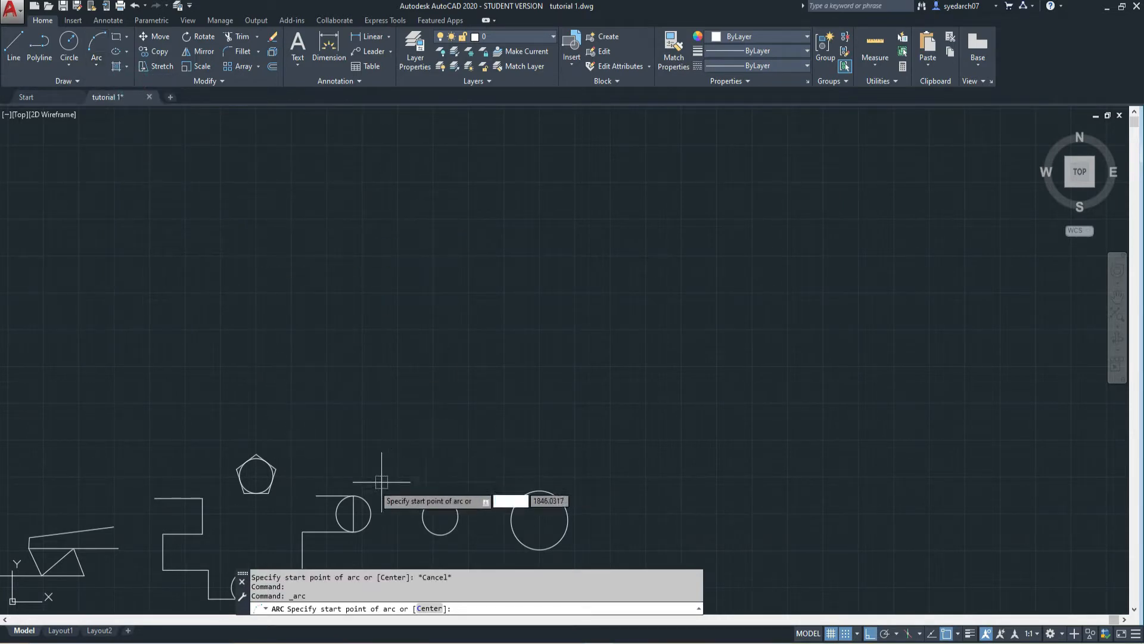
{"action": "scroll", "coordinate": [300, 406], "scroll_direction": "up", "scroll_amount": 5}
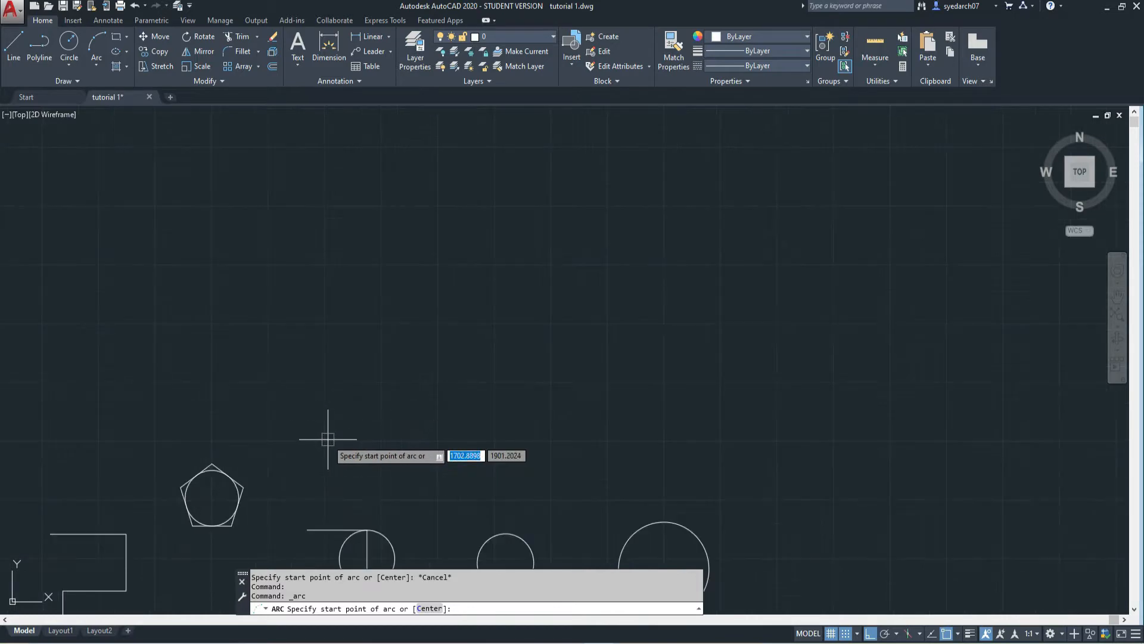
{"action": "left_click", "coordinate": [306, 345]}
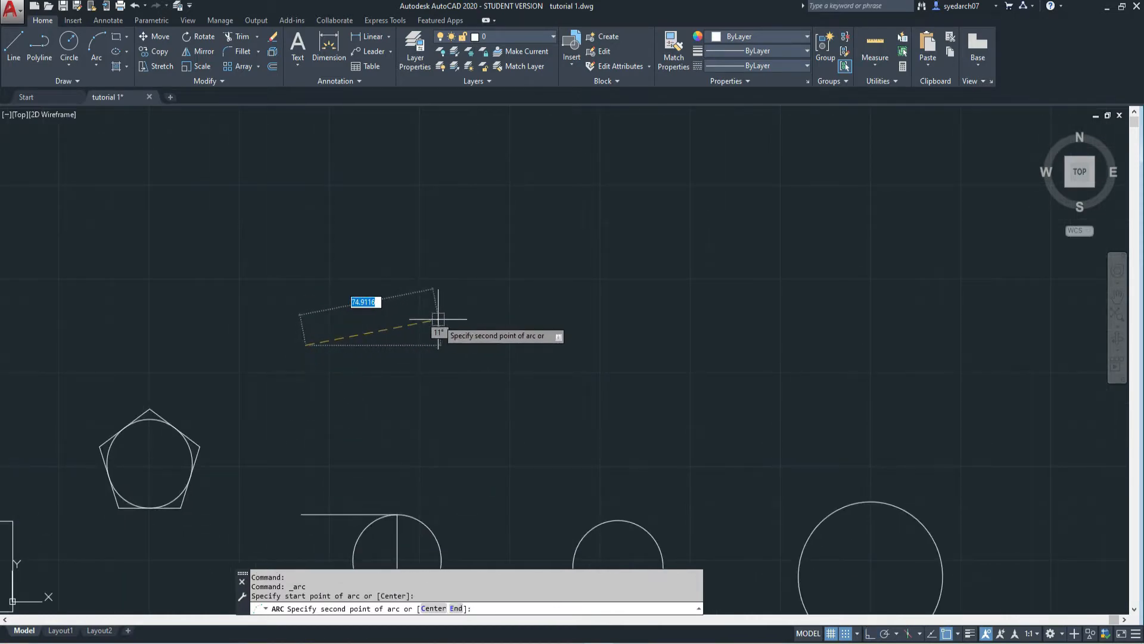
{"action": "left_click", "coordinate": [406, 321]}
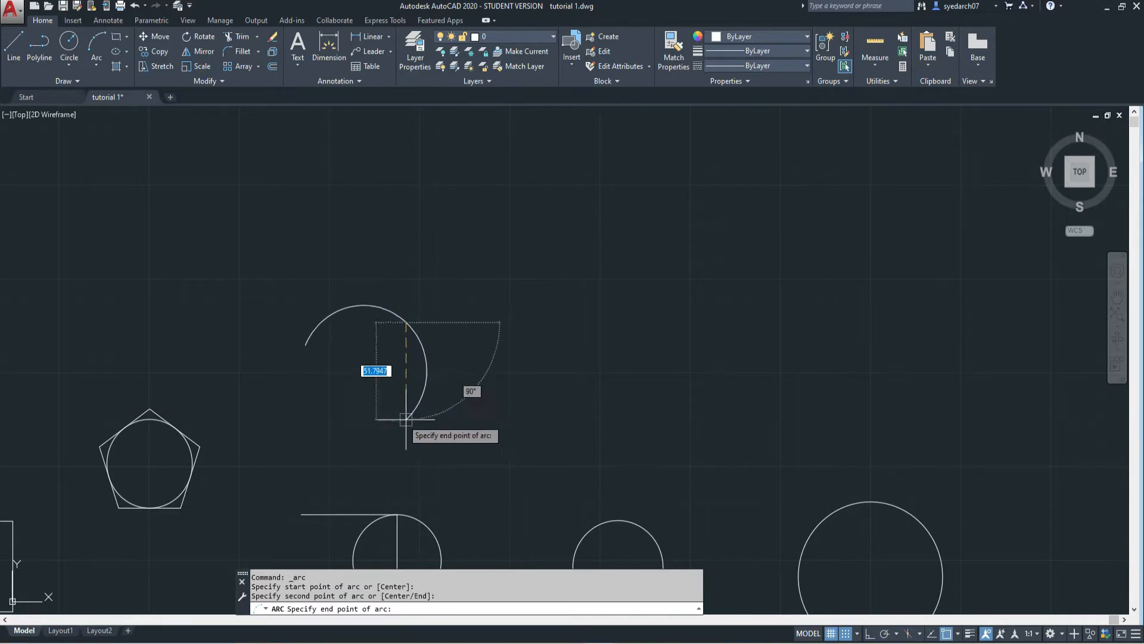
{"action": "left_click", "coordinate": [420, 392]}
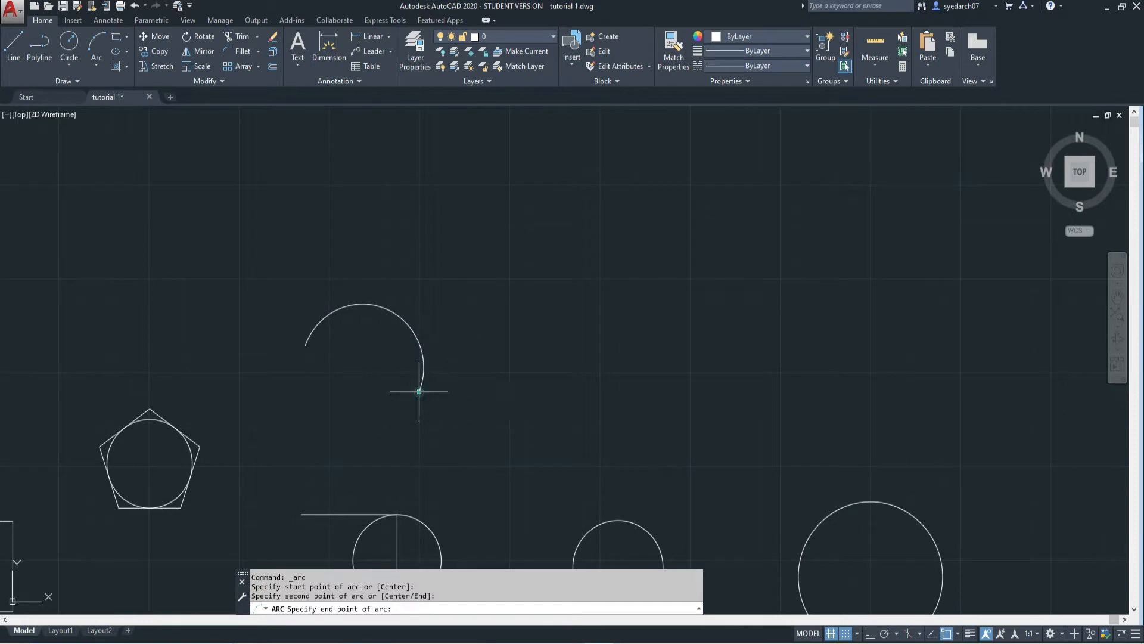
Draw a 3-Point arc bulging outward over the pentagon's upper-right side, from the apex to the right corner.
{"action": "left_click", "coordinate": [96, 66]}
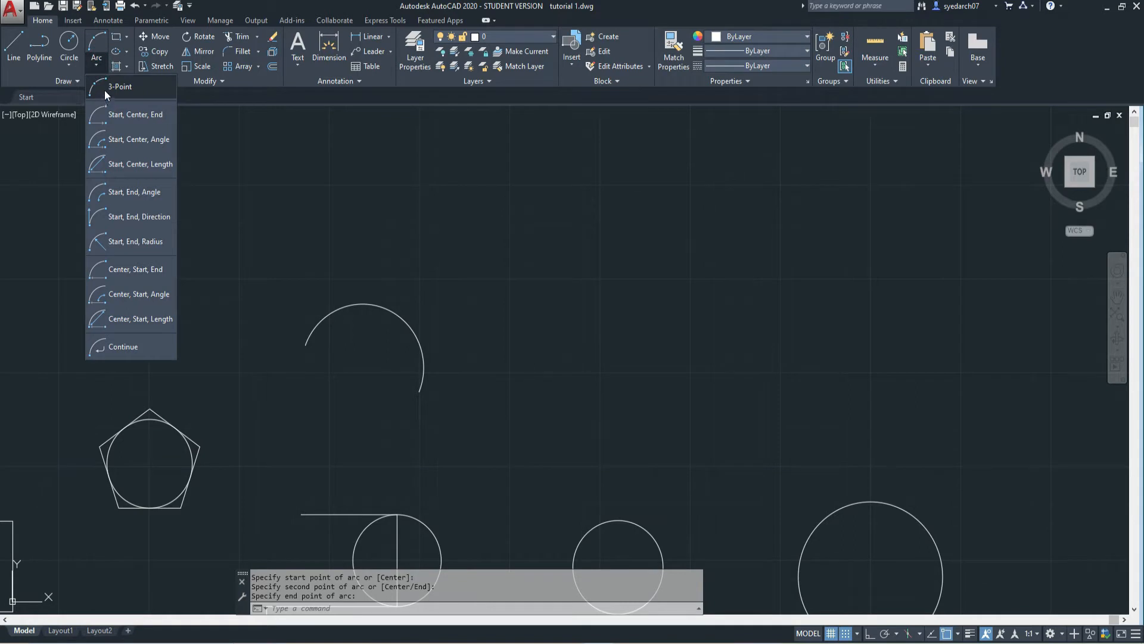
{"action": "left_click", "coordinate": [106, 90]}
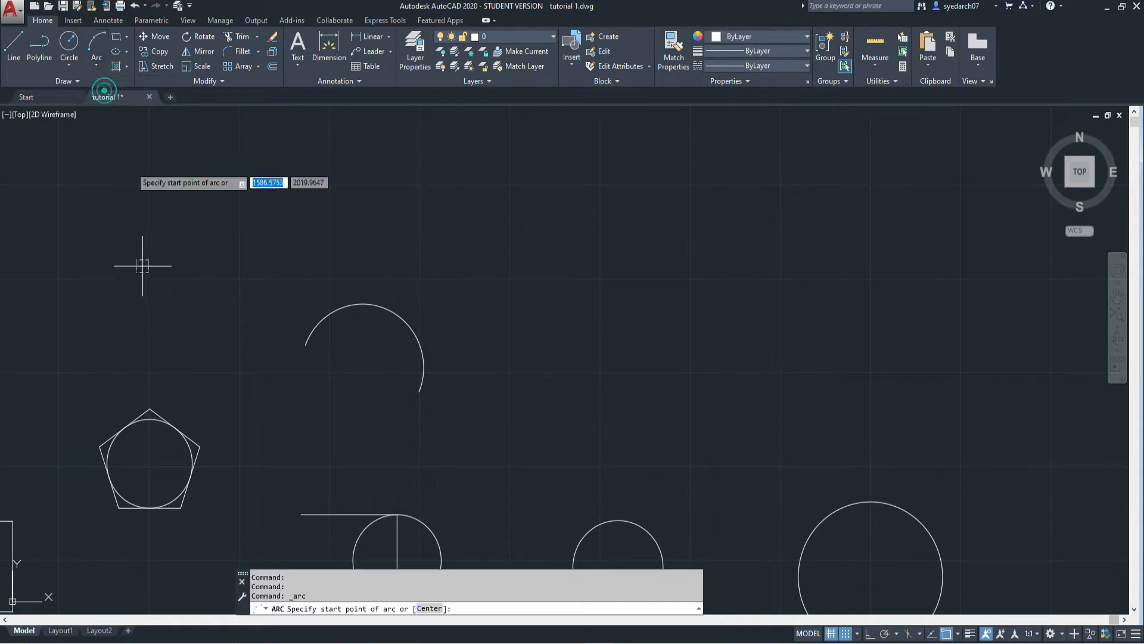
{"action": "left_click", "coordinate": [150, 409]}
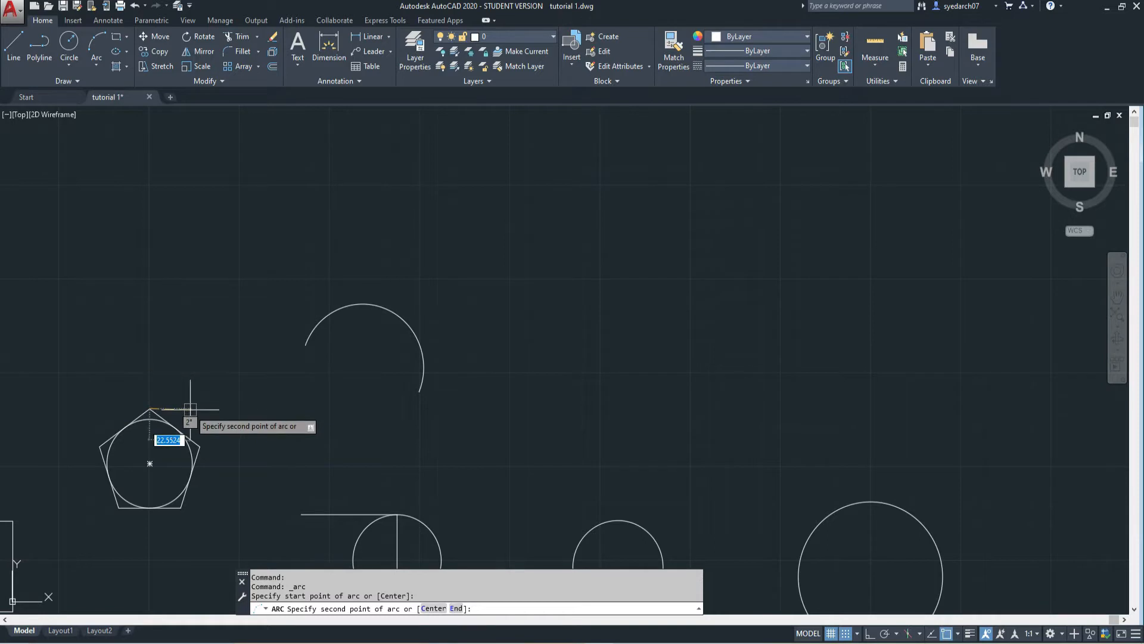
{"action": "left_click", "coordinate": [190, 408]}
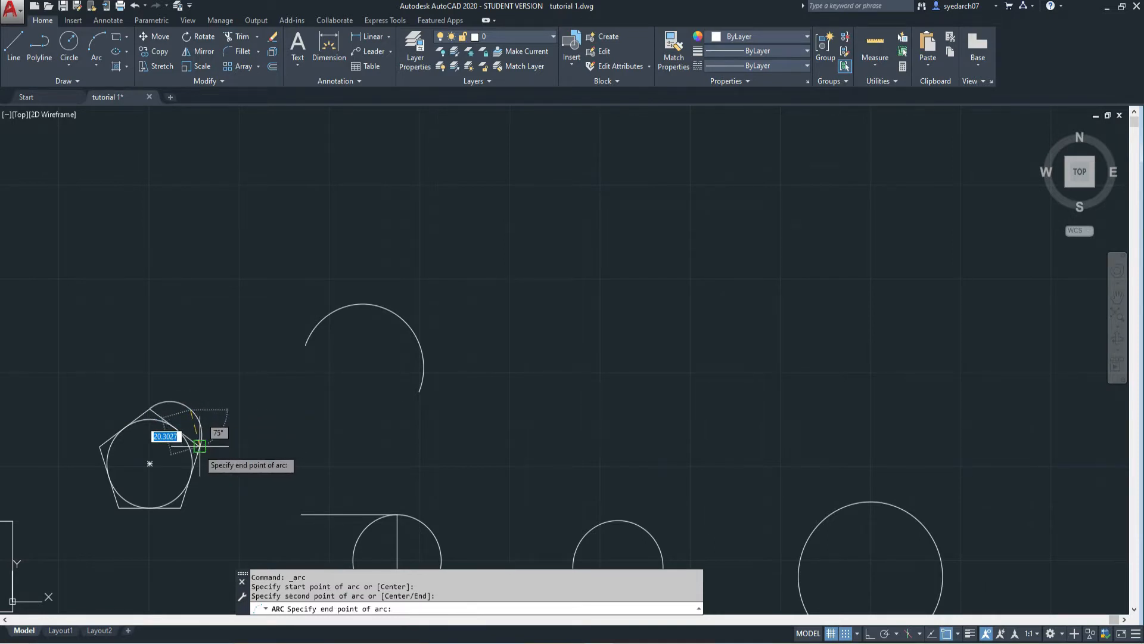
{"action": "left_click", "coordinate": [199, 446]}
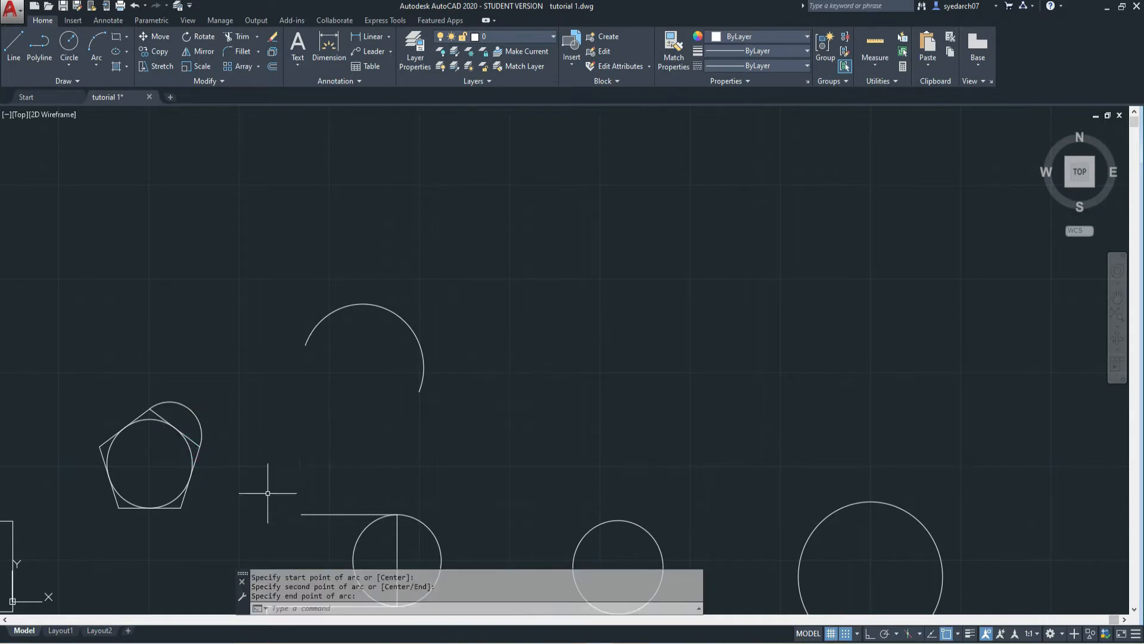
Draw a Start, Center, End arc over the pentagon's upper-left side, from the left corner to the apex, centred on that side's midpoint.
{"action": "scroll", "coordinate": [256, 334], "scroll_direction": "down", "scroll_amount": 2}
{"action": "key", "text": "Return"}
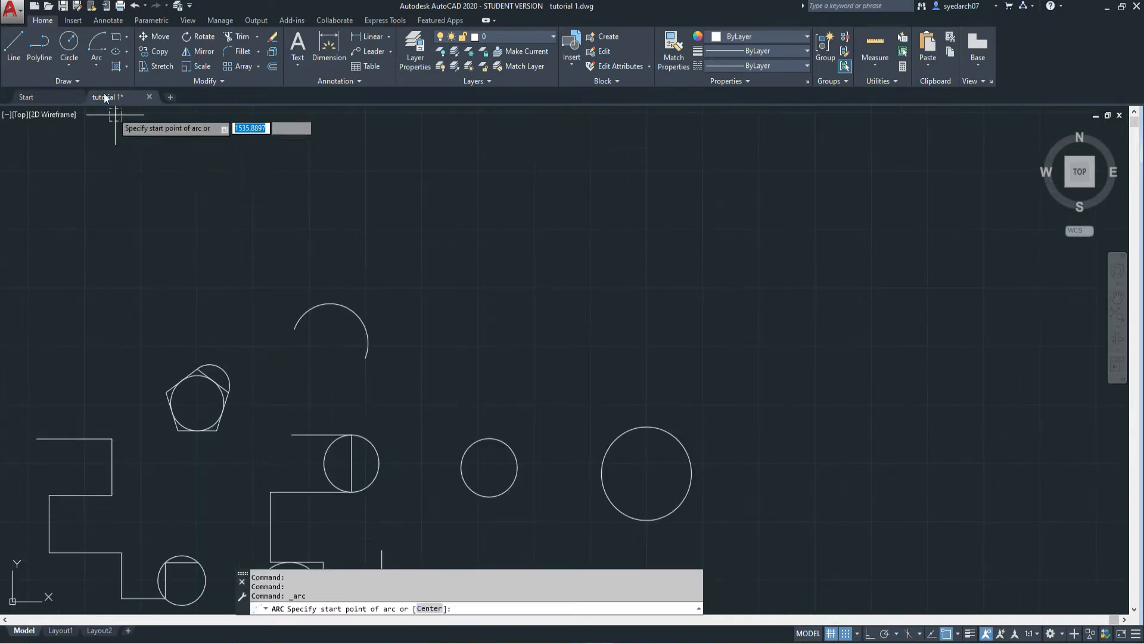
{"action": "left_click", "coordinate": [96, 64]}
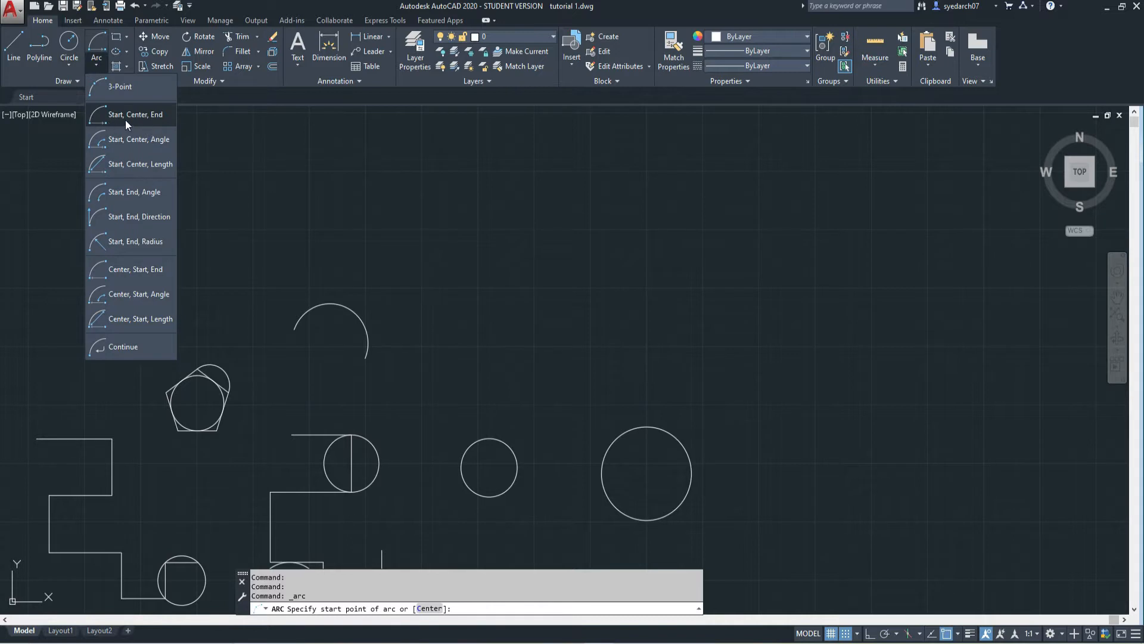
{"action": "left_click", "coordinate": [126, 119]}
{"action": "scroll", "coordinate": [259, 410], "scroll_direction": "up", "scroll_amount": 4}
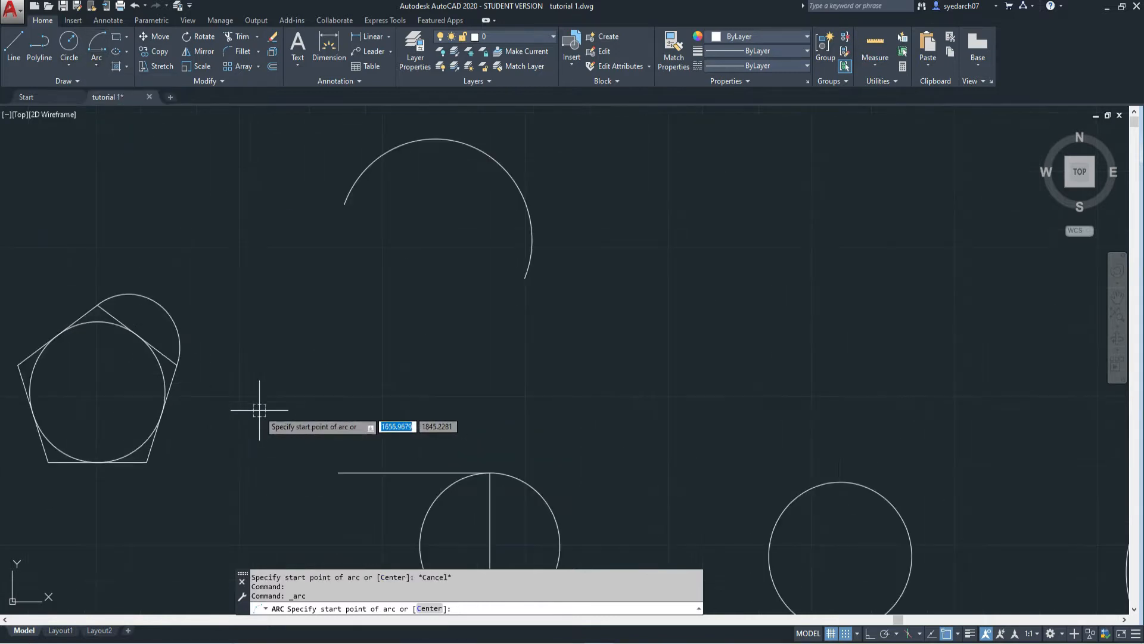
{"action": "middle_click_drag", "start_coordinate": [259, 410], "coordinate": [355, 332]}
{"action": "scroll", "coordinate": [263, 301], "scroll_direction": "up", "scroll_amount": 2}
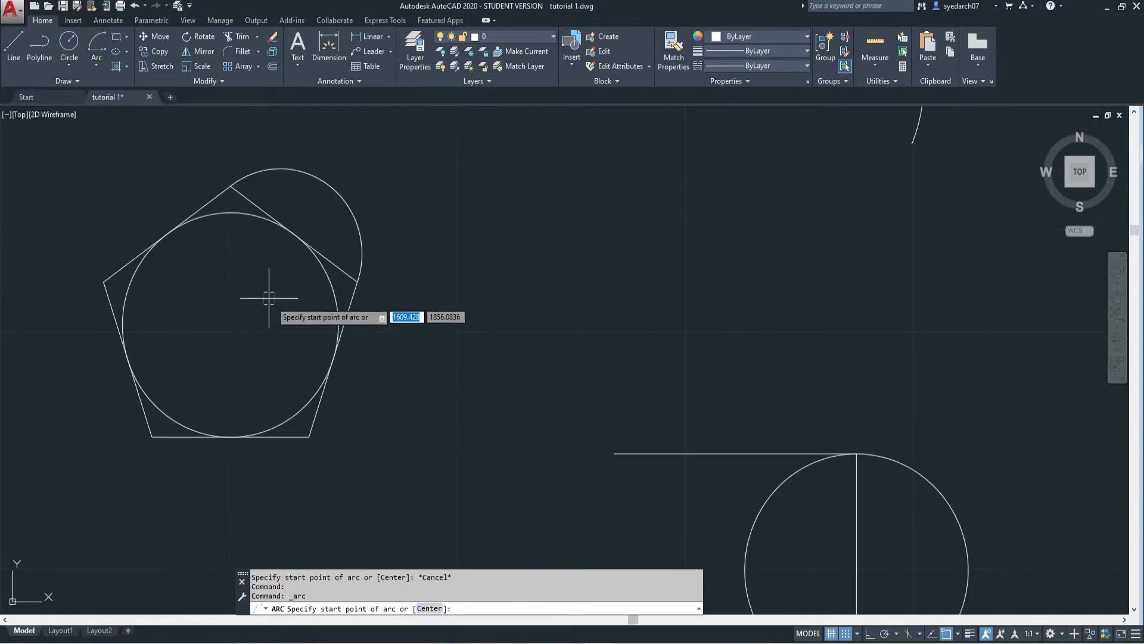
{"action": "left_click", "coordinate": [104, 281]}
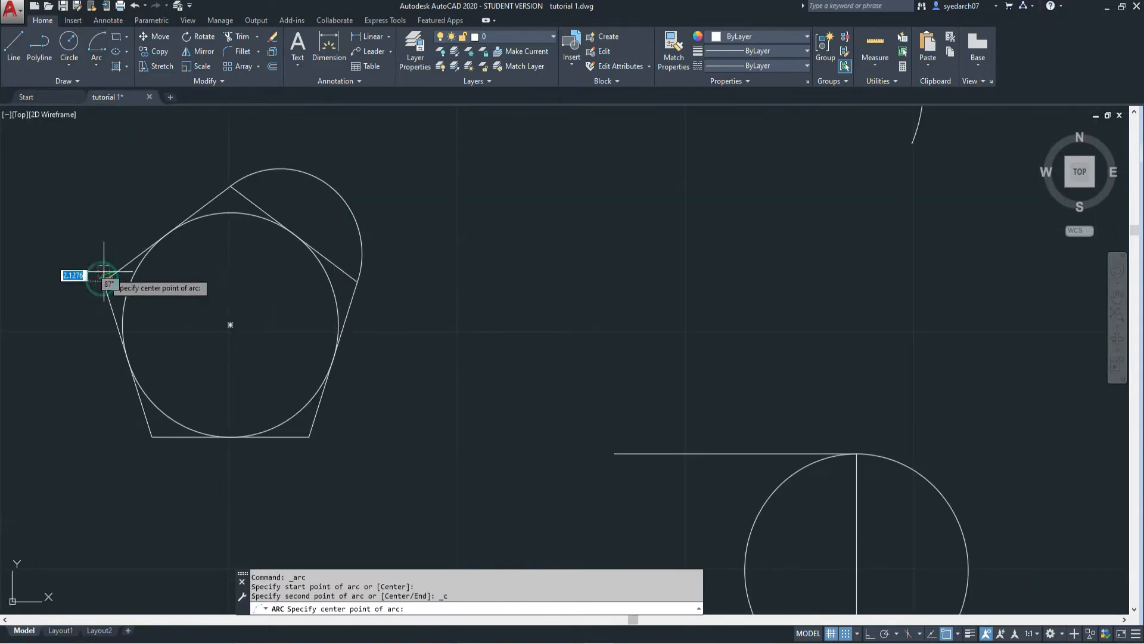
{"action": "left_click", "coordinate": [167, 233]}
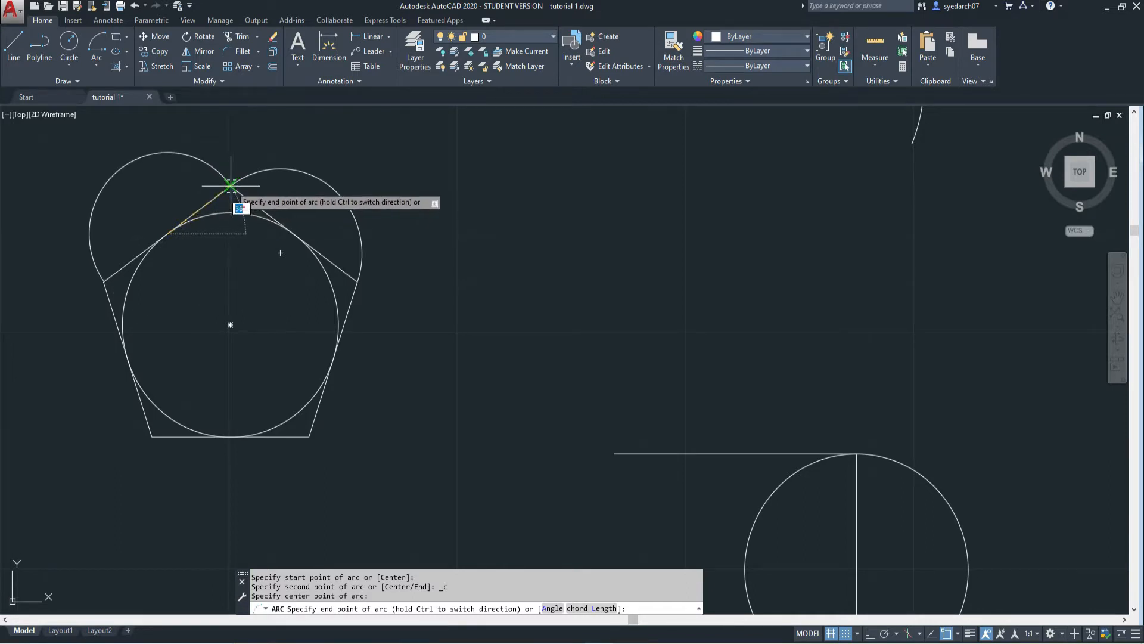
{"action": "left_click", "coordinate": [230, 185]}
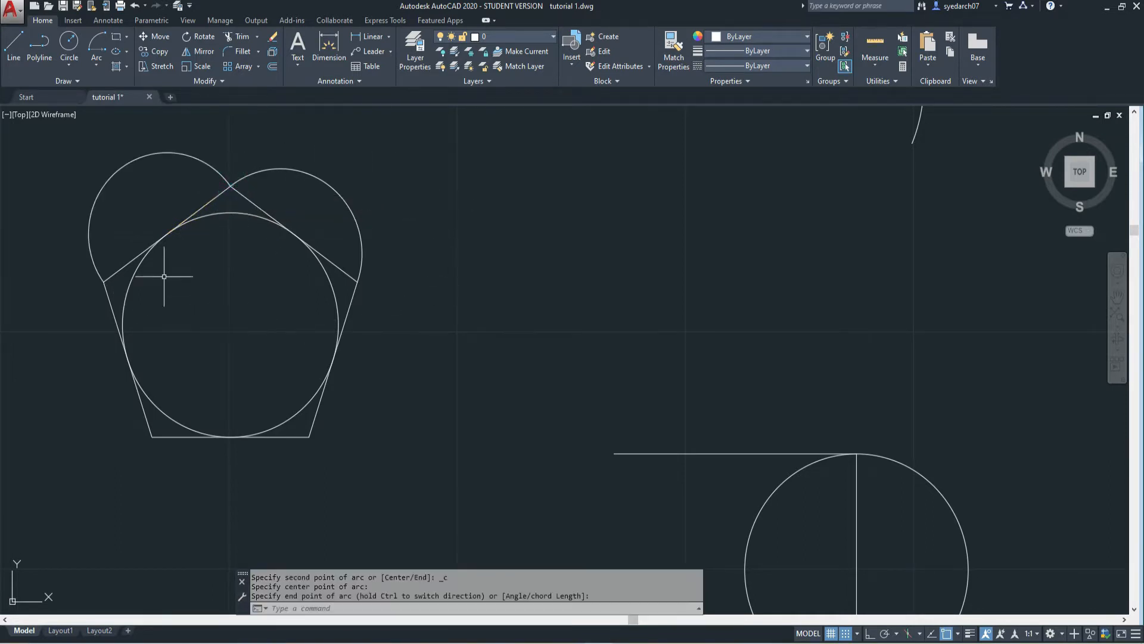
Draw a Start, Center, Angle arc from the pentagon's left corner, centred on the lower-left side's midpoint, with a 180° included angle.
{"action": "left_click", "coordinate": [101, 69]}
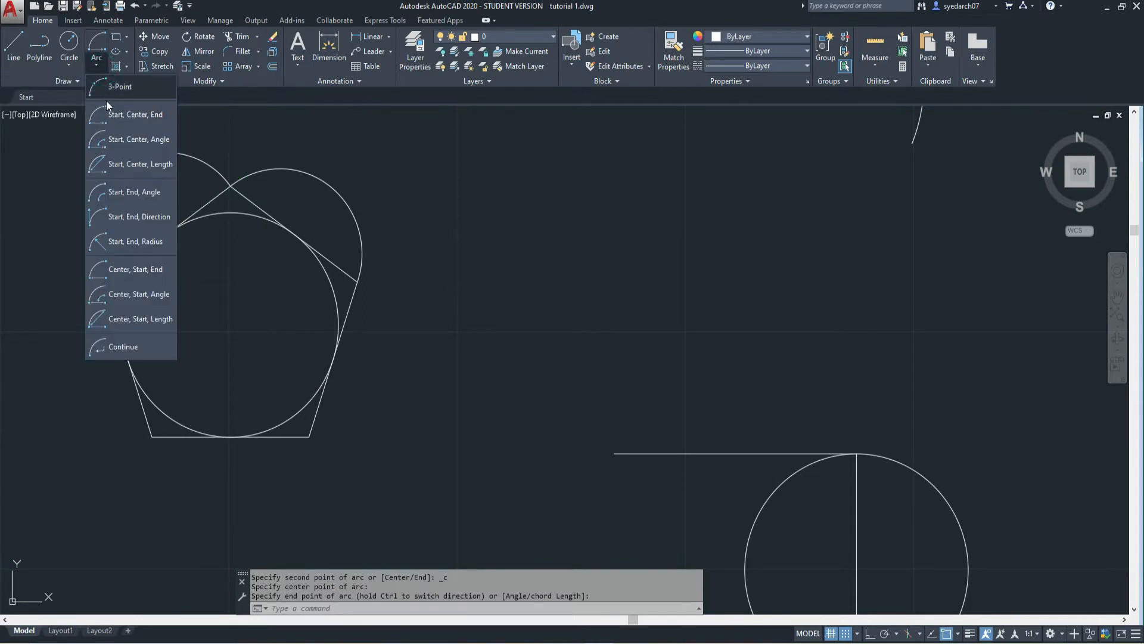
{"action": "left_click", "coordinate": [125, 141]}
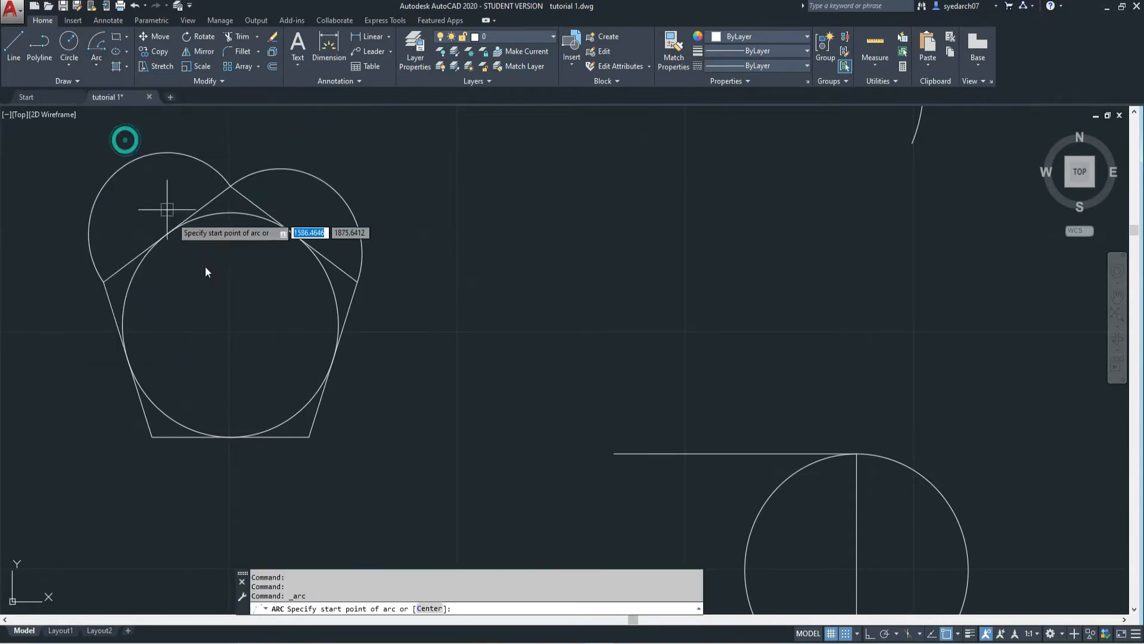
{"action": "left_click", "coordinate": [103, 282]}
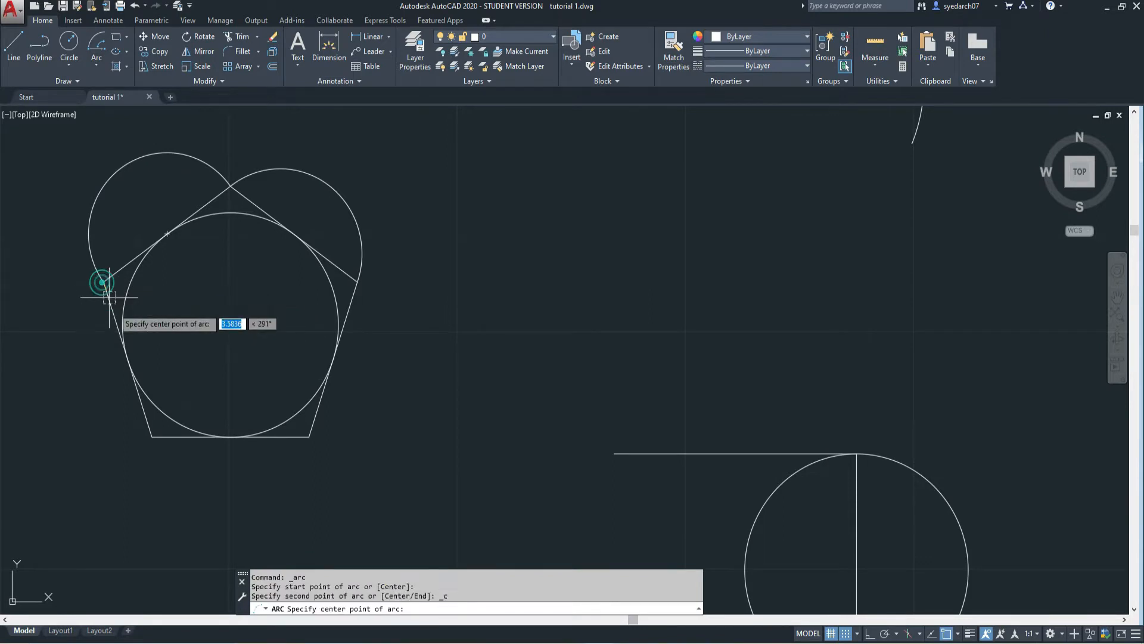
{"action": "left_click", "coordinate": [128, 359]}
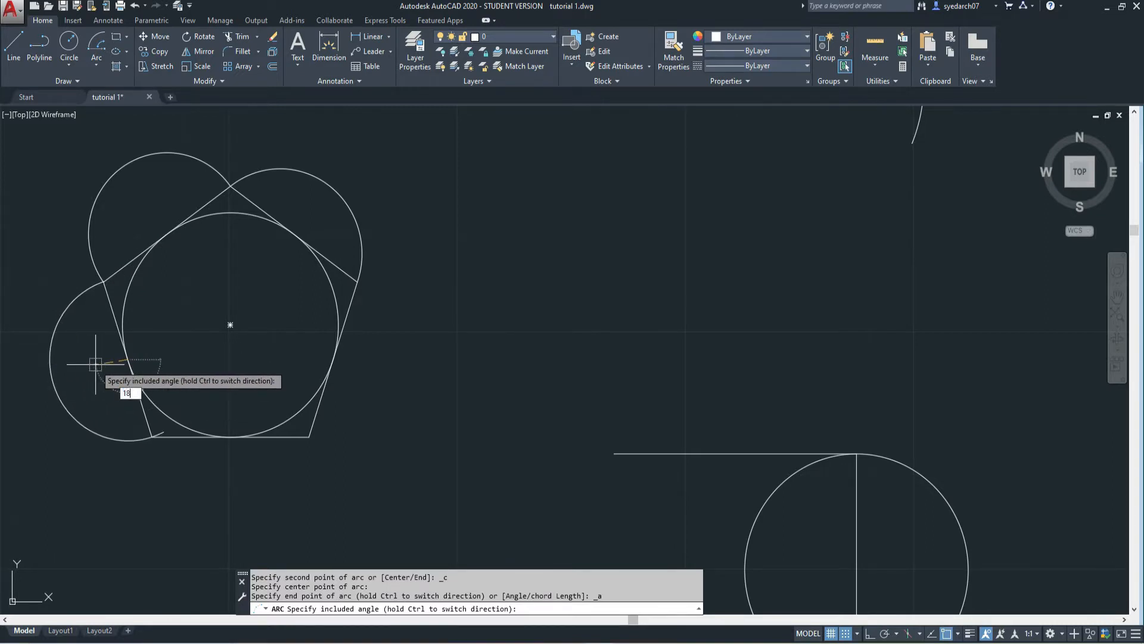
{"action": "key", "text": "Return"}
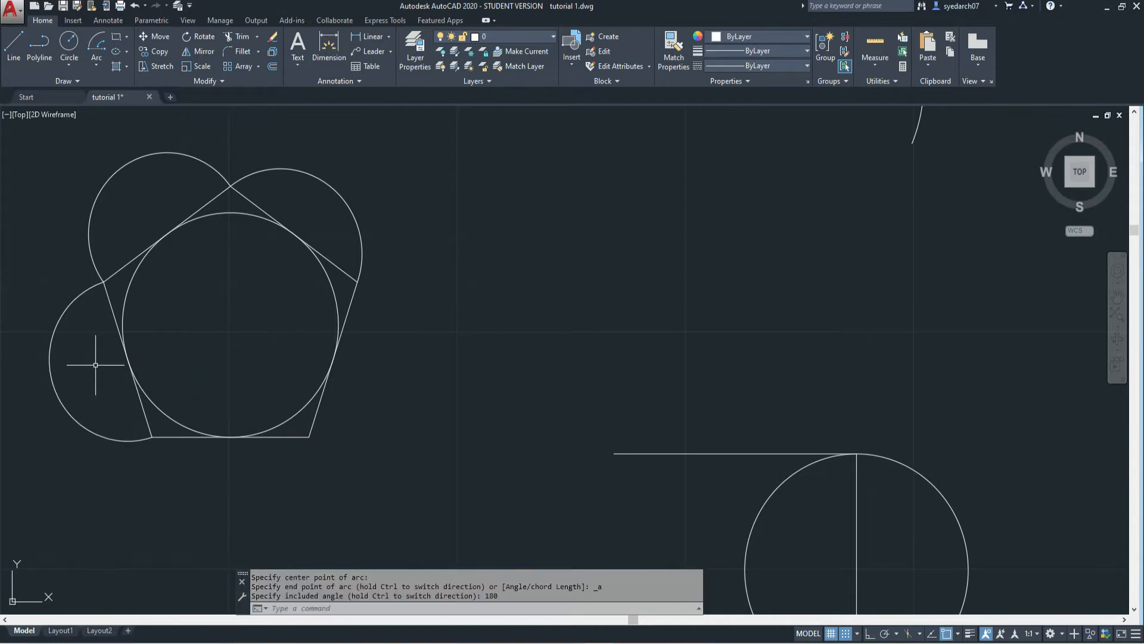
Draw a Start, Center, Length arc below the pentagon's base from its lower-left corner, centred on the base's midpoint, with the chord reaching the lower-right corner.
{"action": "left_click", "coordinate": [97, 65]}
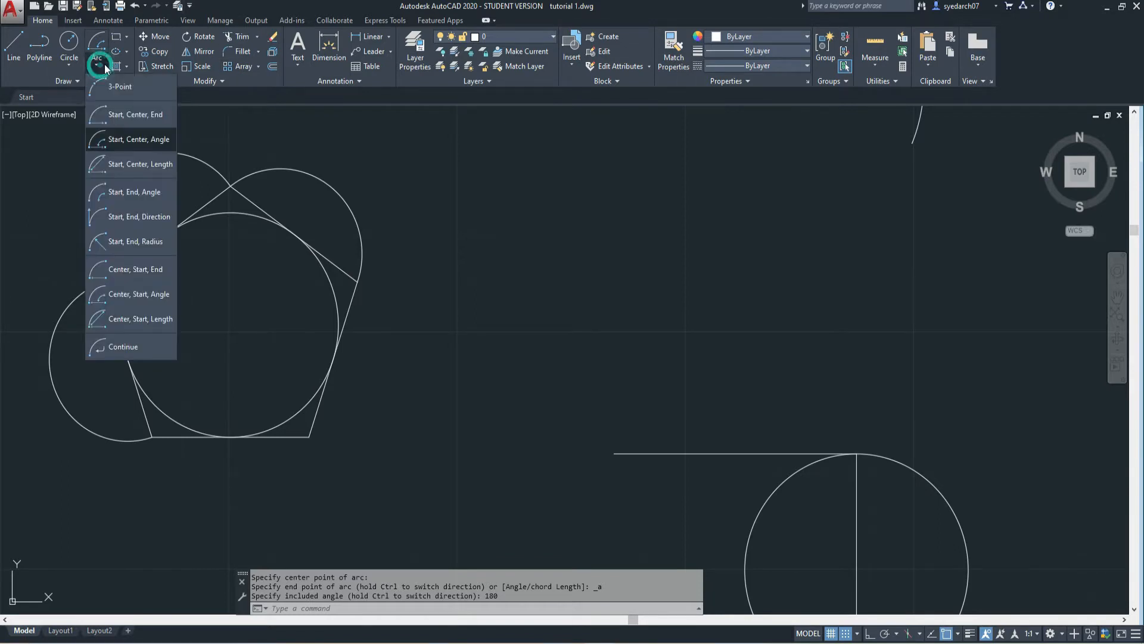
{"action": "left_click", "coordinate": [123, 169]}
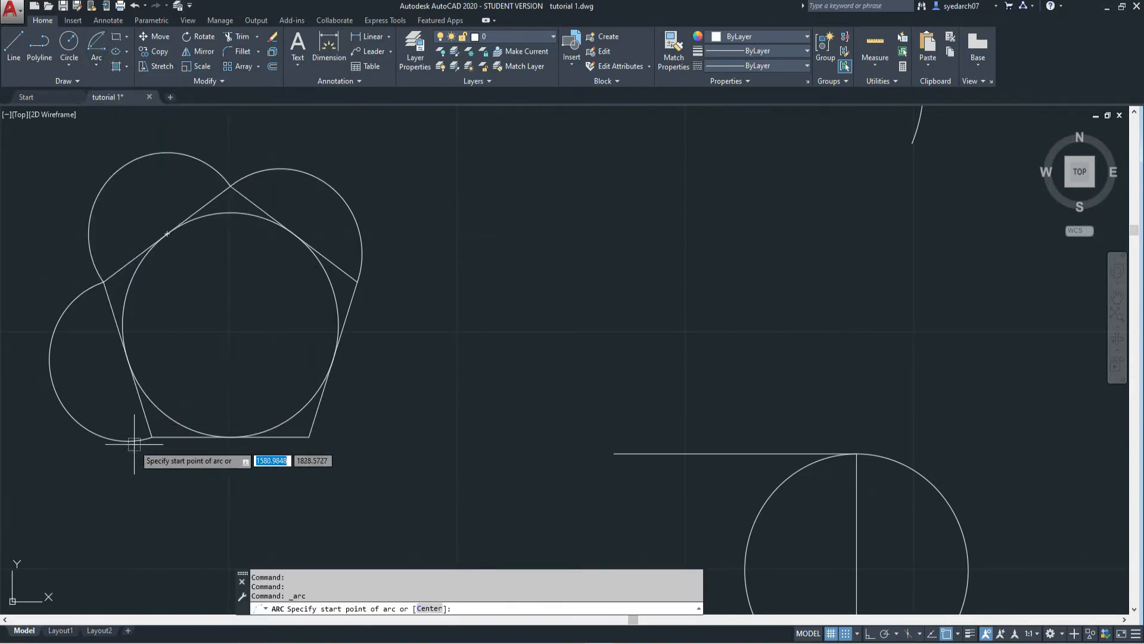
{"action": "left_click", "coordinate": [152, 436]}
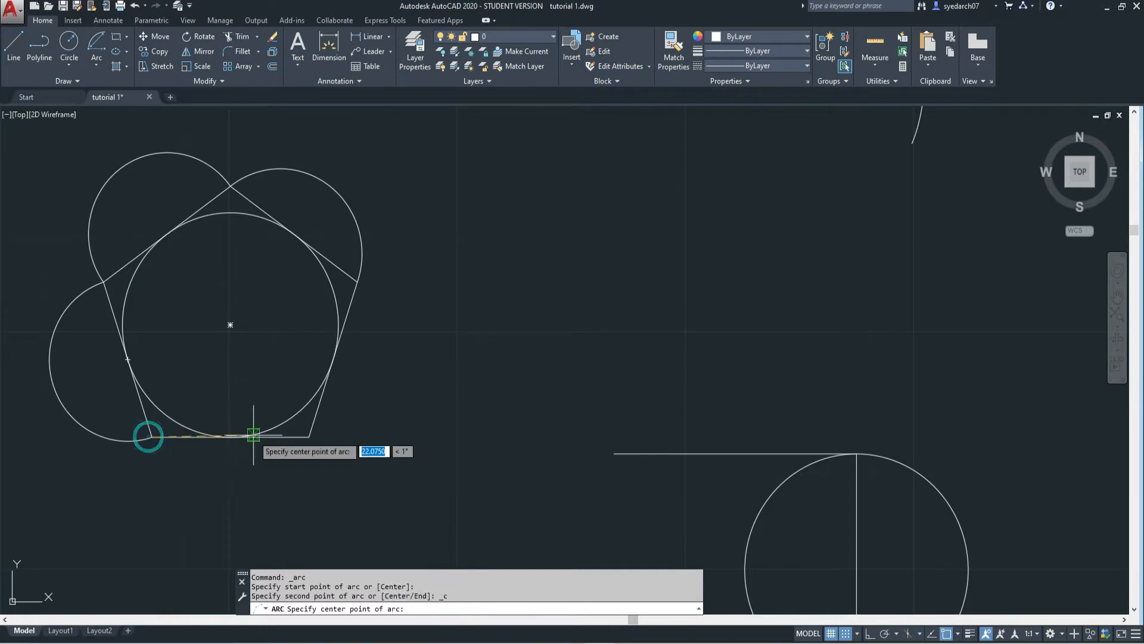
{"action": "left_click", "coordinate": [227, 438]}
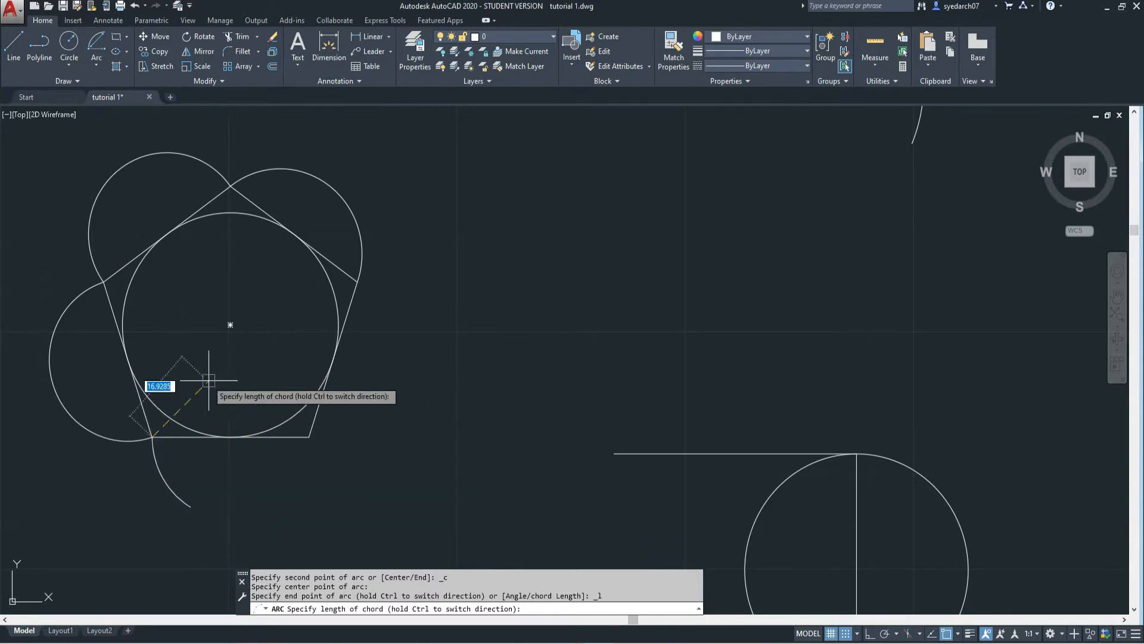
{"action": "left_click", "coordinate": [306, 436]}
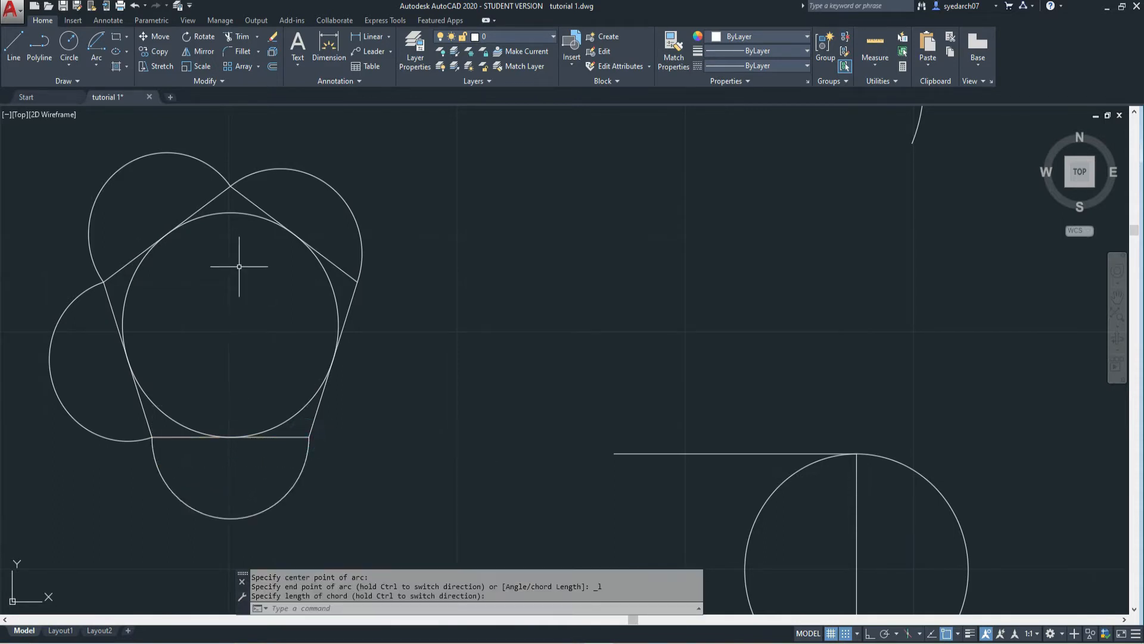
Draw a Start, End, Angle arc over the pentagon's lower-right side, from the lower-right corner to the right corner, with a 130° included angle.
{"action": "left_click", "coordinate": [69, 65]}
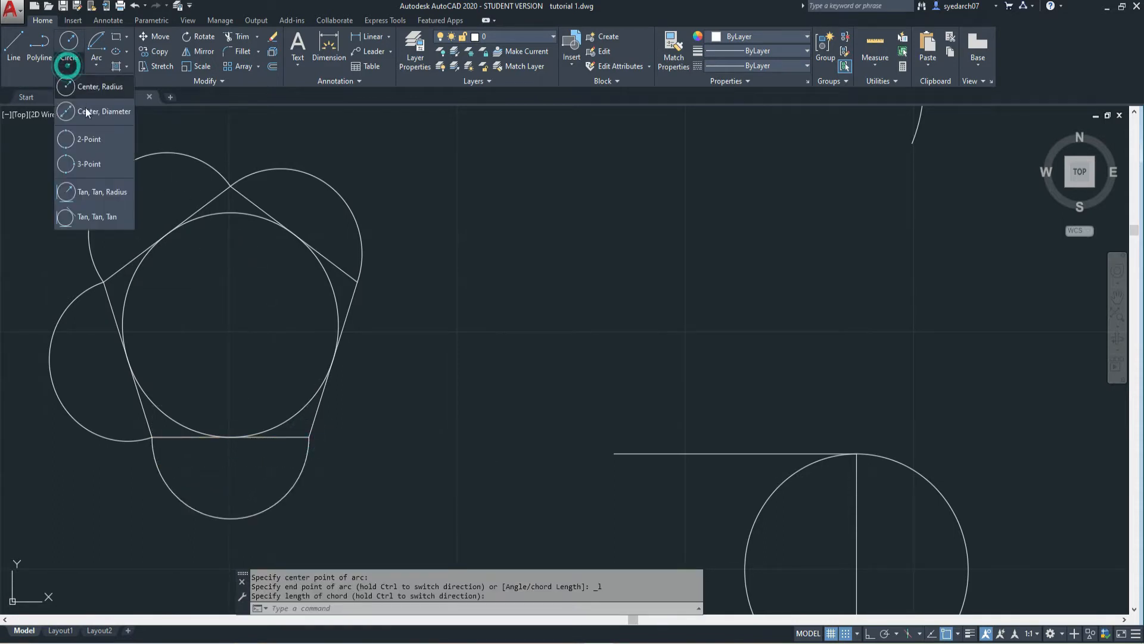
{"action": "left_click", "coordinate": [95, 64]}
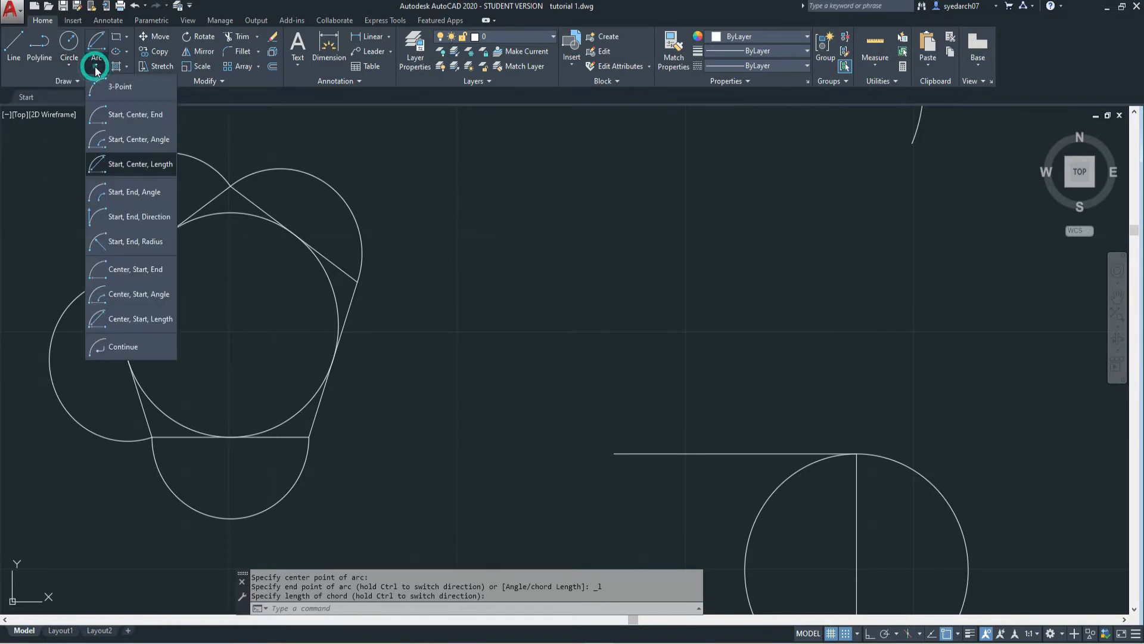
{"action": "left_click", "coordinate": [135, 192]}
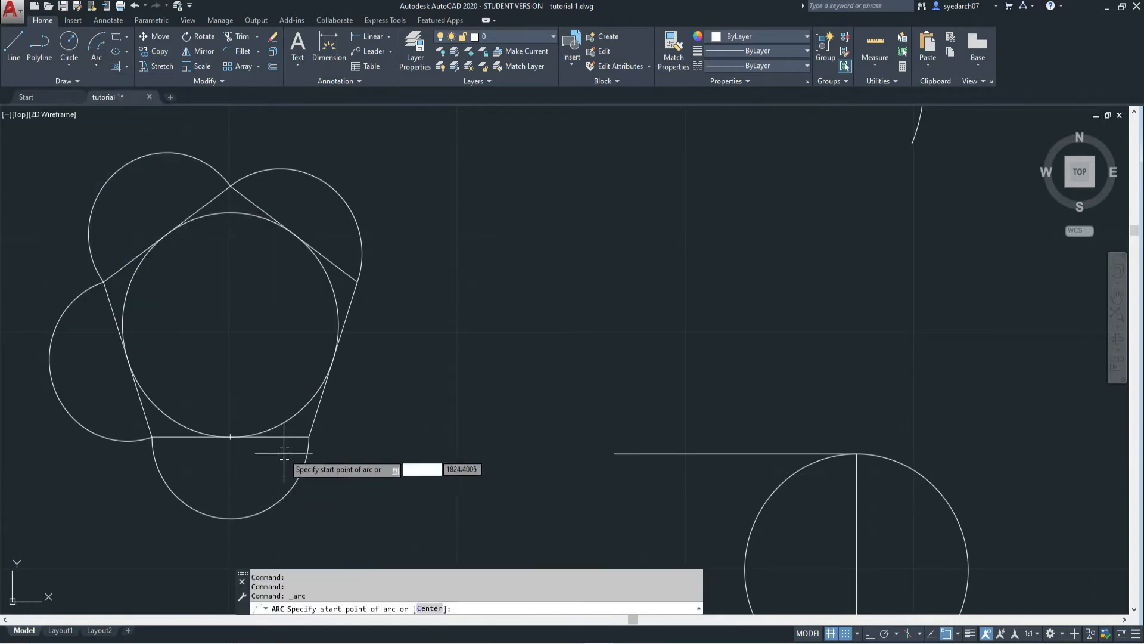
{"action": "left_click", "coordinate": [308, 436]}
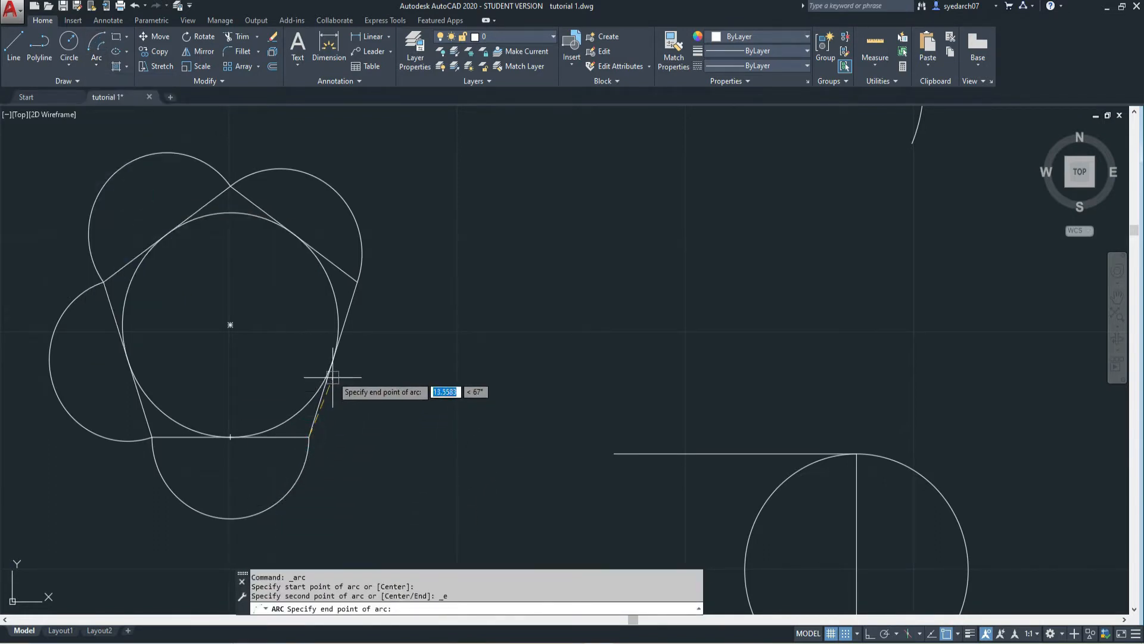
{"action": "left_click", "coordinate": [357, 280]}
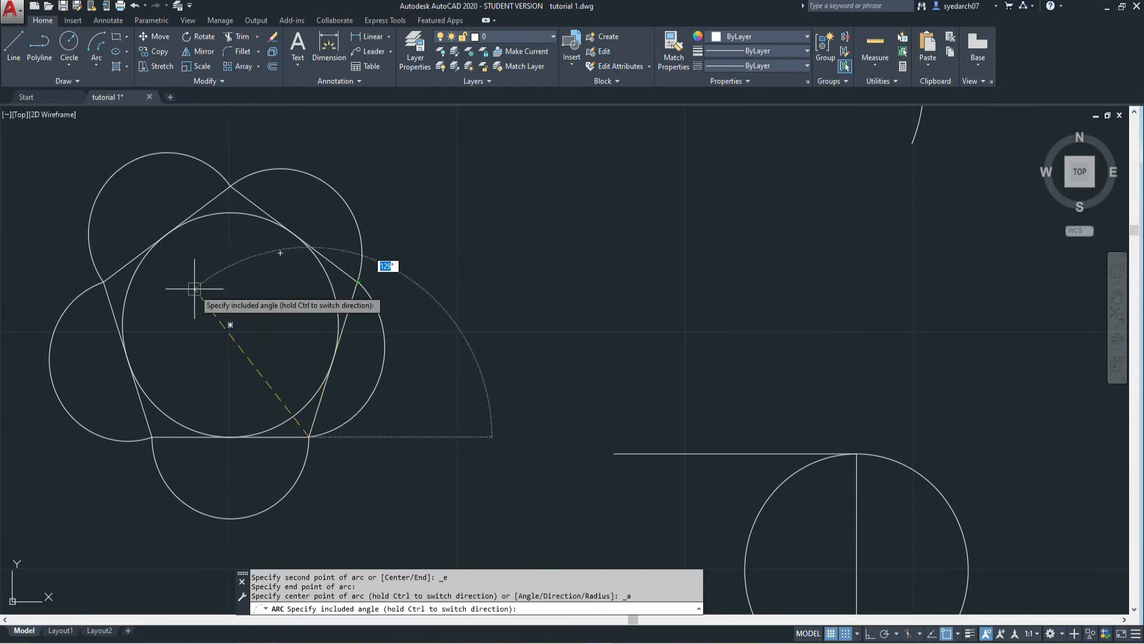
{"action": "type", "text": "1"}
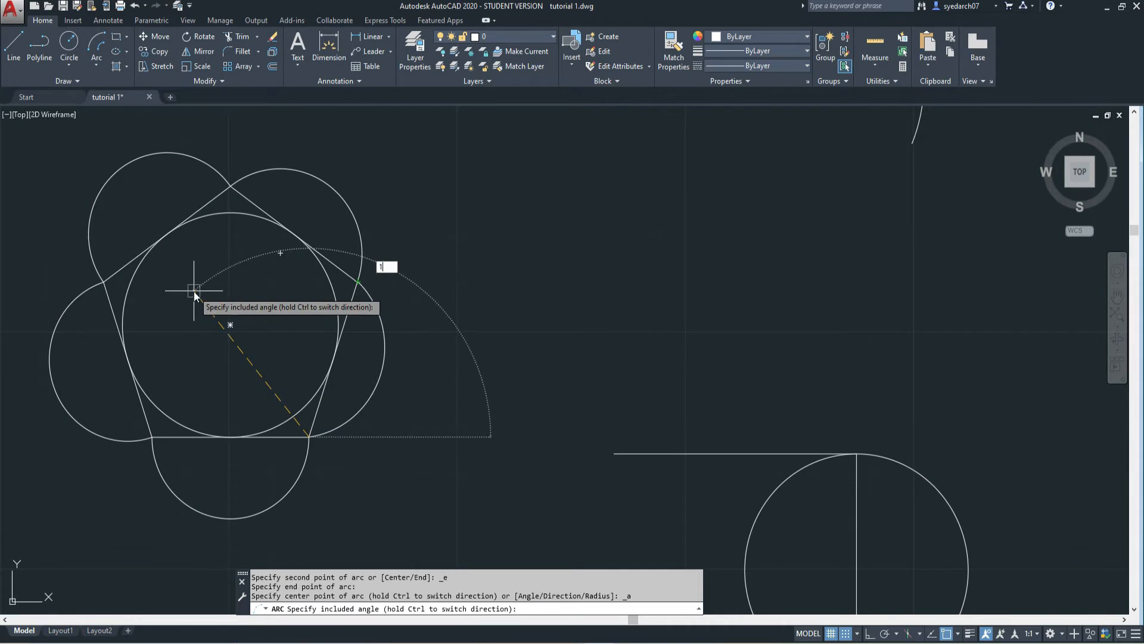
{"action": "type", "text": "30"}
{"action": "key", "text": "Return"}
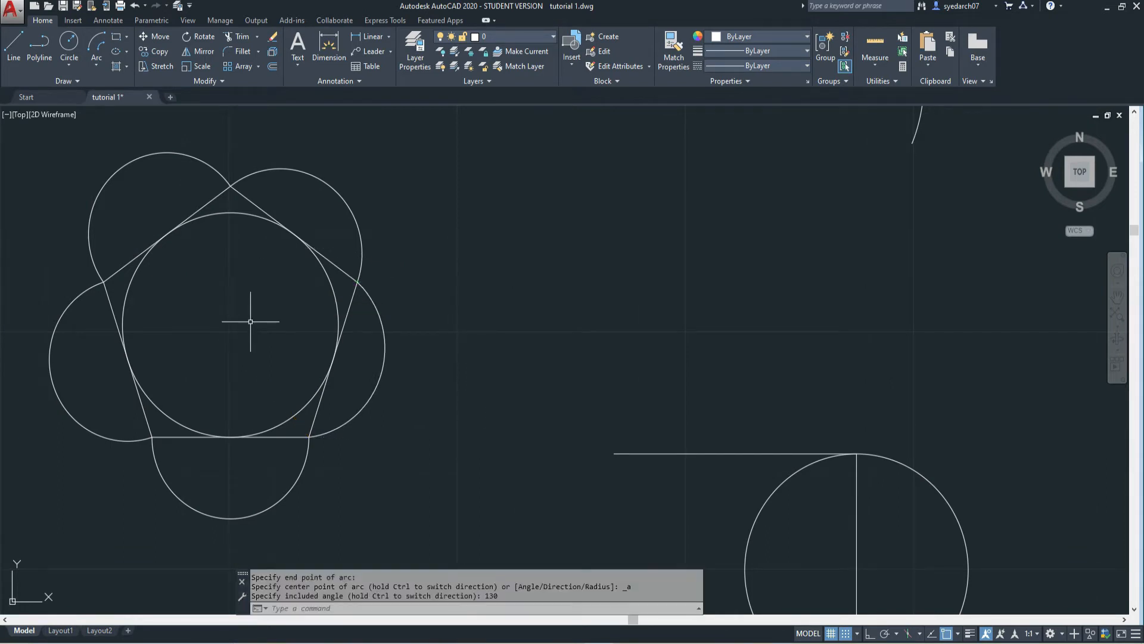
Draw a Start, End, Direction arc bulging above the stepped outline's uppermost horizontal line, from its left end to its right corner.
{"action": "scroll", "coordinate": [250, 321], "scroll_direction": "down", "scroll_amount": 3}
{"action": "left_click", "coordinate": [96, 63]}
{"action": "left_click", "coordinate": [155, 223]}
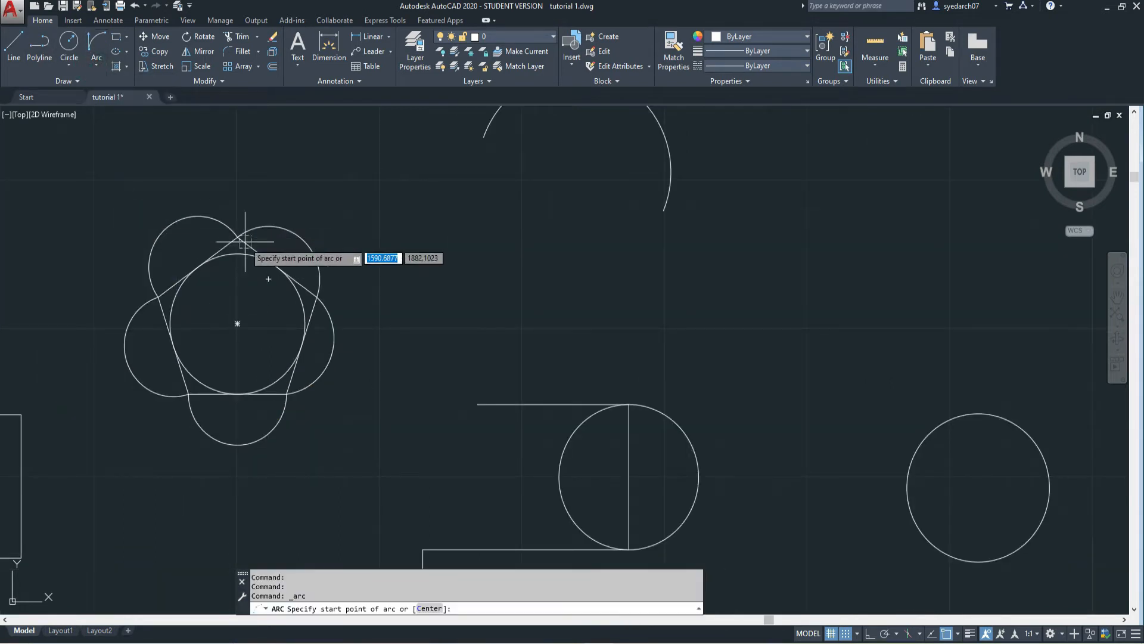
{"action": "middle_click_drag", "start_coordinate": [168, 320], "coordinate": [309, 251]}
{"action": "scroll", "coordinate": [277, 226], "scroll_direction": "down", "scroll_amount": 2}
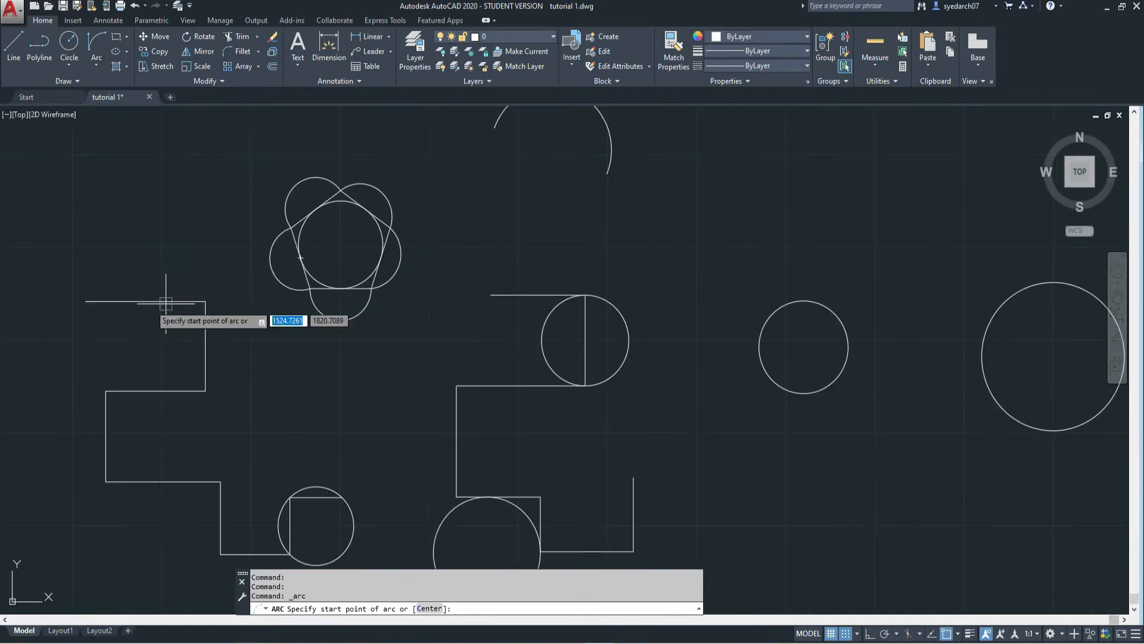
{"action": "left_click", "coordinate": [81, 301]}
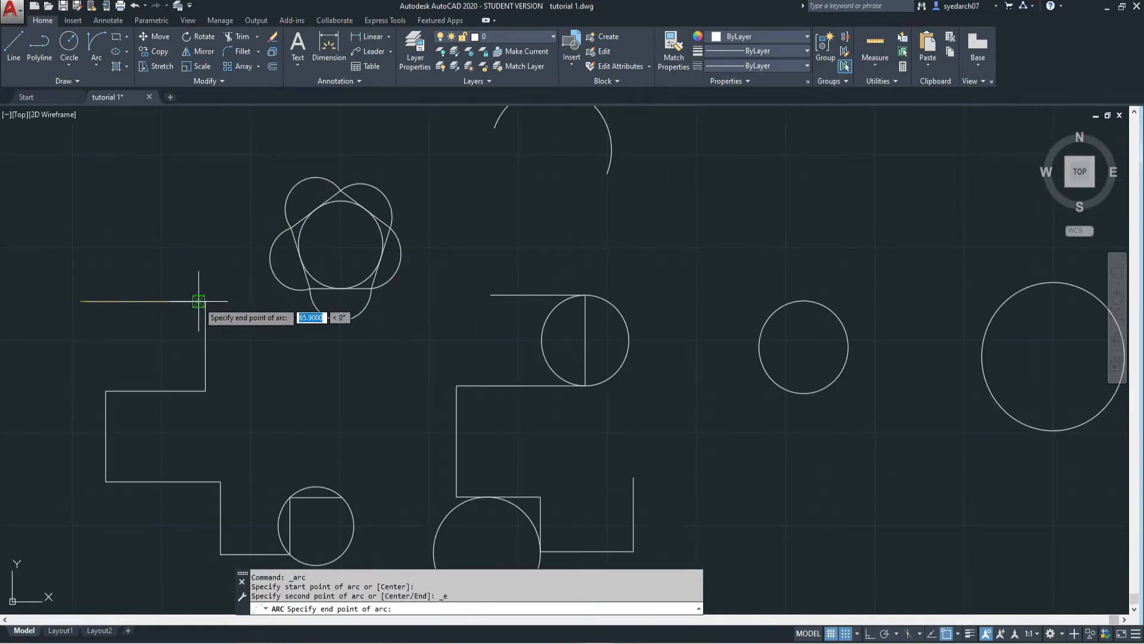
{"action": "left_click", "coordinate": [205, 301]}
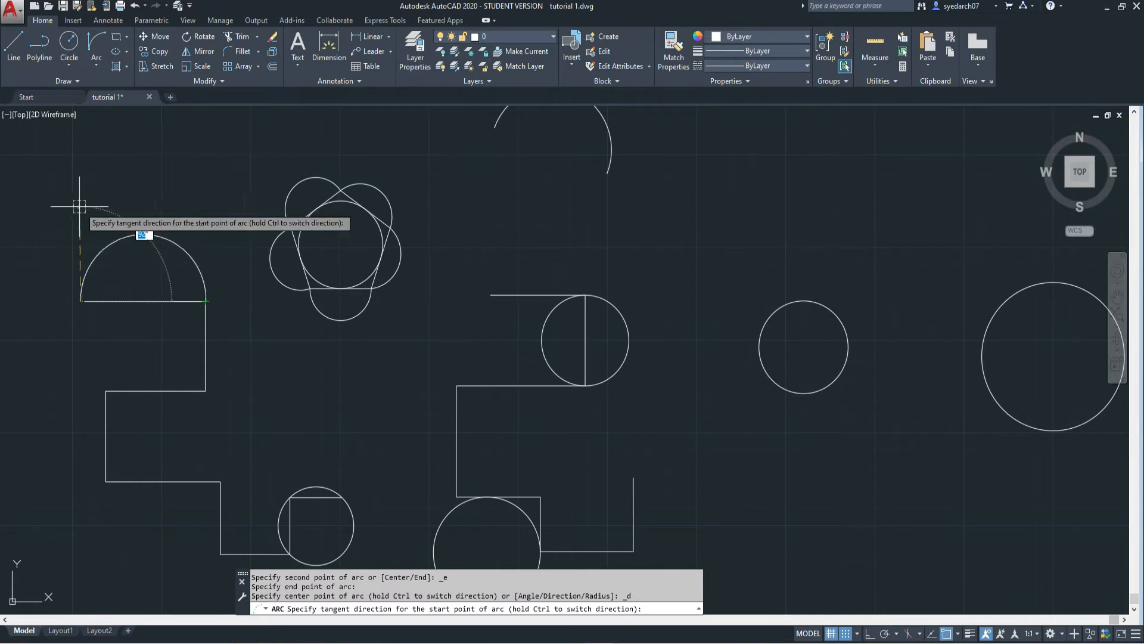
{"action": "left_click", "coordinate": [62, 202]}
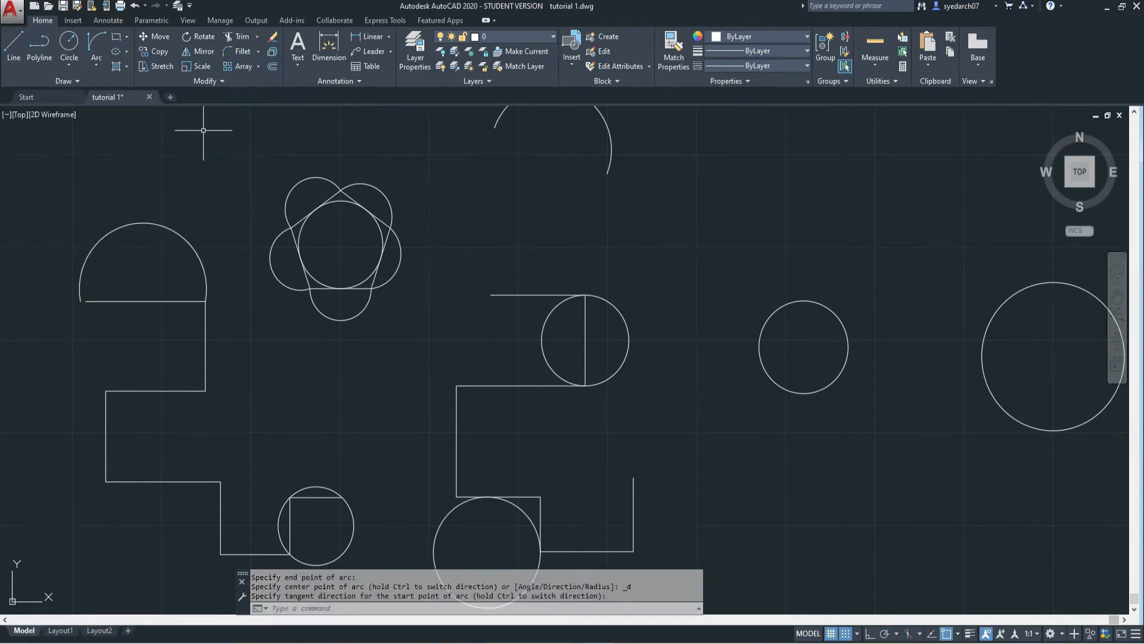
Draw a Start, End, Radius arc along the stepped outline's upper vertical line, from its upper to its lower end, with radius 30.
{"action": "left_click", "coordinate": [98, 68]}
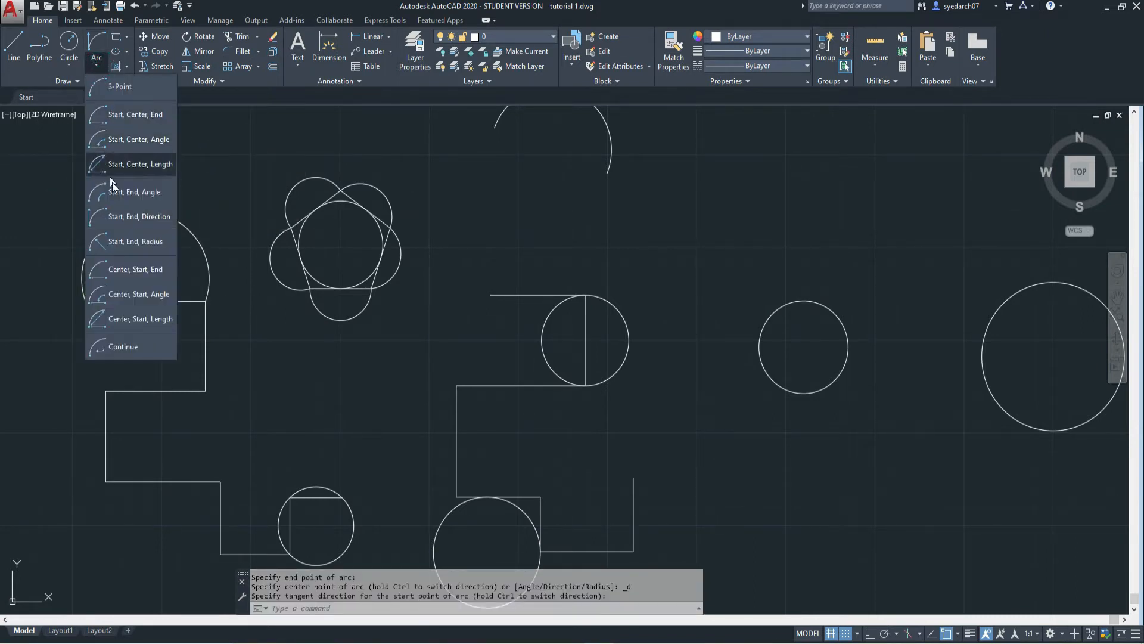
{"action": "left_click", "coordinate": [144, 248]}
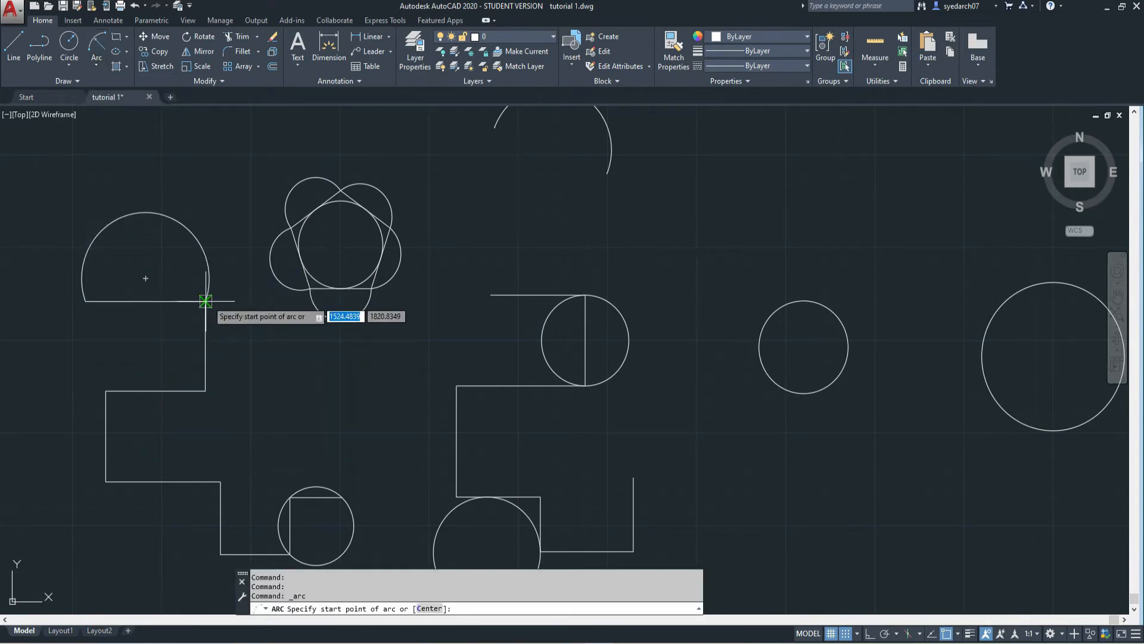
{"action": "left_click", "coordinate": [205, 301]}
{"action": "left_click", "coordinate": [205, 391]}
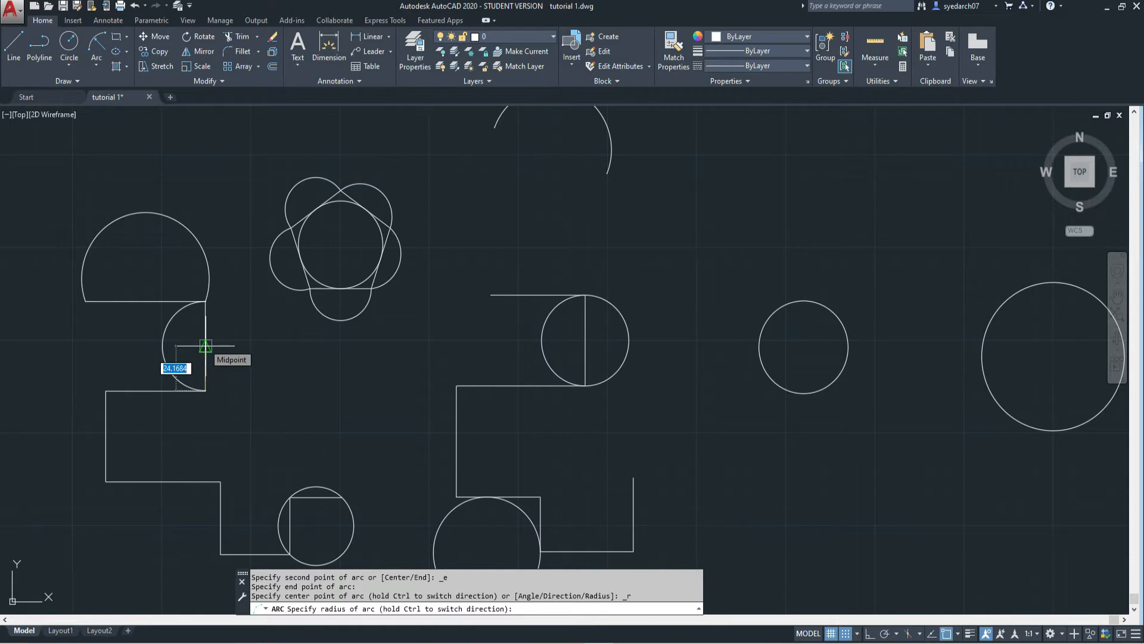
{"action": "type", "text": "45"}
{"action": "key", "text": "Return"}
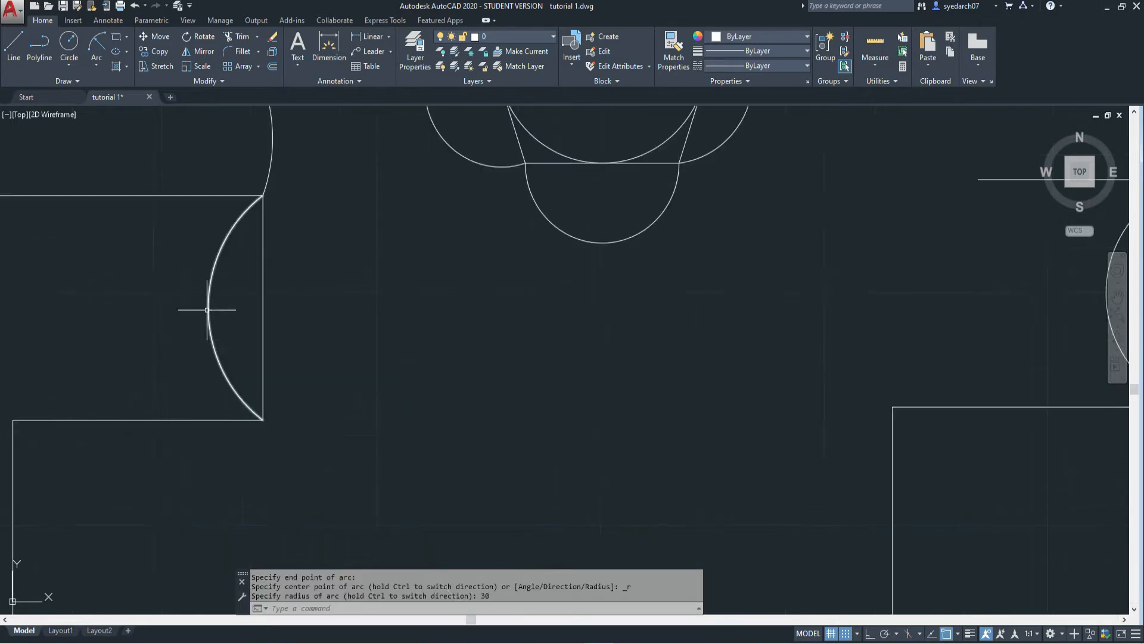
Move the radius 30 arc by its centre grip so that its centre lies on the upper vertical line's midpoint.
{"action": "left_click", "coordinate": [208, 307]}
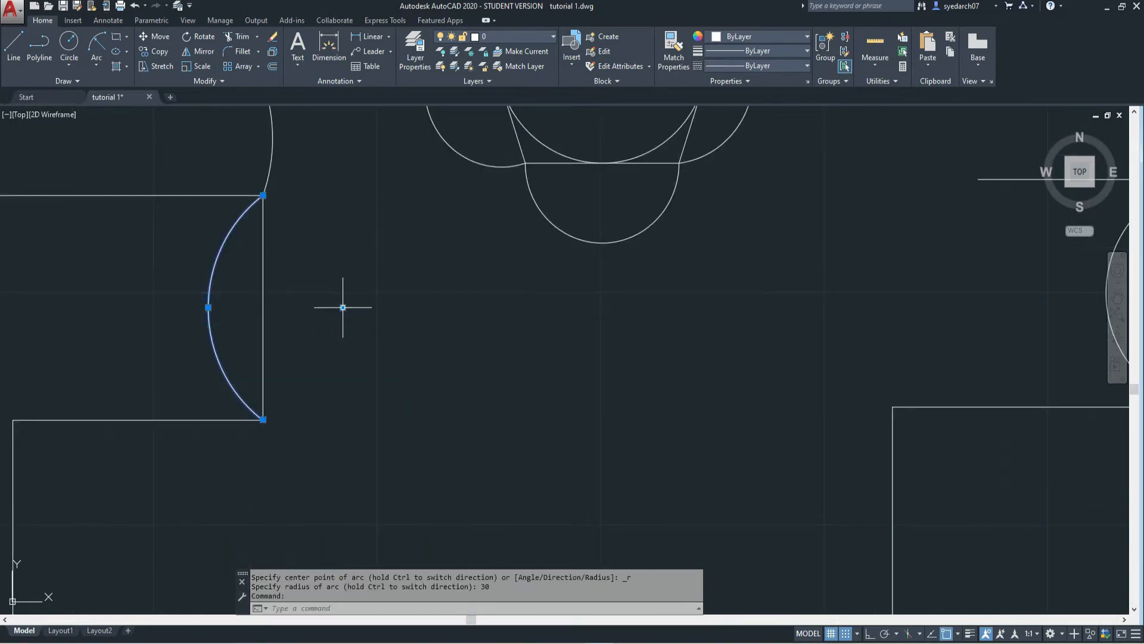
{"action": "left_click", "coordinate": [342, 307]}
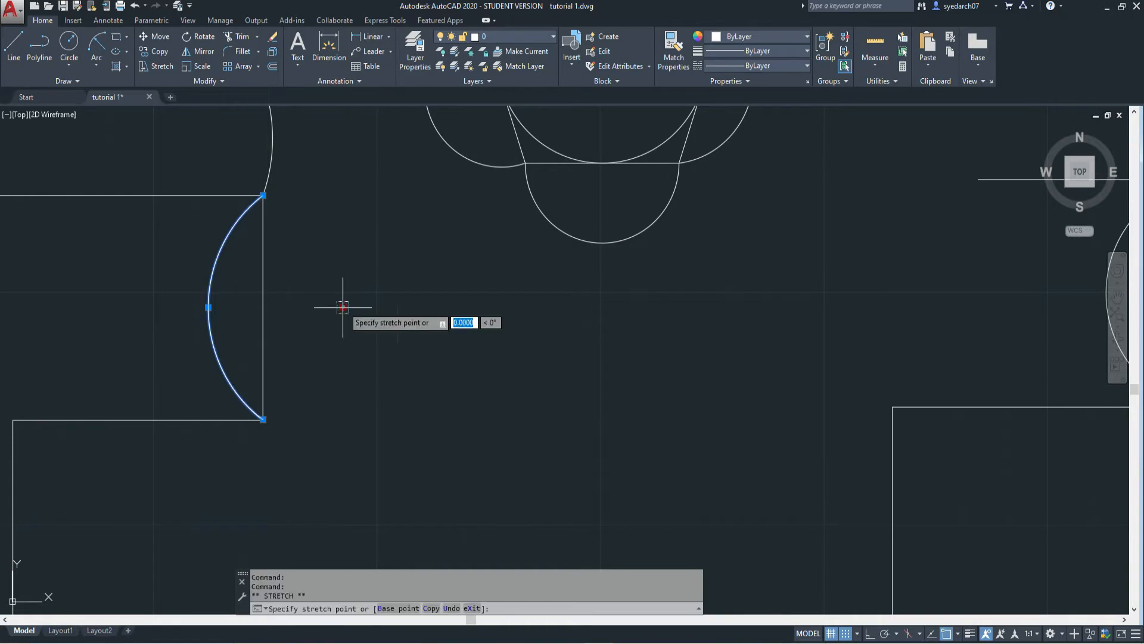
{"action": "left_click", "coordinate": [263, 307]}
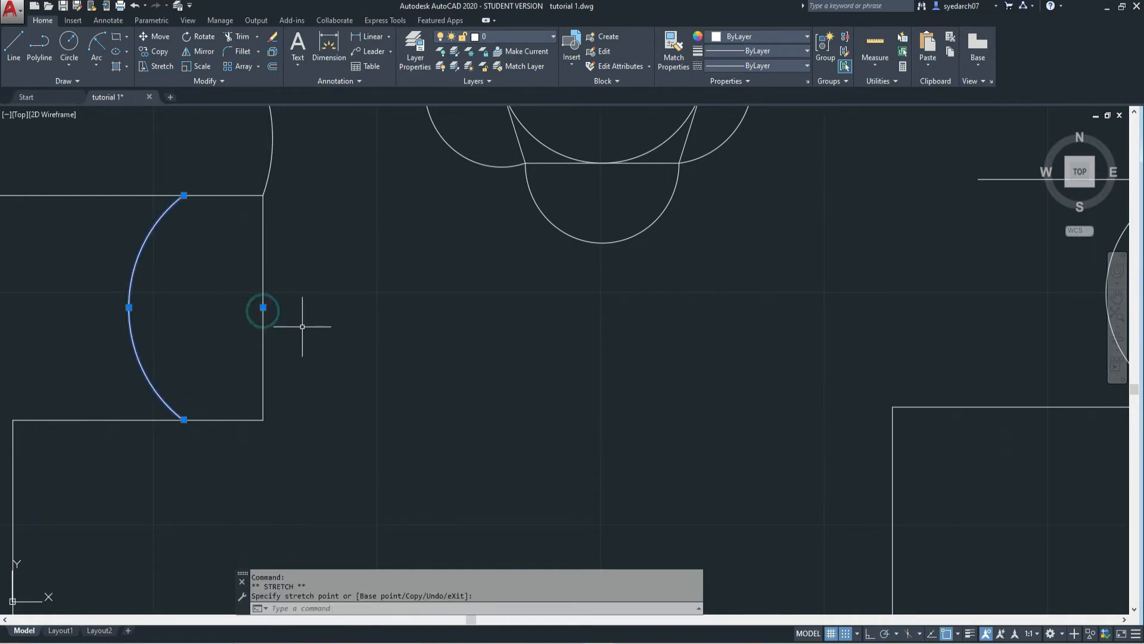
{"action": "scroll", "coordinate": [301, 321], "scroll_direction": "down", "scroll_amount": 4}
{"action": "key", "text": "Escape"}
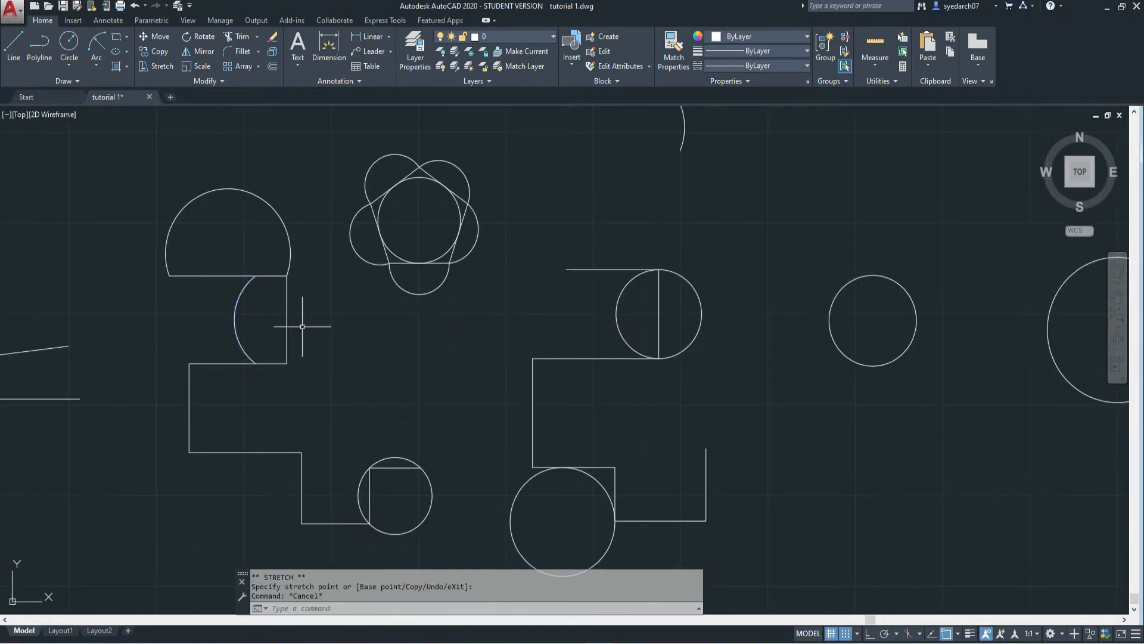
Draw a Center, Start, End arc below the stepped outline's third horizontal line, centred on its midpoint, from its left end to its right end.
{"action": "left_click", "coordinate": [95, 64]}
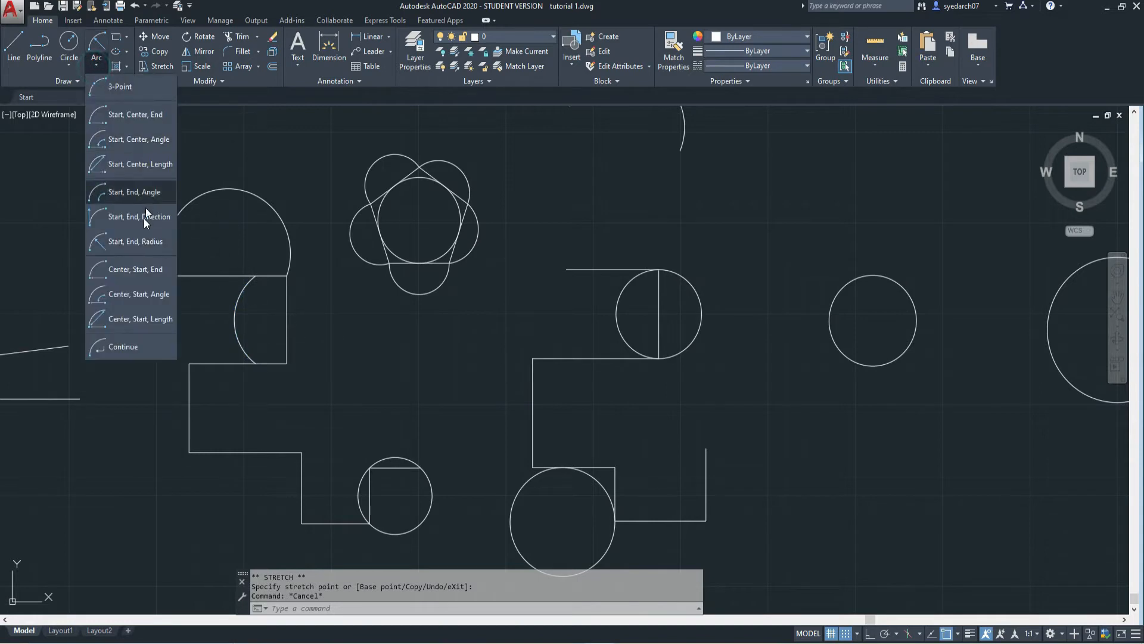
{"action": "left_click", "coordinate": [137, 268]}
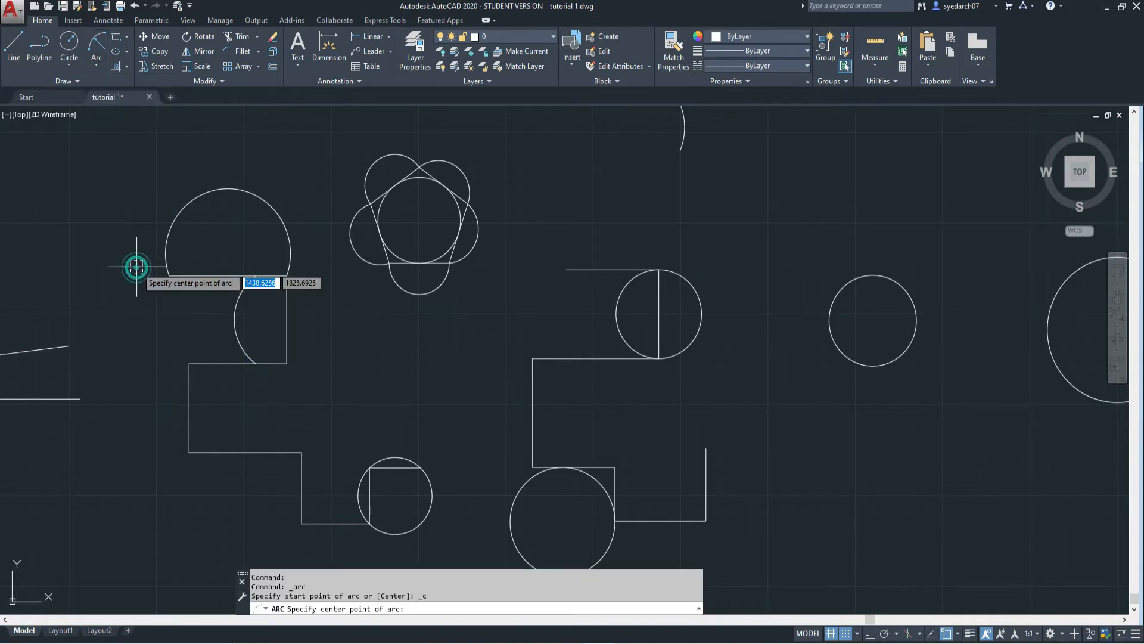
{"action": "left_click", "coordinate": [245, 452]}
{"action": "left_click", "coordinate": [189, 451]}
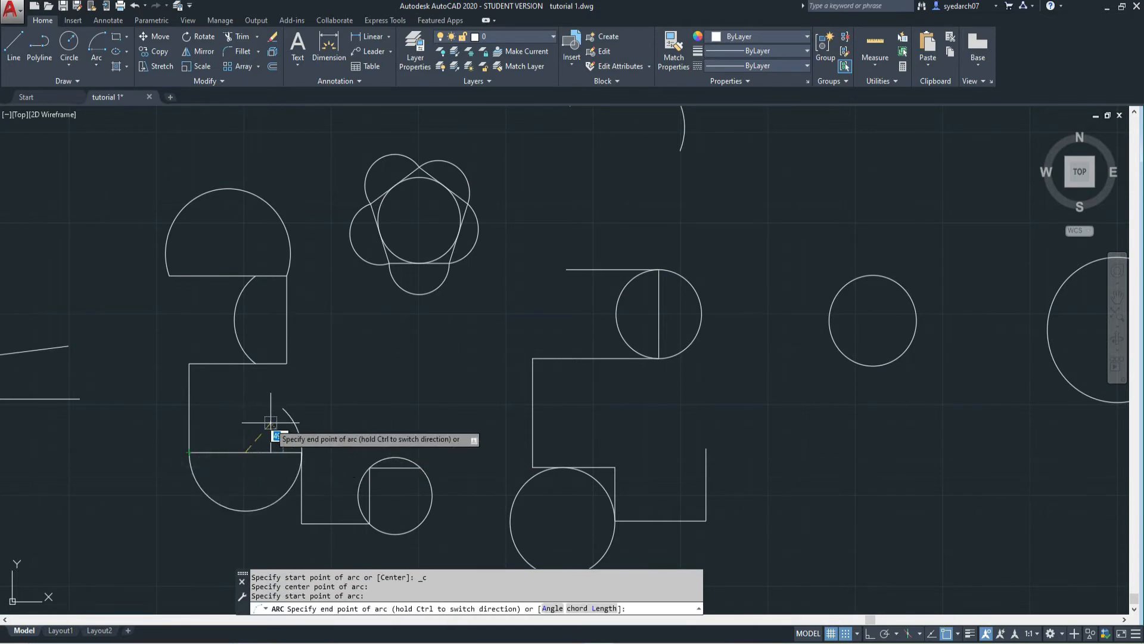
{"action": "left_click", "coordinate": [301, 452]}
Draw a Center, Start, Angle arc centred on the stepped outline's second vertical line's midpoint, starting at its upper end, with a 135° included angle.
{"action": "left_click", "coordinate": [96, 59]}
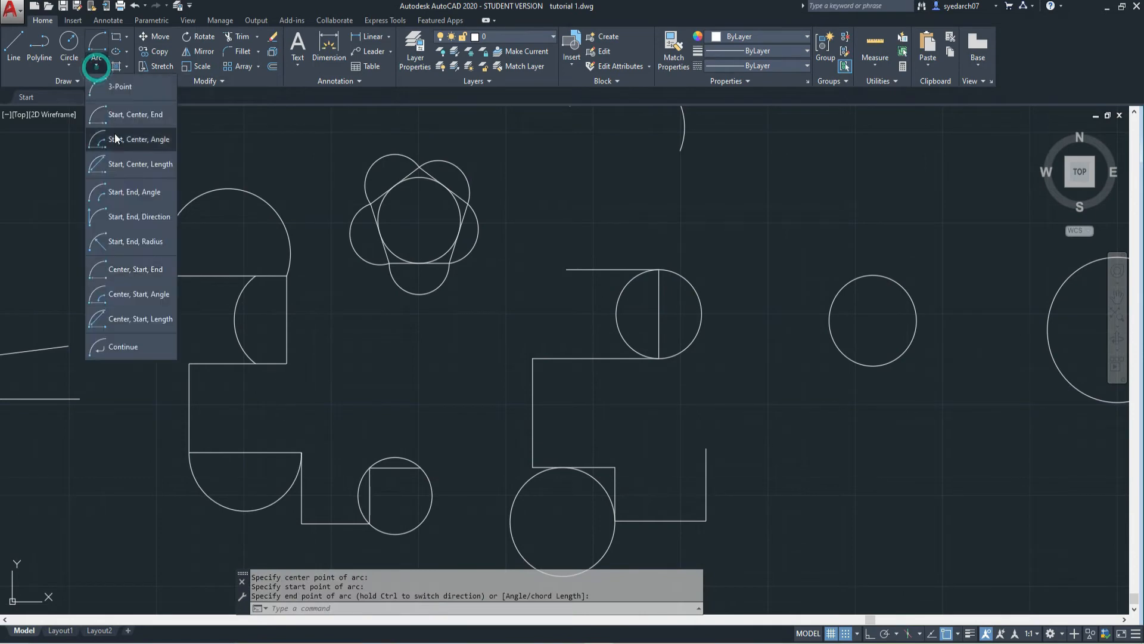
{"action": "left_click", "coordinate": [146, 295]}
{"action": "left_click", "coordinate": [189, 403]}
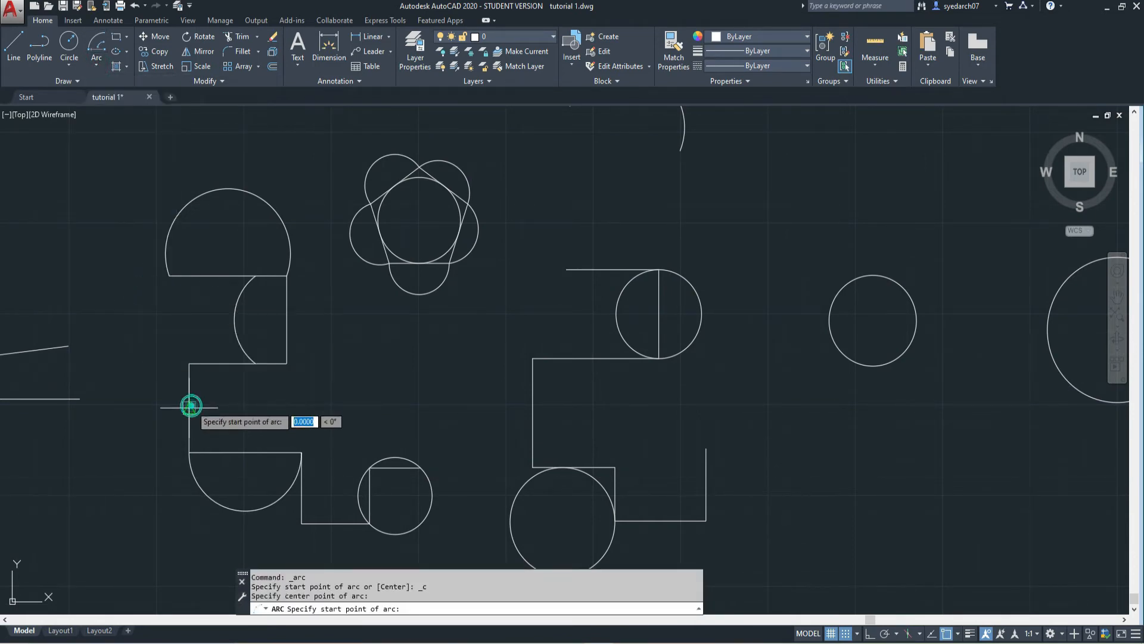
{"action": "left_click", "coordinate": [188, 363]}
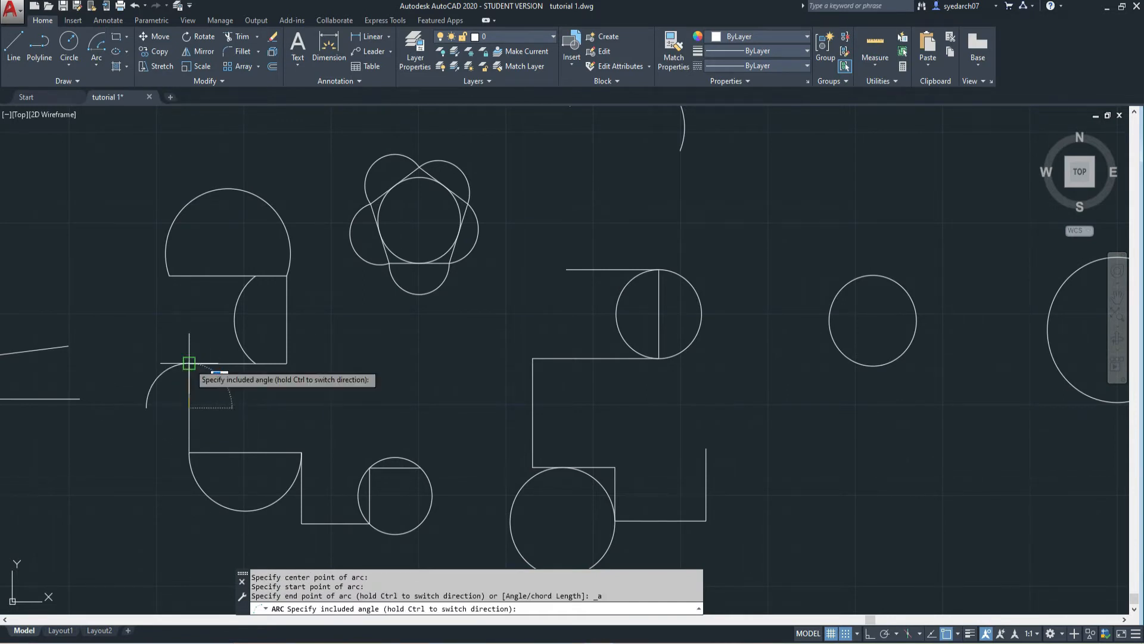
{"action": "scroll", "coordinate": [189, 363], "scroll_direction": "up", "scroll_amount": 4}
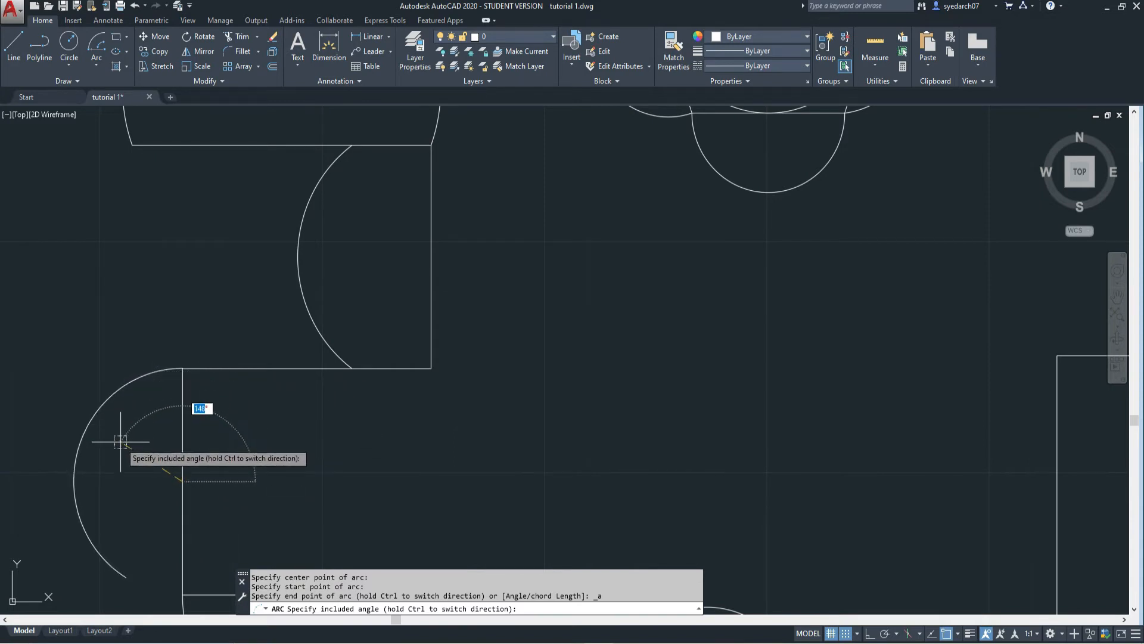
{"action": "type", "text": "13"}
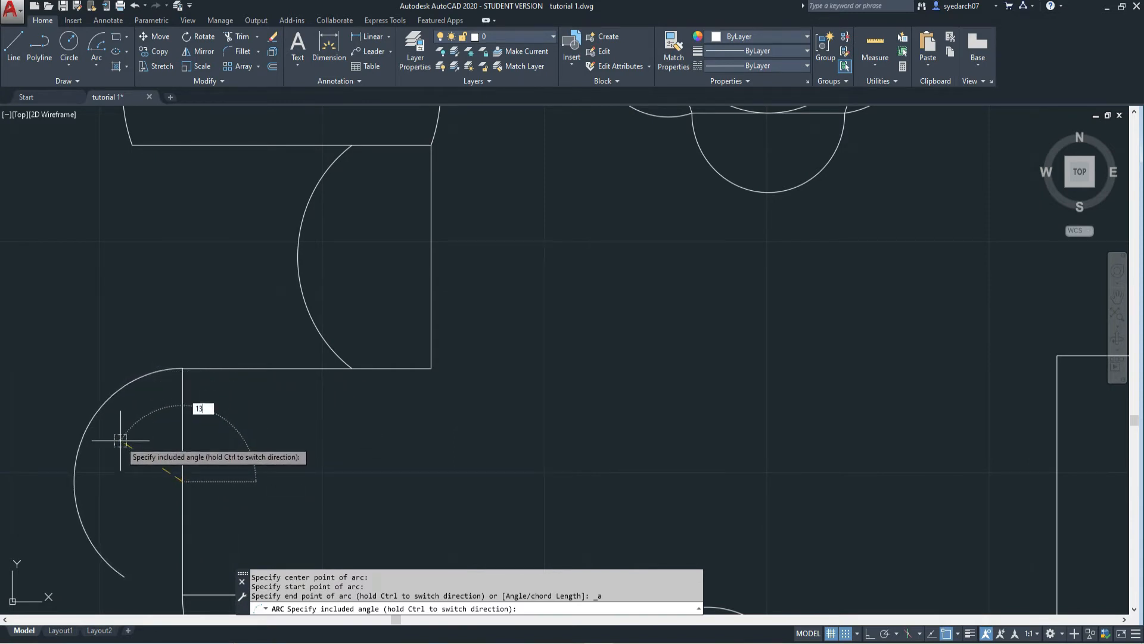
{"action": "type", "text": "5"}
{"action": "key", "text": "Return"}
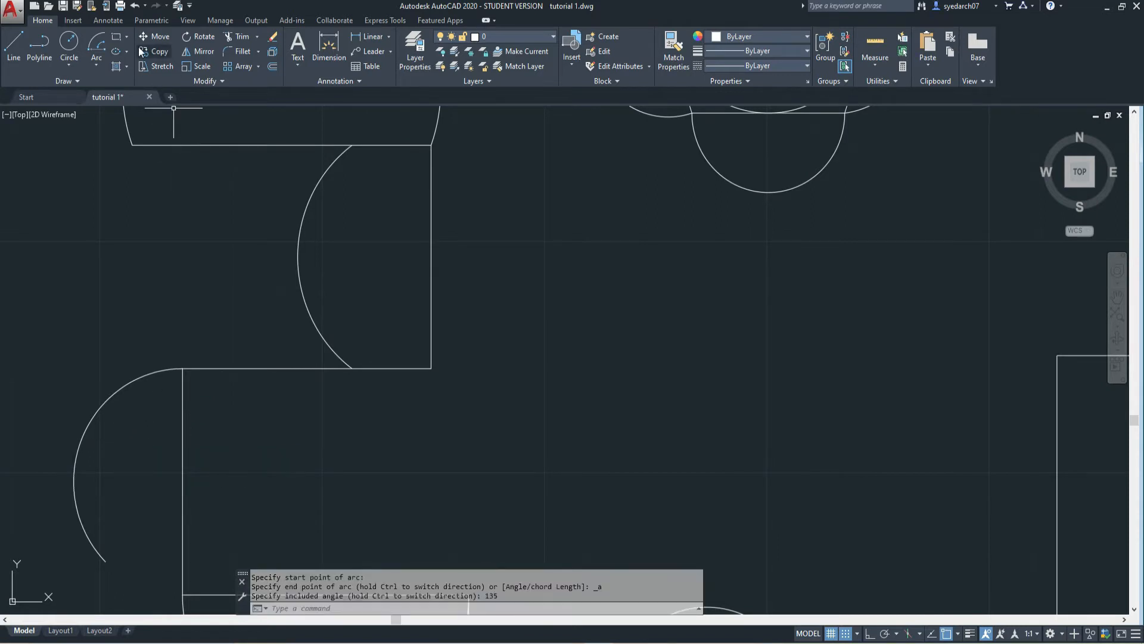
Draw a Center, Start, Length arc centred on the upper vertical line's midpoint, starting at its upper end, with a chord length of 33.
{"action": "left_click", "coordinate": [97, 66]}
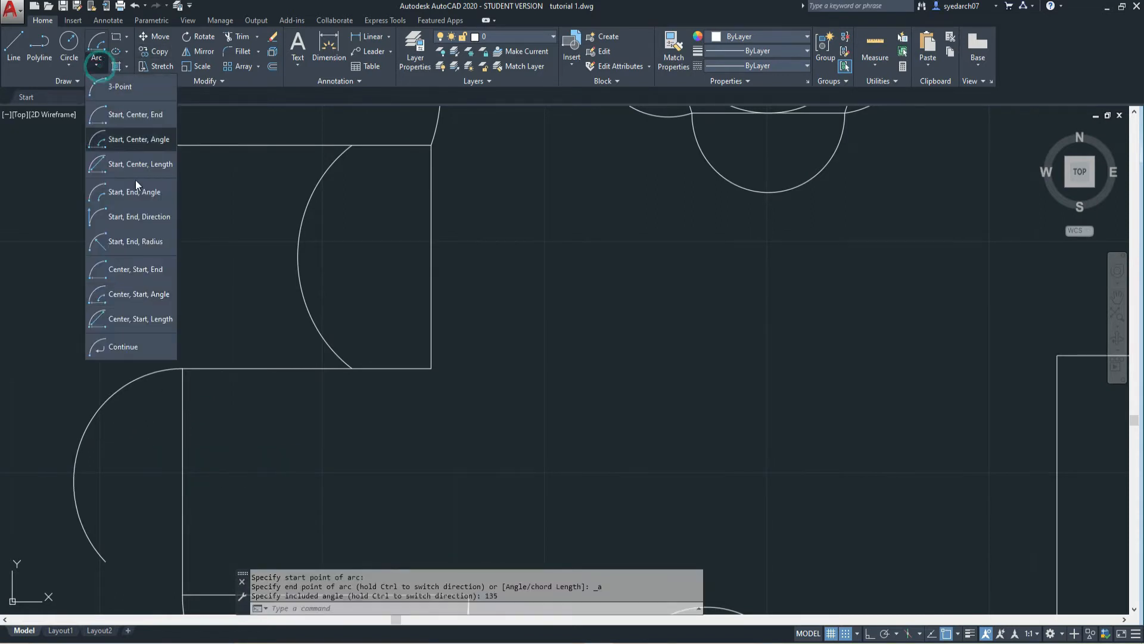
{"action": "left_click", "coordinate": [156, 316]}
{"action": "left_click", "coordinate": [431, 257]}
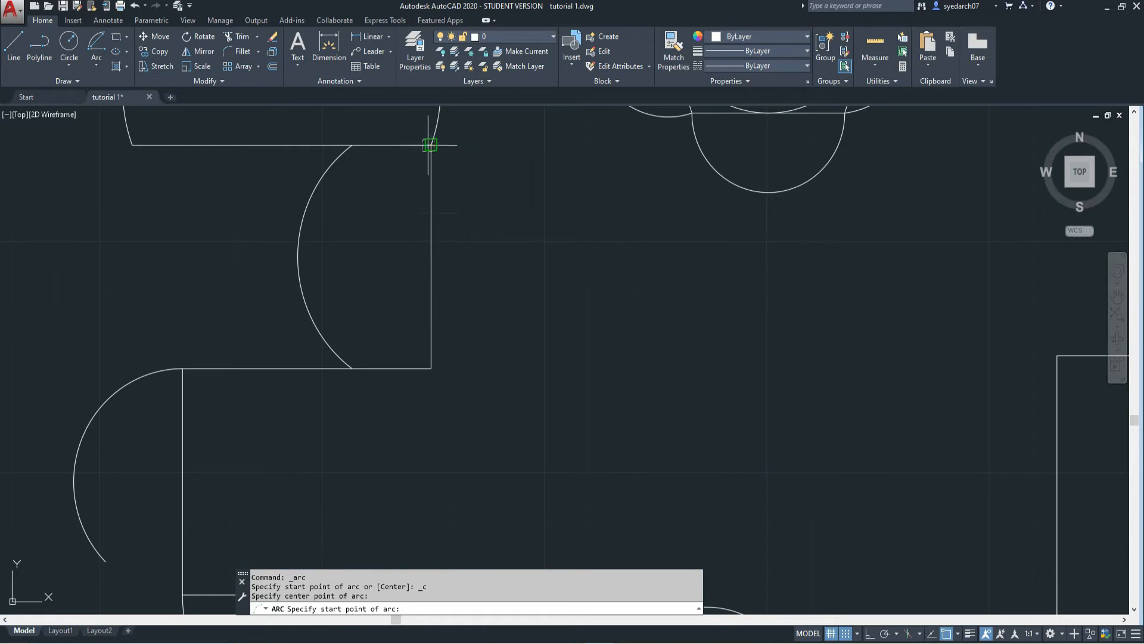
{"action": "left_click", "coordinate": [431, 145]}
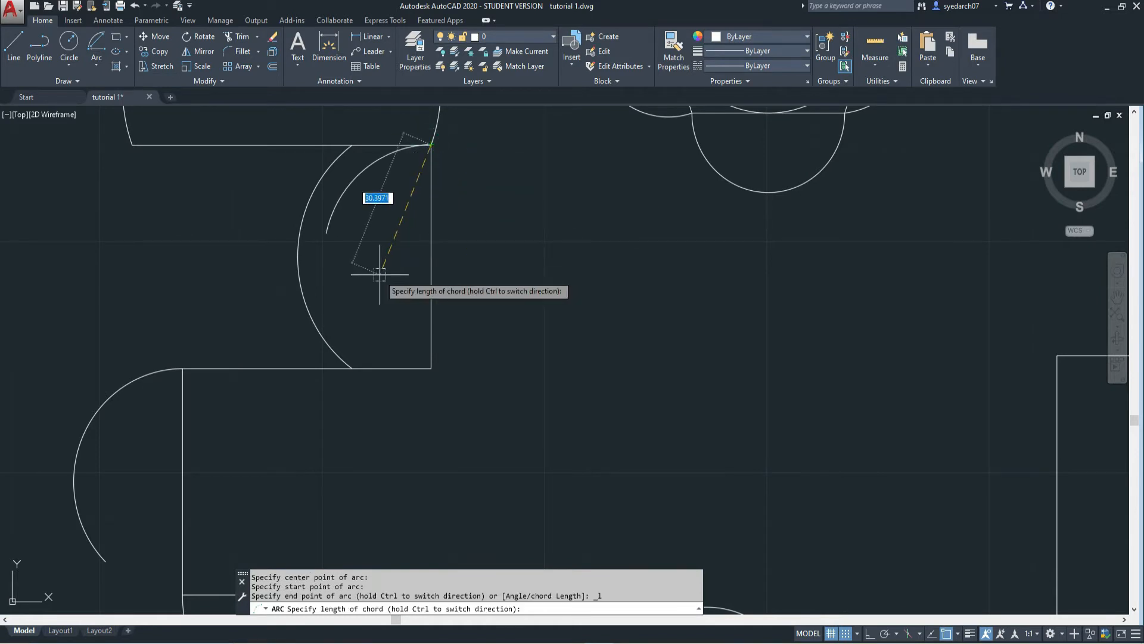
{"action": "type", "text": "33"}
{"action": "key", "text": "Return"}
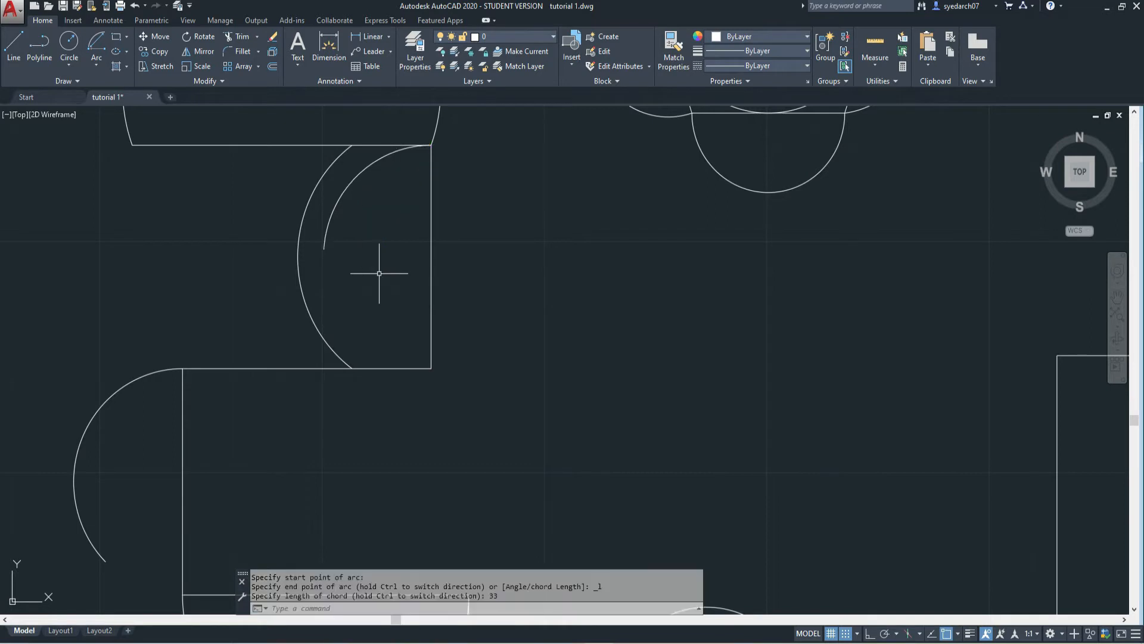
Draw a Continue arc from the free end of the chord length 33 arc to the lower end of the 135° arc.
{"action": "left_click", "coordinate": [96, 67]}
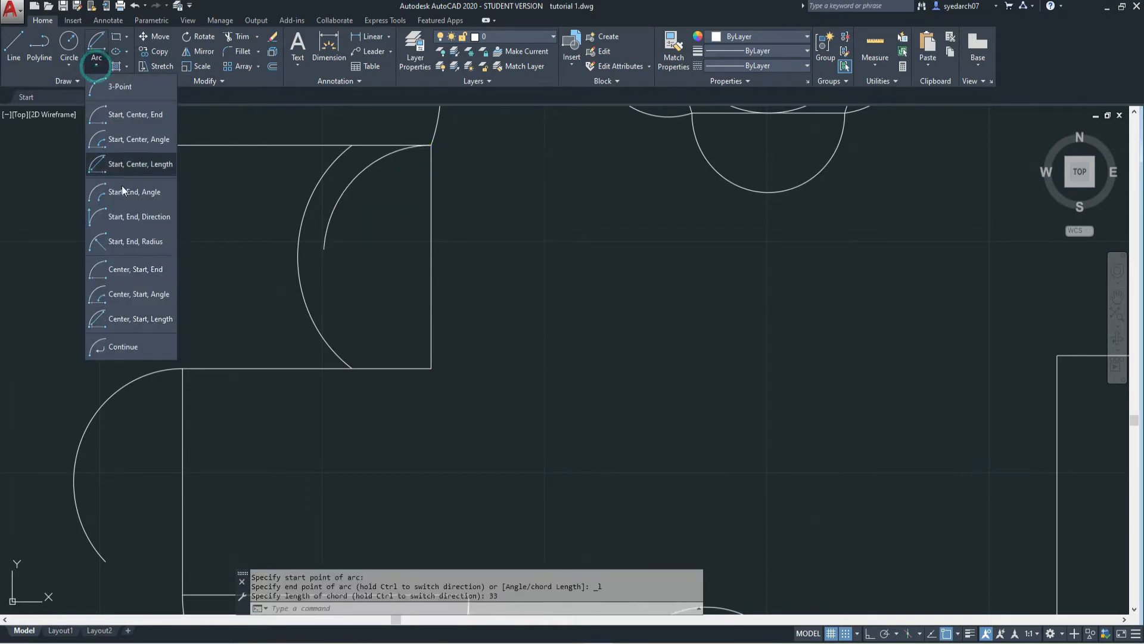
{"action": "left_click", "coordinate": [127, 347]}
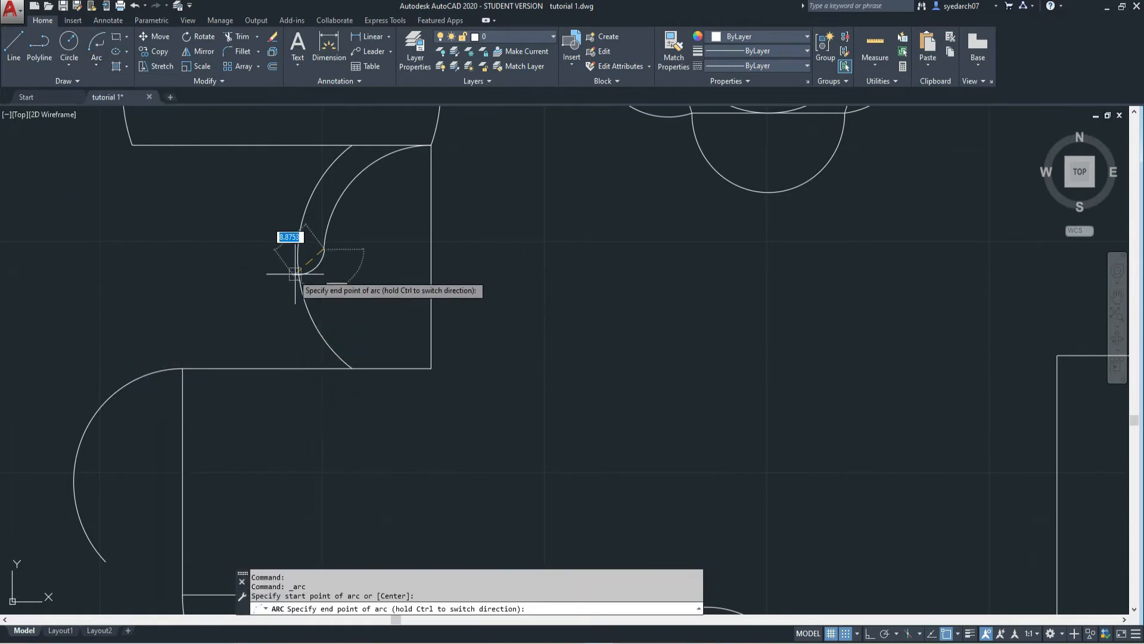
{"action": "scroll", "coordinate": [247, 373], "scroll_direction": "down", "scroll_amount": 5}
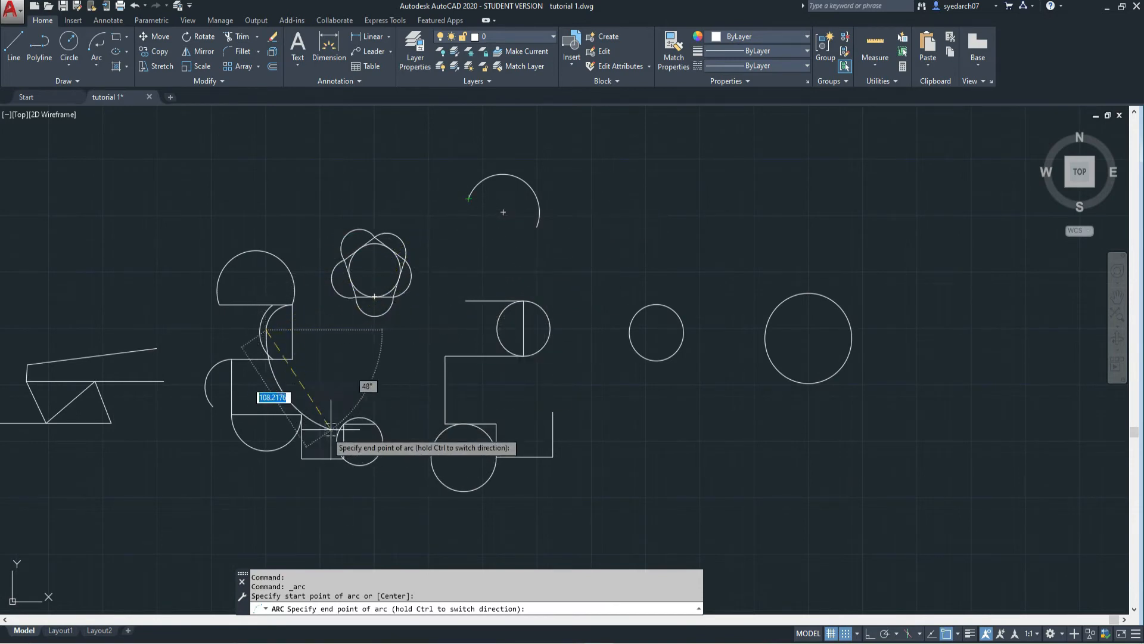
{"action": "left_click", "coordinate": [212, 406]}
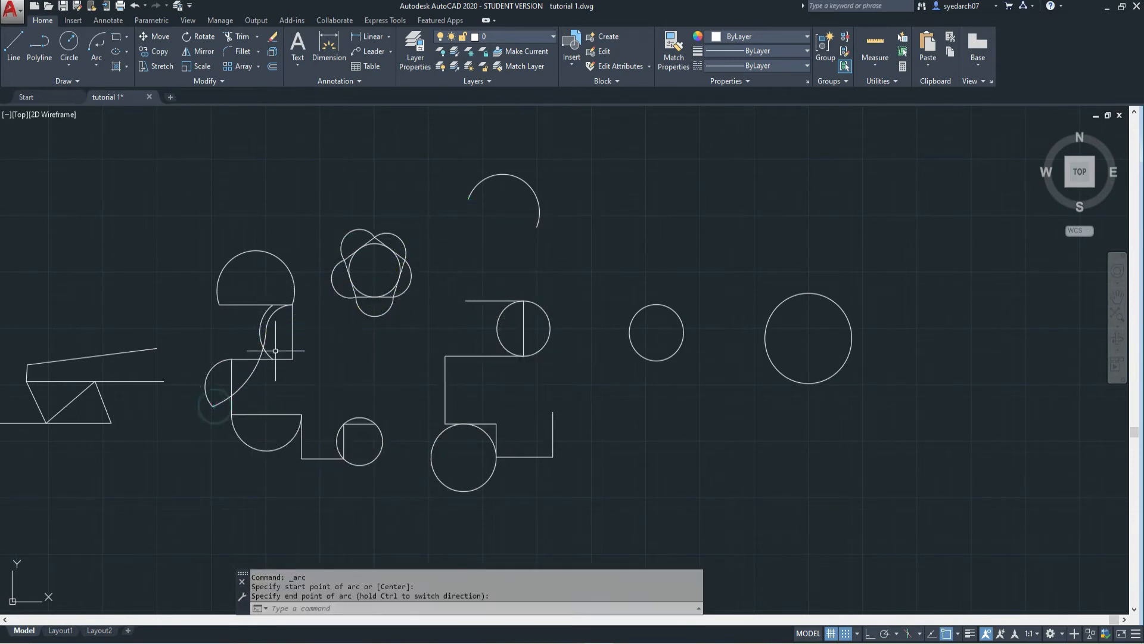
Undo the last rectangle.
{"action": "scroll", "coordinate": [243, 362], "scroll_direction": "up", "scroll_amount": 4}
{"action": "key", "text": "ctrl+z"}
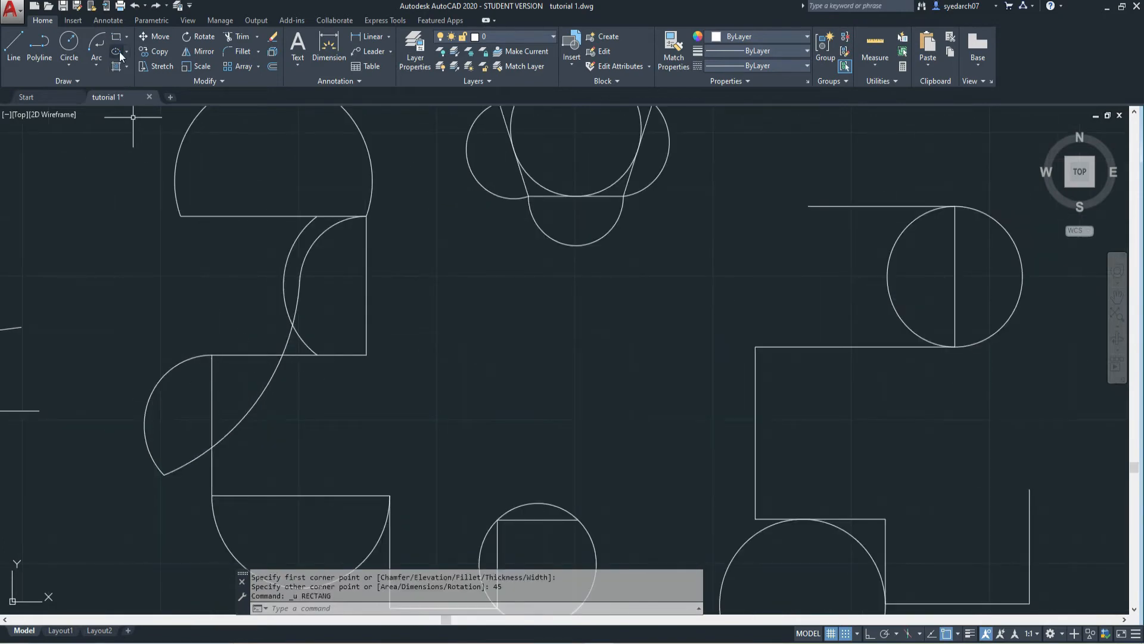
{"action": "left_click", "coordinate": [126, 36]}
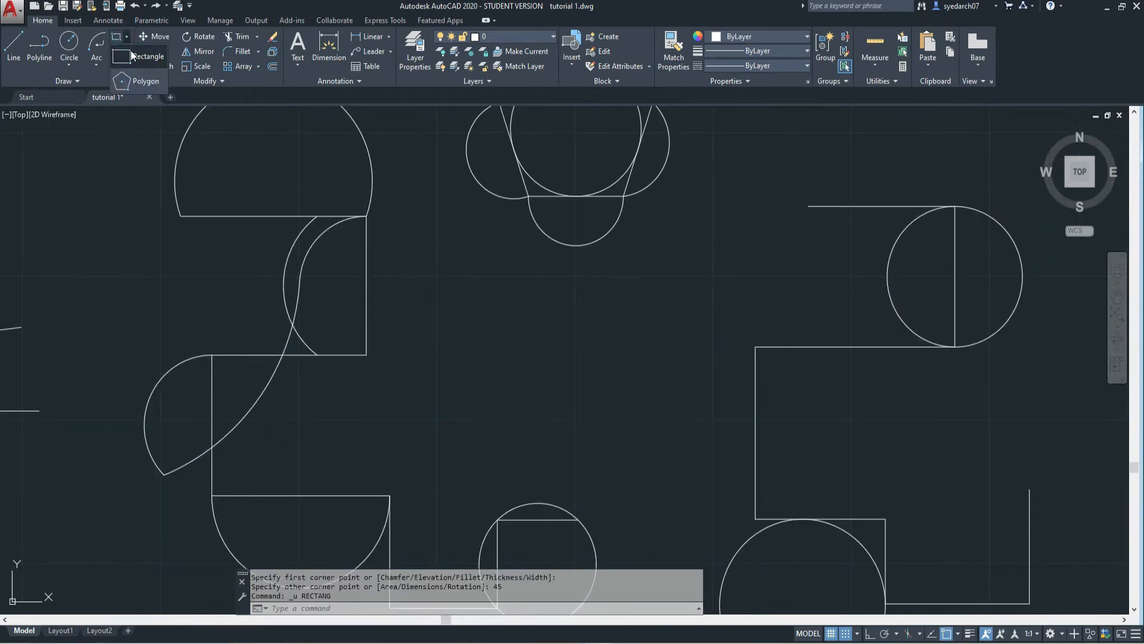
{"action": "scroll", "coordinate": [211, 282], "scroll_direction": "down", "scroll_amount": 4}
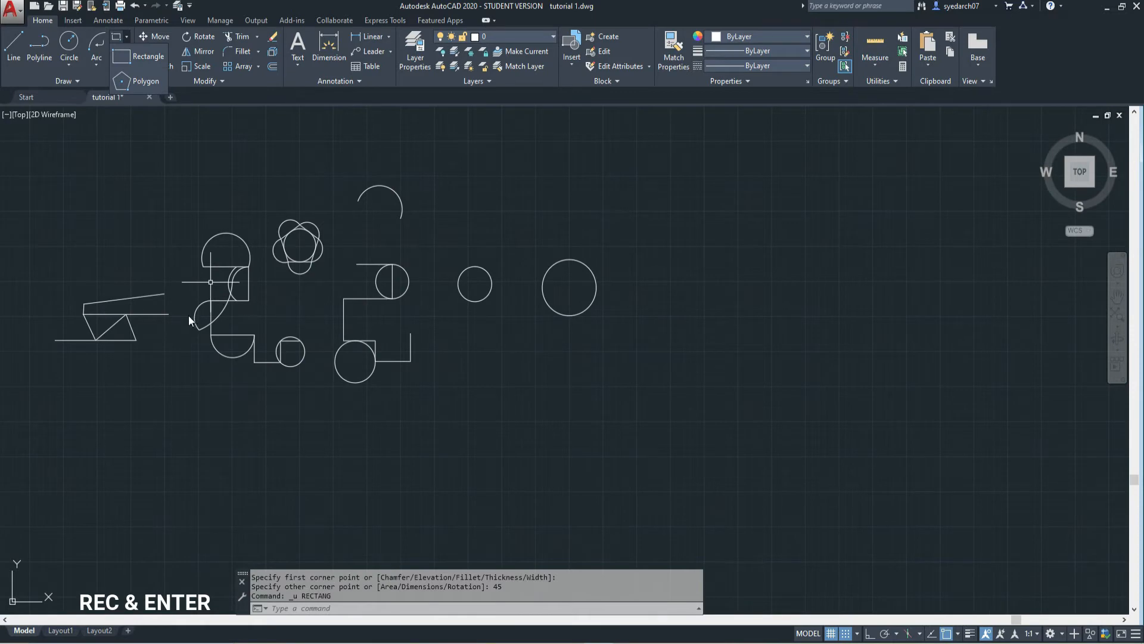
{"action": "scroll", "coordinate": [172, 304], "scroll_direction": "up", "scroll_amount": 4}
{"action": "scroll", "coordinate": [219, 286], "scroll_direction": "down", "scroll_amount": 3}
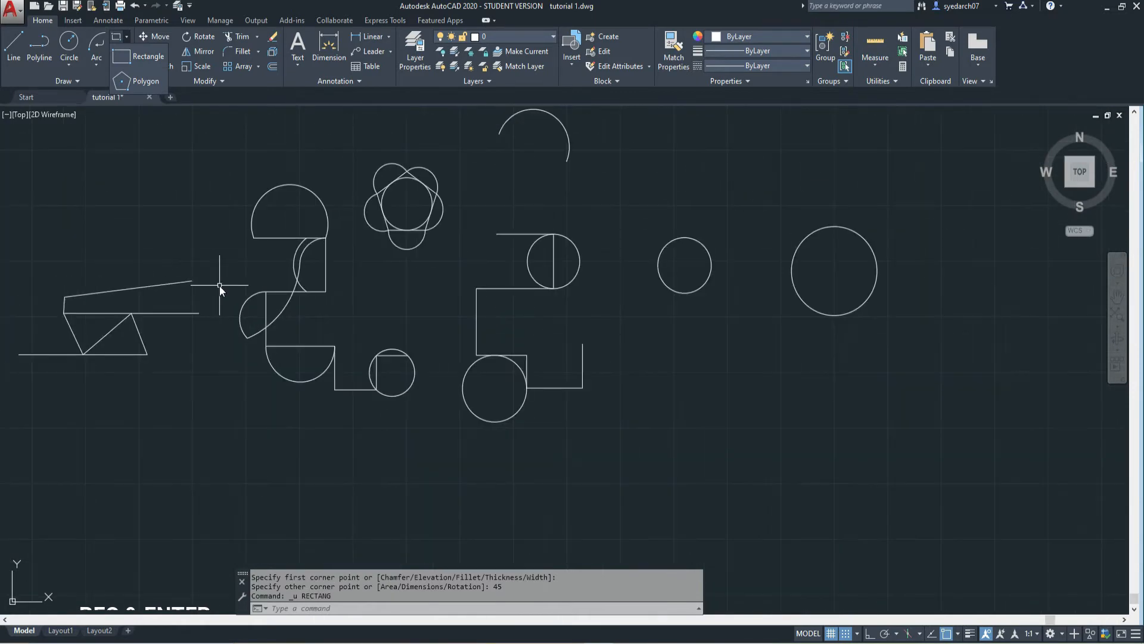
{"action": "key", "text": "Escape"}
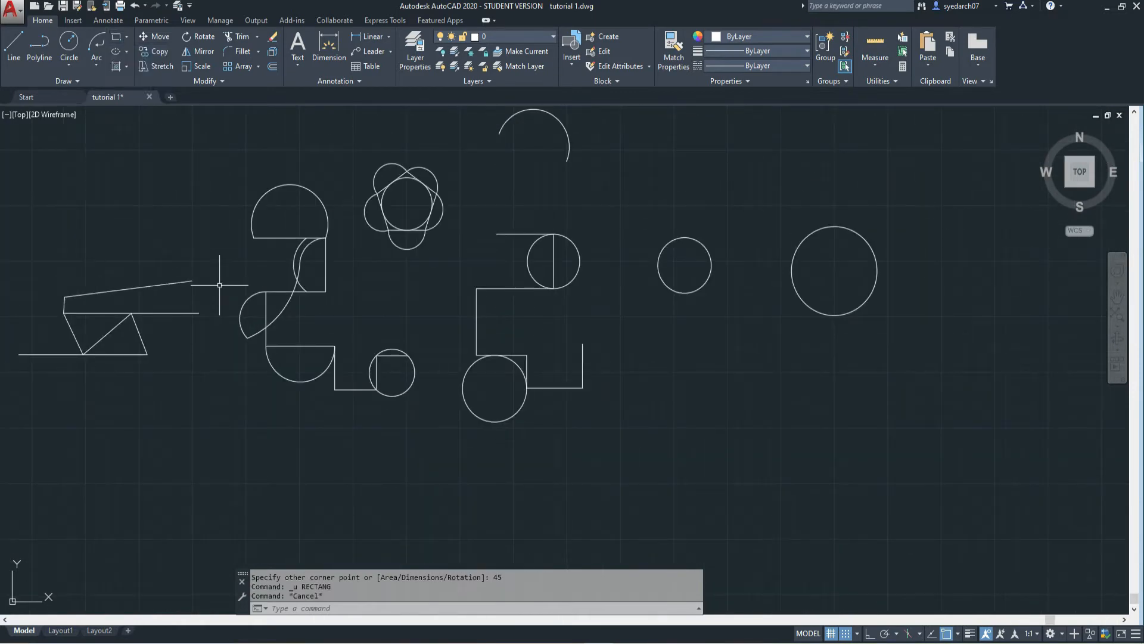
Draw a rectangle 60 wide and 45 high in the empty area below the triangular line figure.
{"action": "type", "text": "RE"}
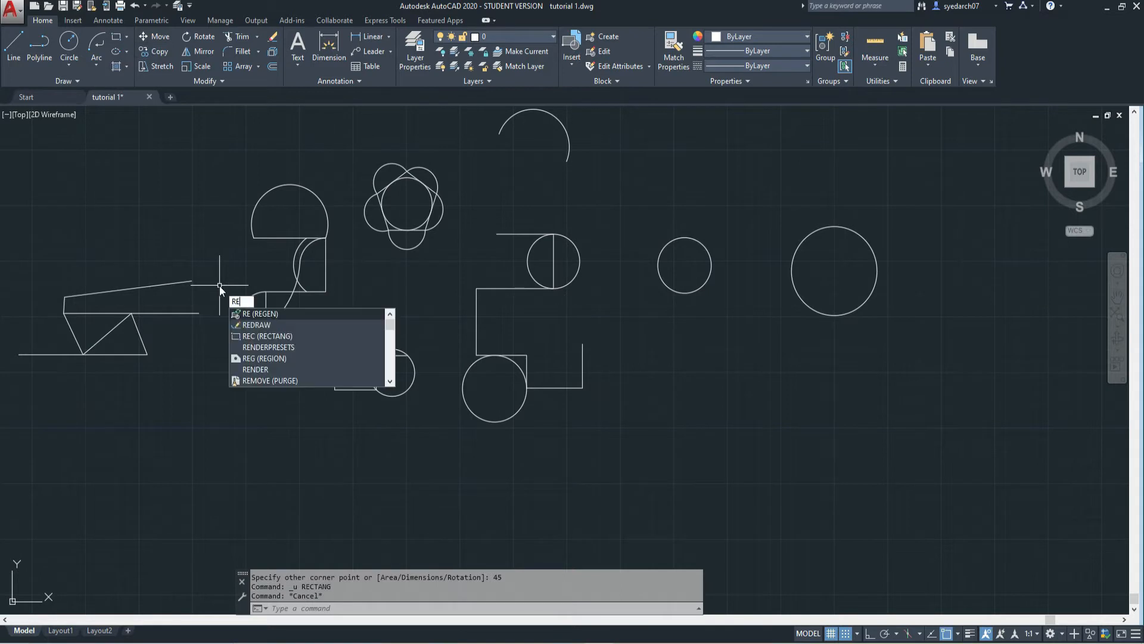
{"action": "type", "text": "C"}
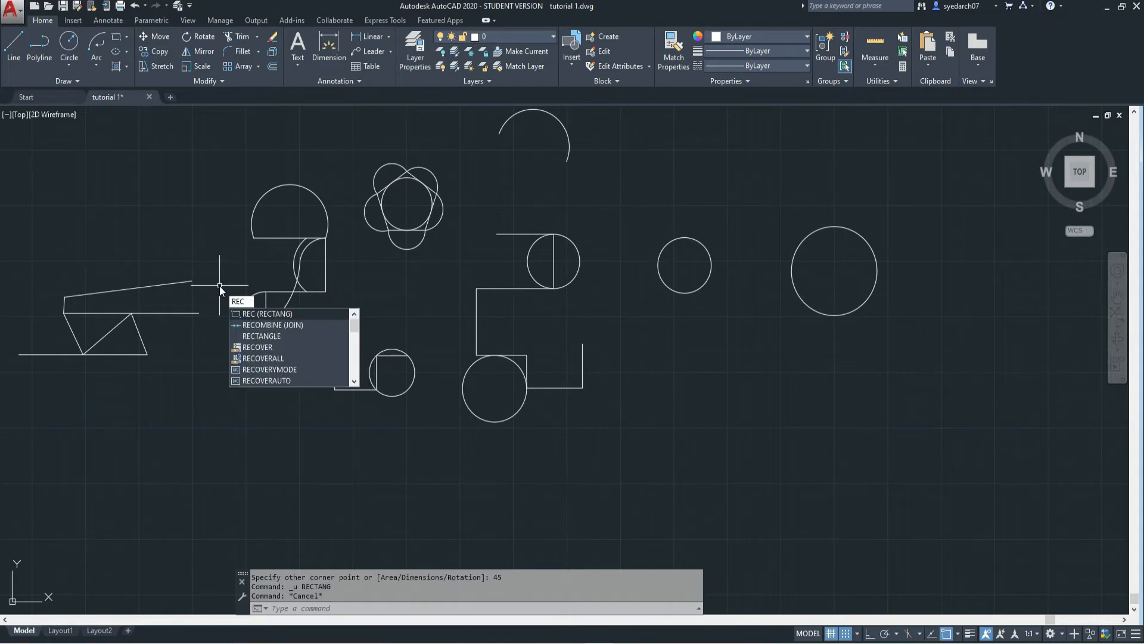
{"action": "key", "text": "Return"}
{"action": "middle_click_drag", "start_coordinate": [274, 304], "coordinate": [439, 228]}
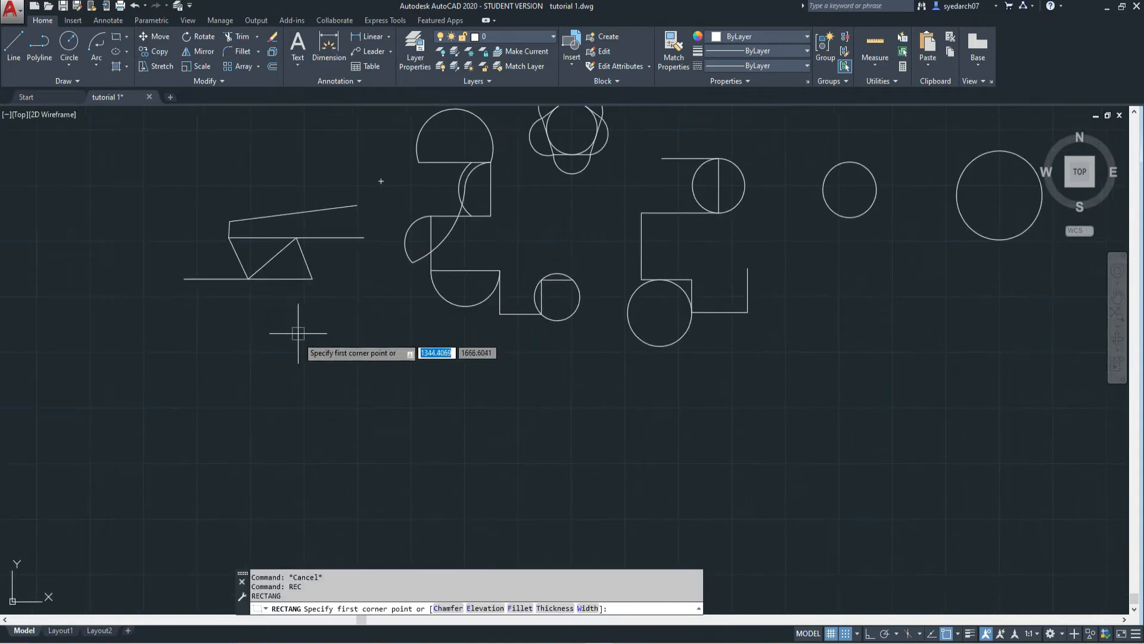
{"action": "left_click", "coordinate": [194, 338]}
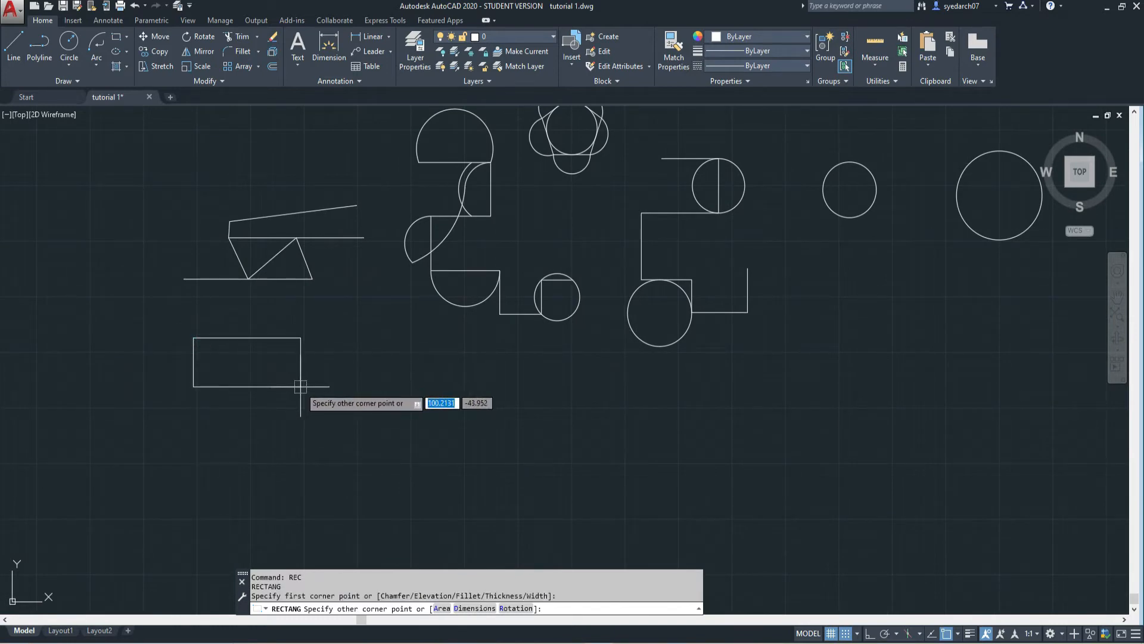
{"action": "type", "text": "60"}
{"action": "key", "text": "Tab"}
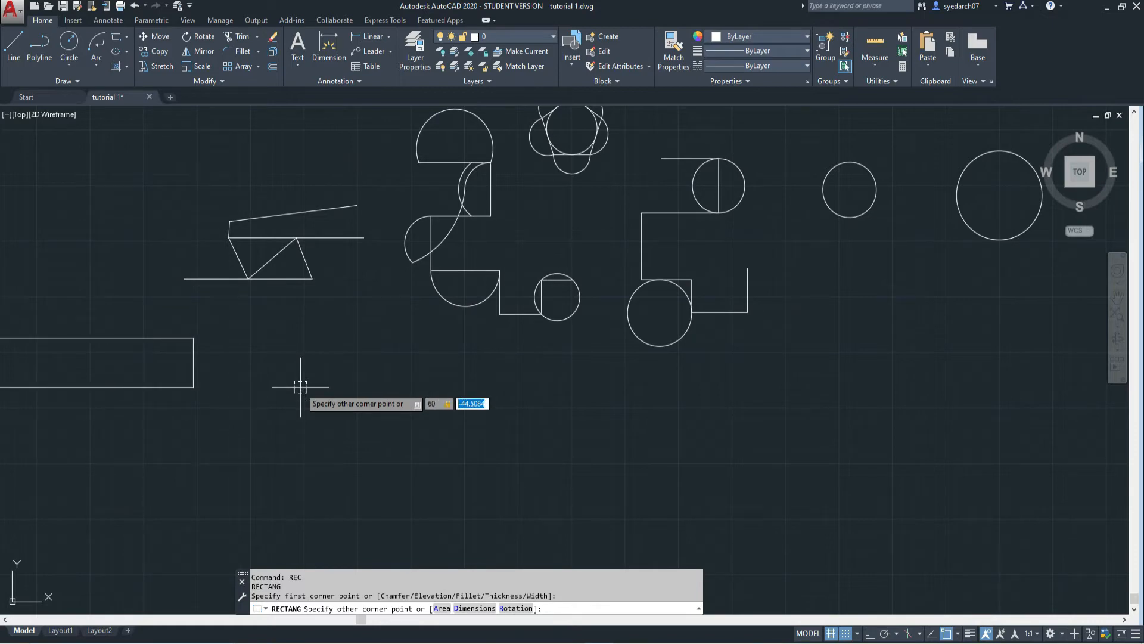
{"action": "type", "text": "45"}
{"action": "key", "text": "Return"}
Draw a six-sided polygon inscribed in a circle of radius 25, centred in the empty area below and beside the rectangle.
{"action": "scroll", "coordinate": [209, 310], "scroll_direction": "up", "scroll_amount": 2}
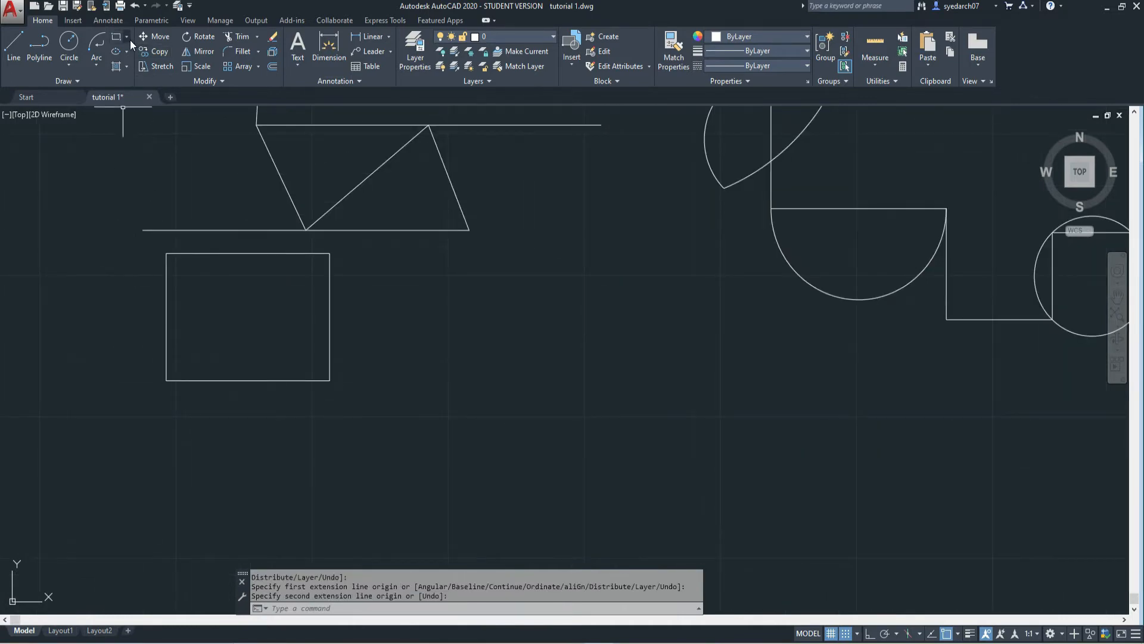
{"action": "left_click", "coordinate": [128, 37]}
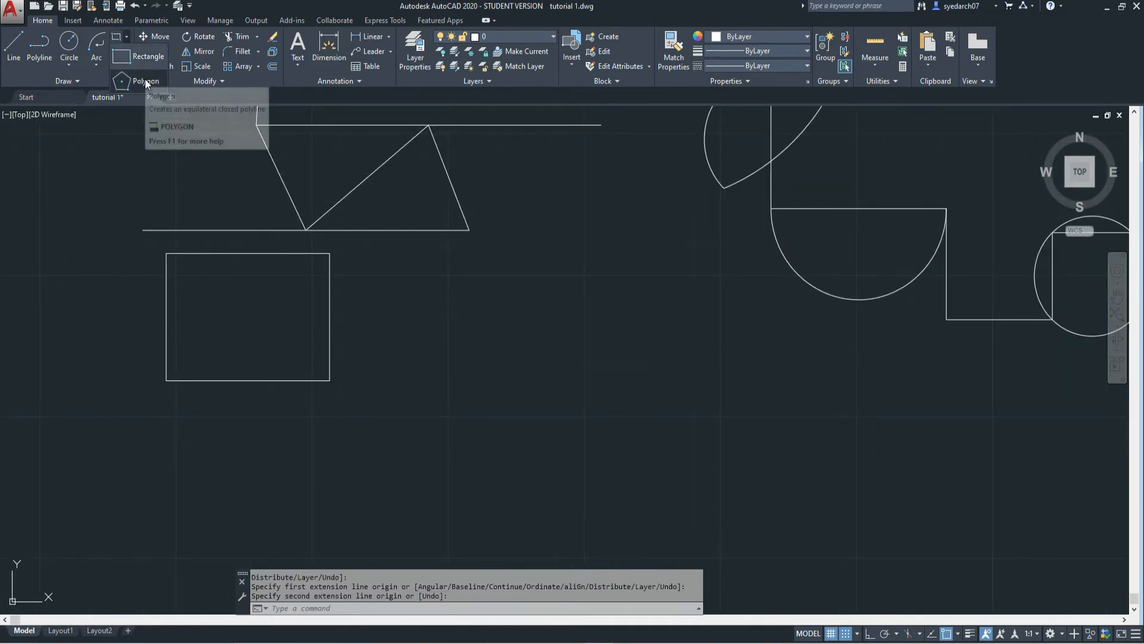
{"action": "left_click", "coordinate": [146, 79]}
{"action": "scroll", "coordinate": [255, 402], "scroll_direction": "down", "scroll_amount": 3}
{"action": "scroll", "coordinate": [255, 402], "scroll_direction": "up", "scroll_amount": 4}
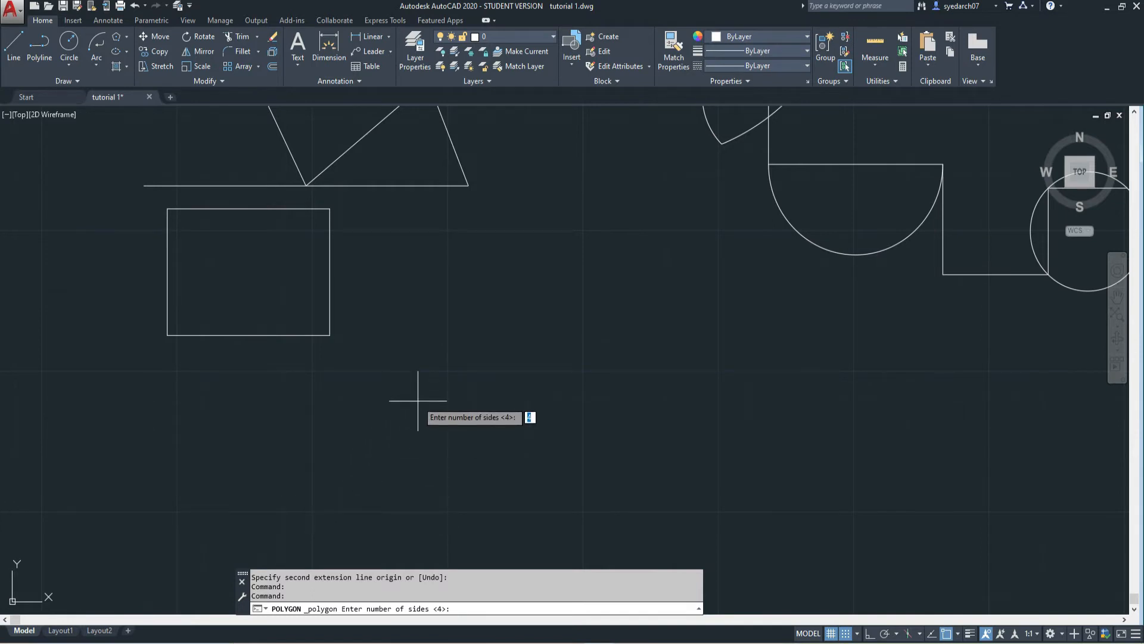
{"action": "type", "text": "6"}
{"action": "key", "text": "Return"}
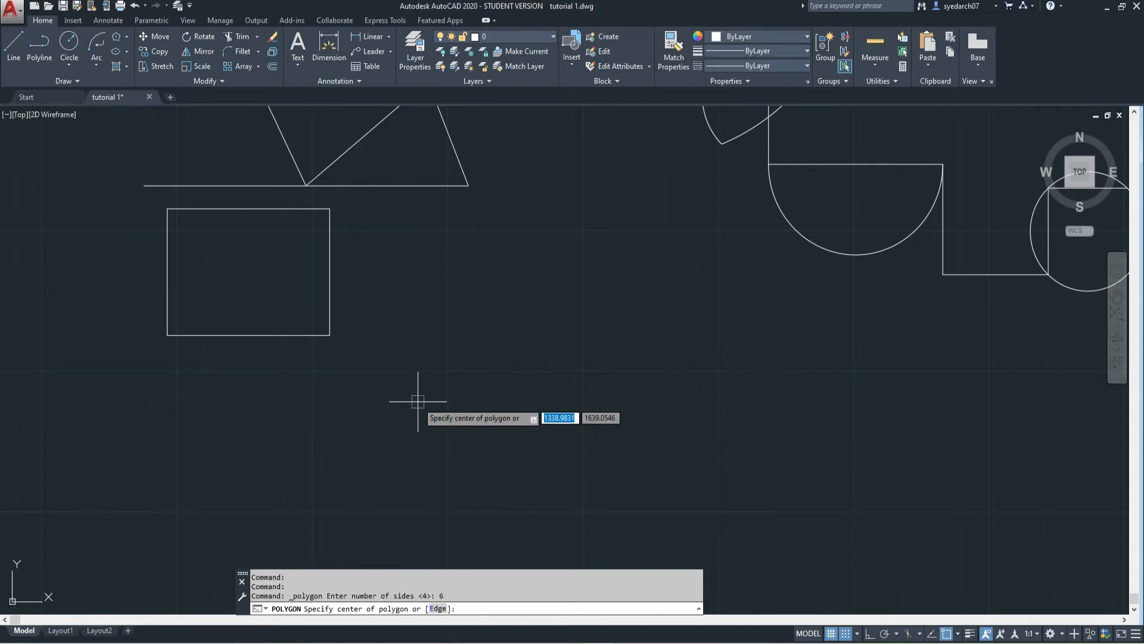
{"action": "left_click", "coordinate": [465, 432]}
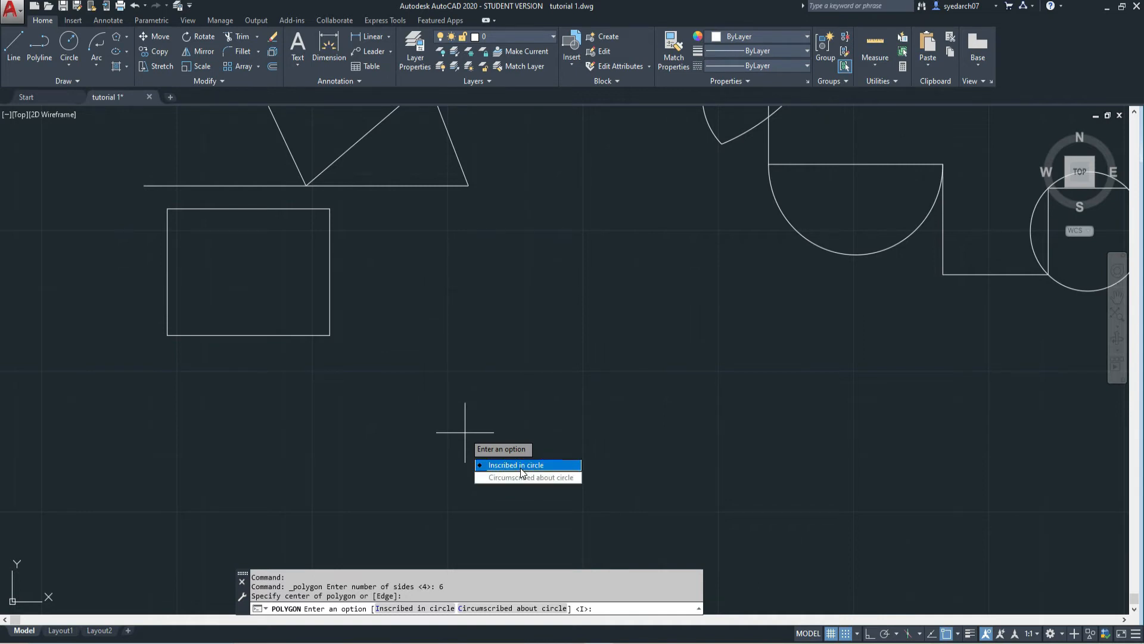
{"action": "left_click", "coordinate": [518, 465]}
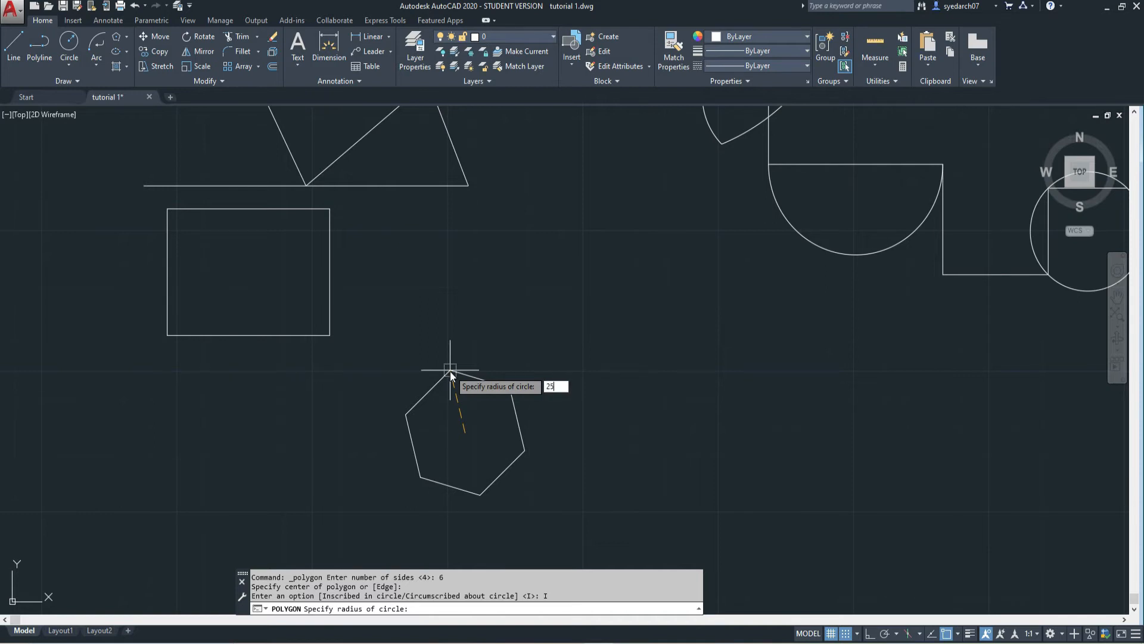
{"action": "key", "text": "Return"}
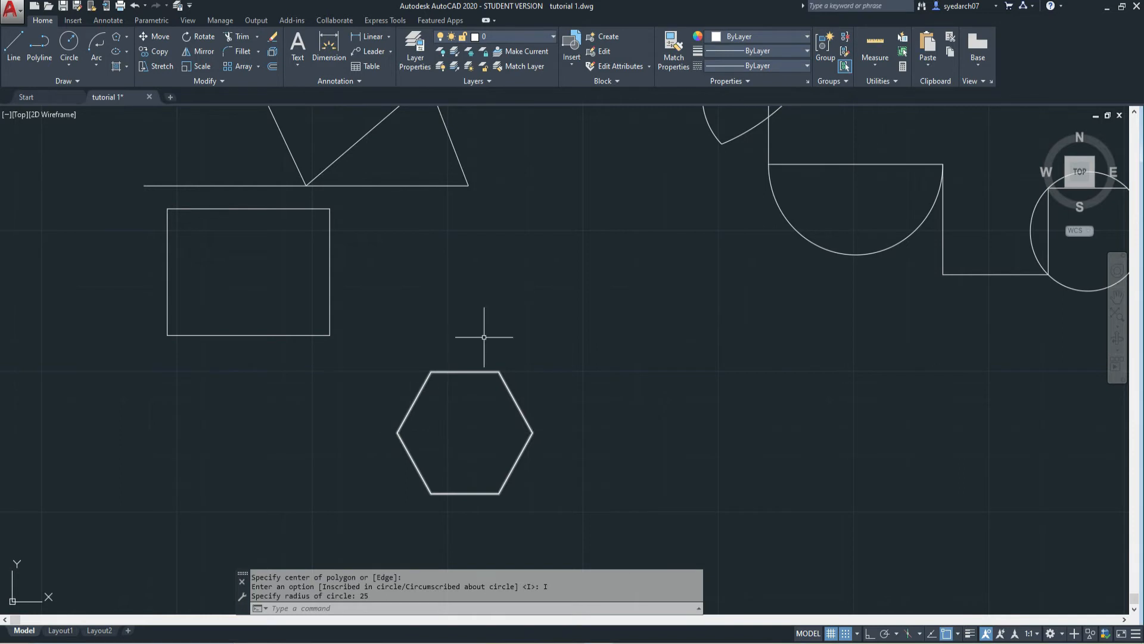
{"action": "key", "text": "Return"}
{"action": "key", "text": "Escape"}
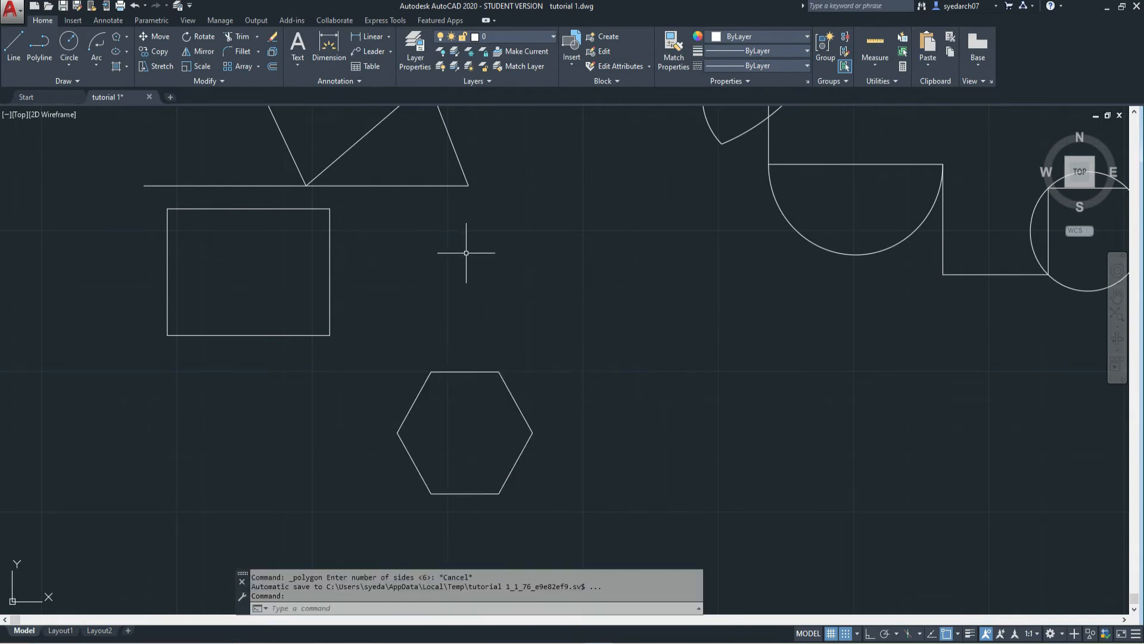
Draw an eight-sided polygon circumscribed about a circle of radius 25, centred up and to the right of the hexagon.
{"action": "type", "text": "pol"}
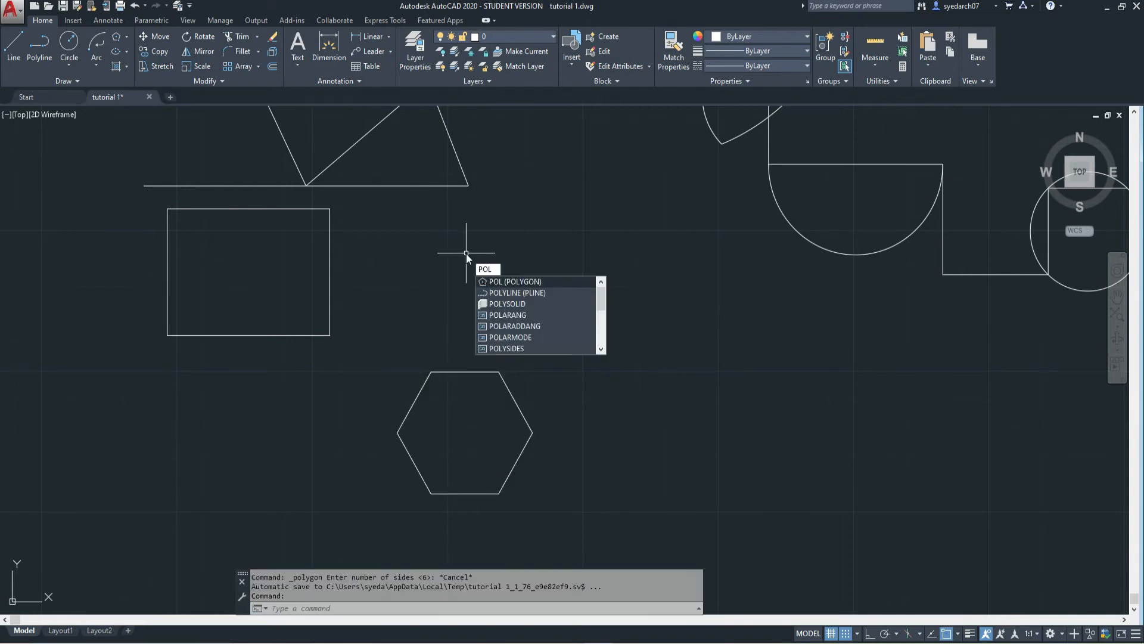
{"action": "key", "text": "Return"}
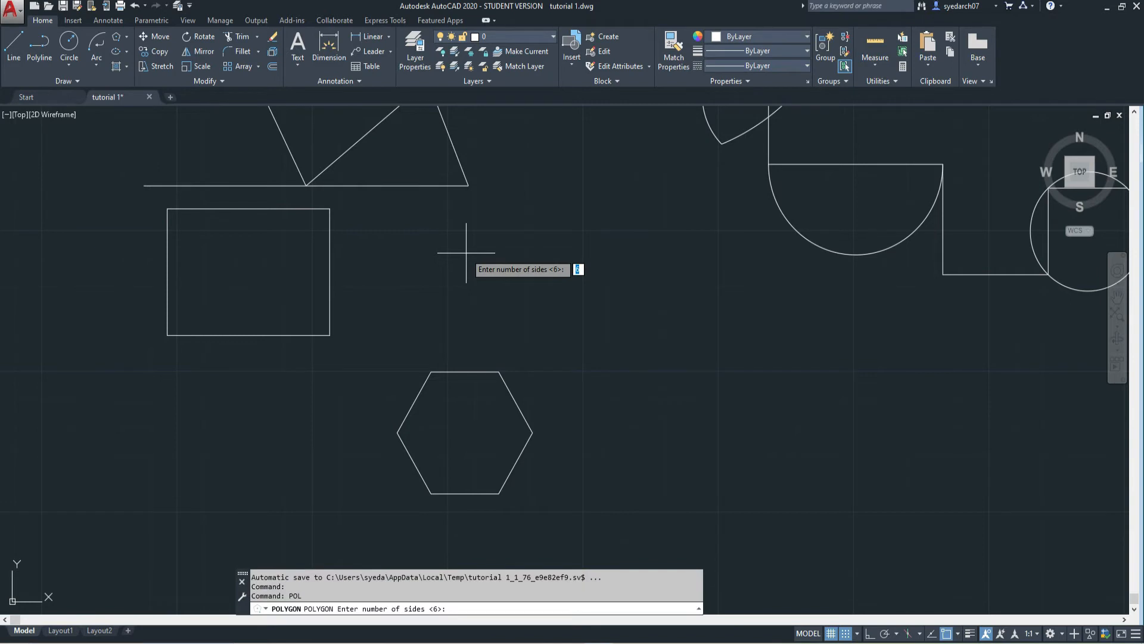
{"action": "key", "text": "Return"}
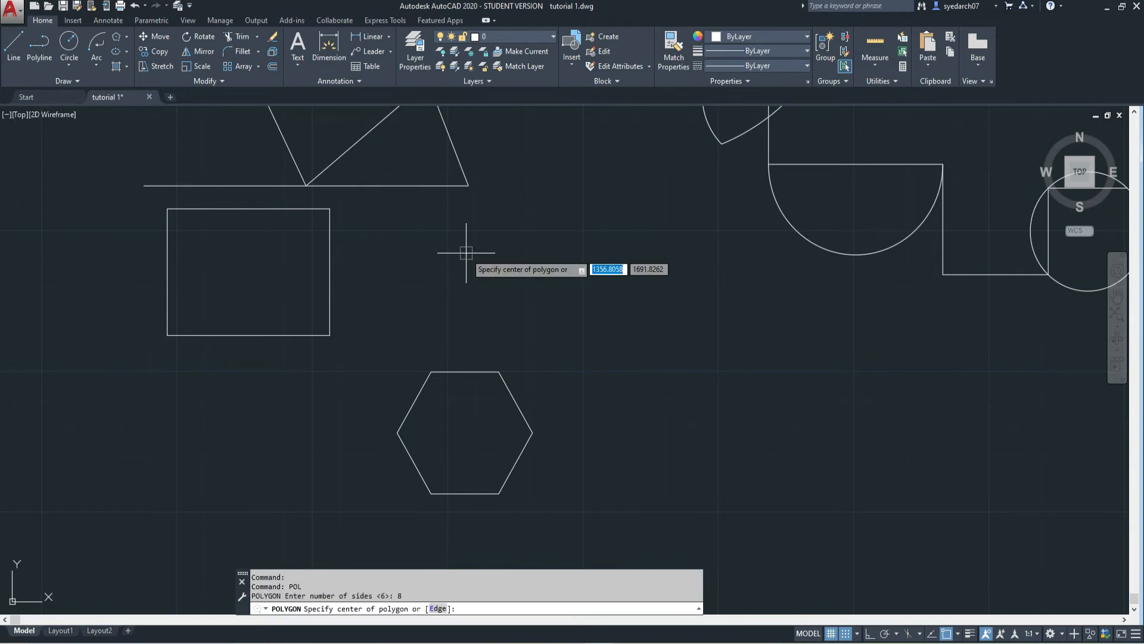
{"action": "left_click", "coordinate": [617, 311]}
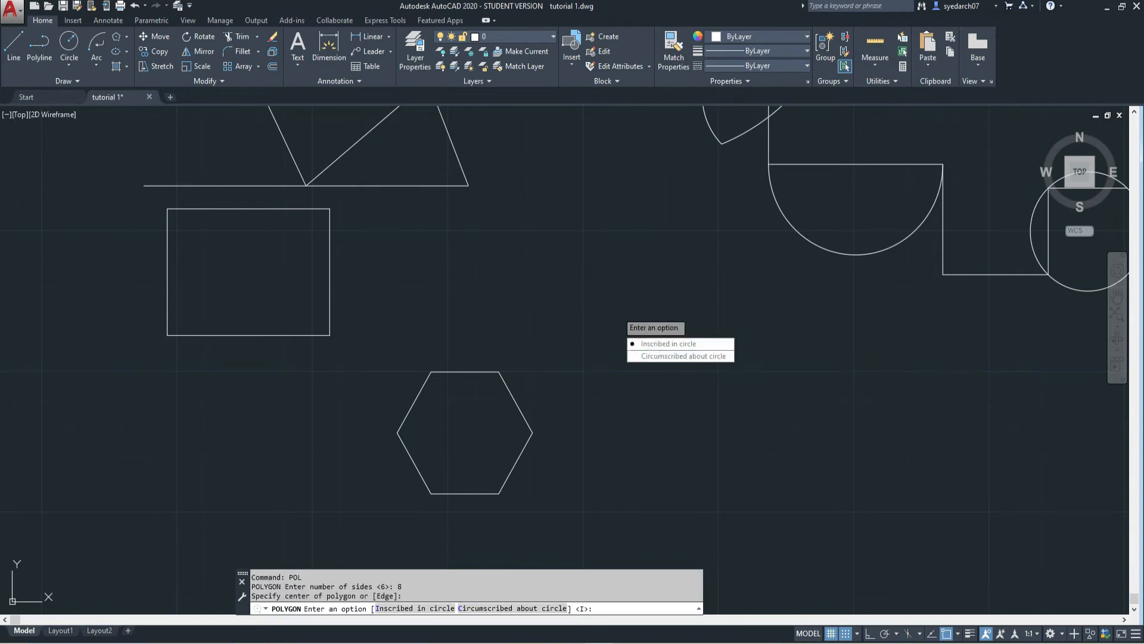
{"action": "left_click", "coordinate": [650, 357]}
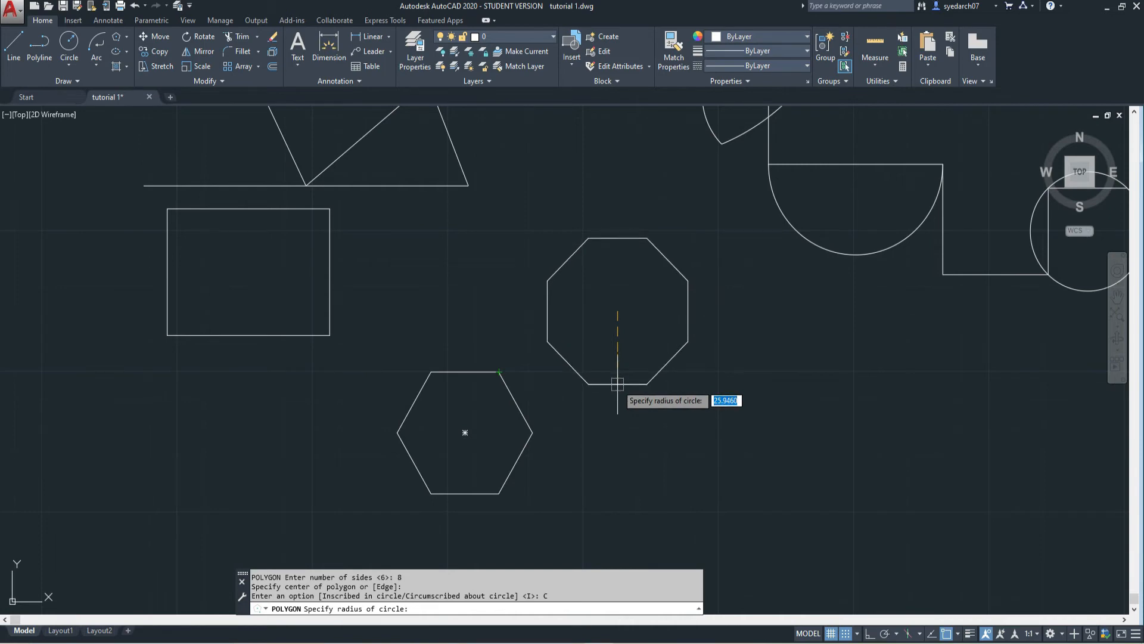
{"action": "key", "text": "Return"}
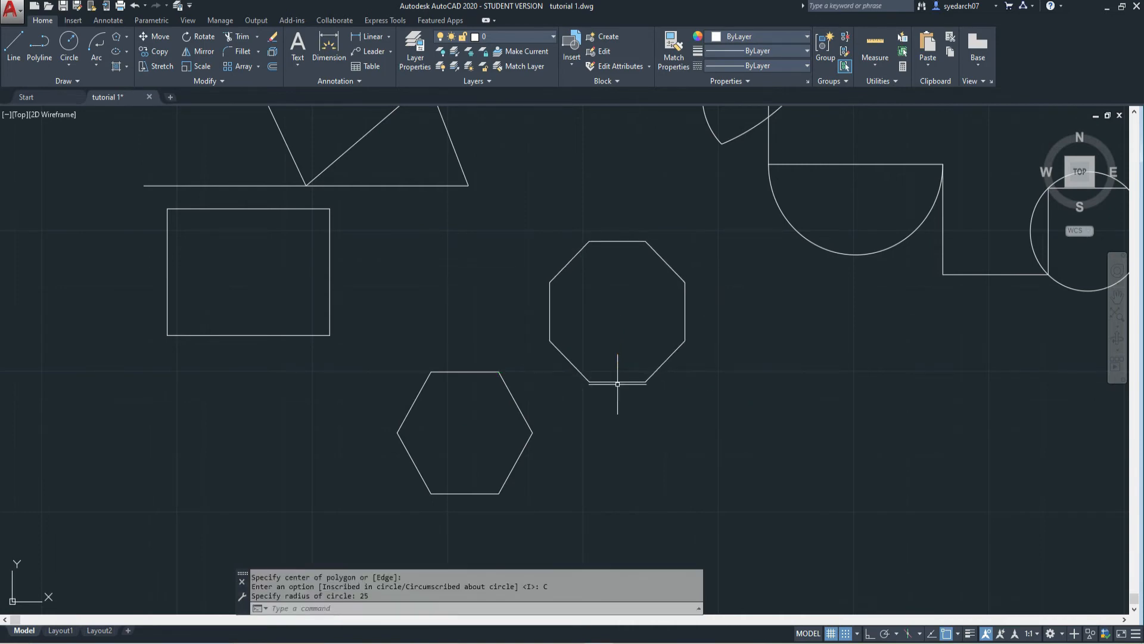
{"action": "scroll", "coordinate": [334, 247], "scroll_direction": "down", "scroll_amount": 4}
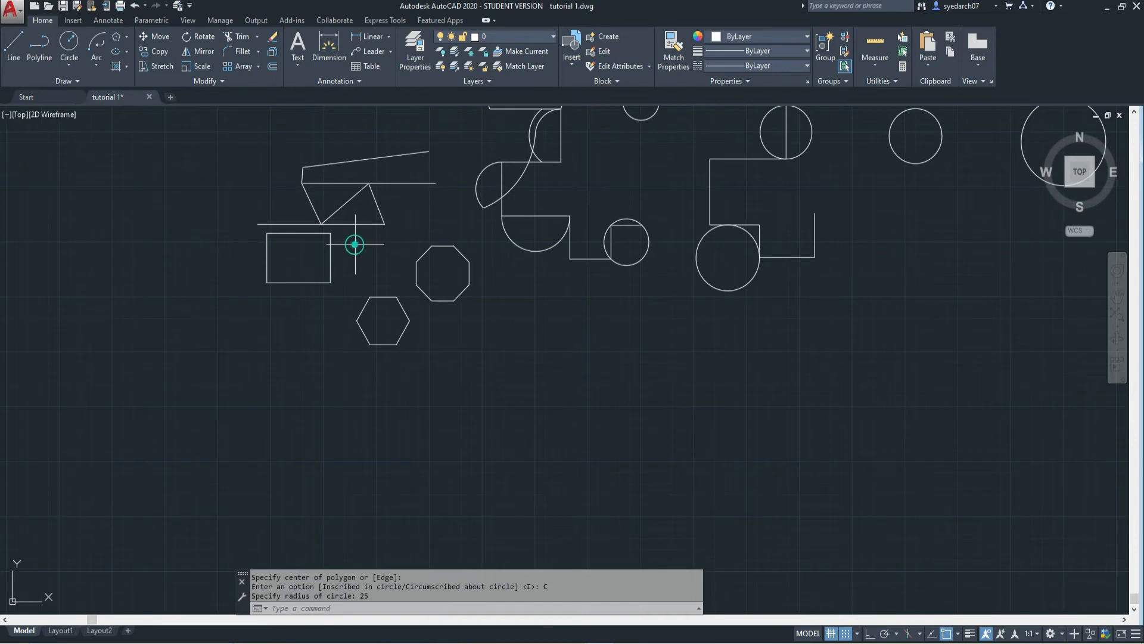
{"action": "left_click", "coordinate": [128, 52]}
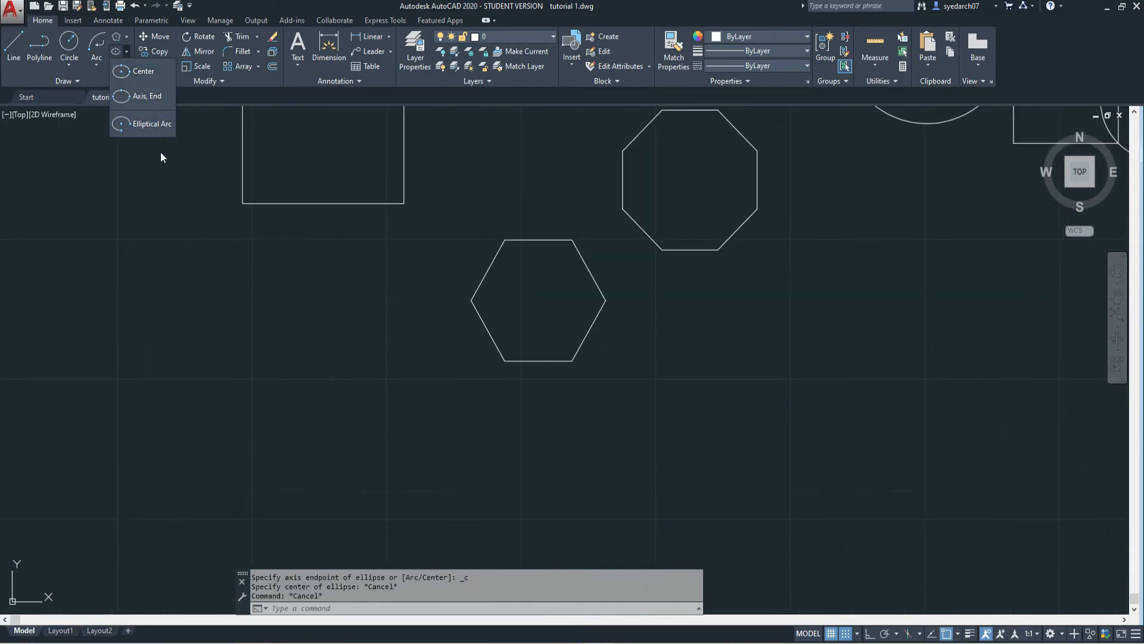
{"action": "left_click", "coordinate": [127, 224]}
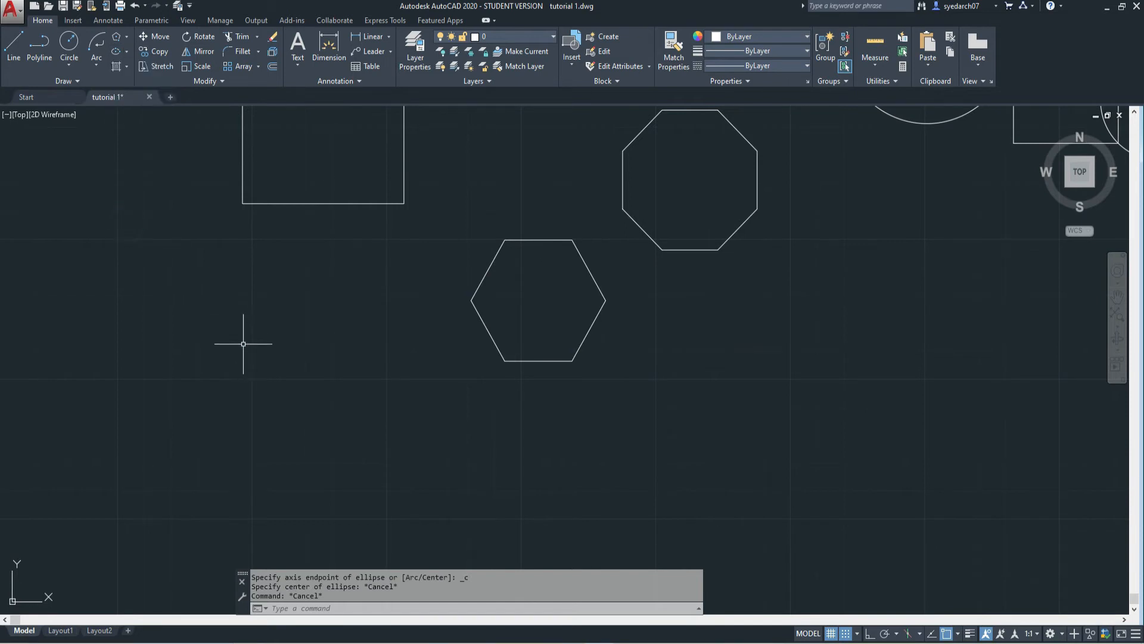
{"action": "type", "text": "EL"}
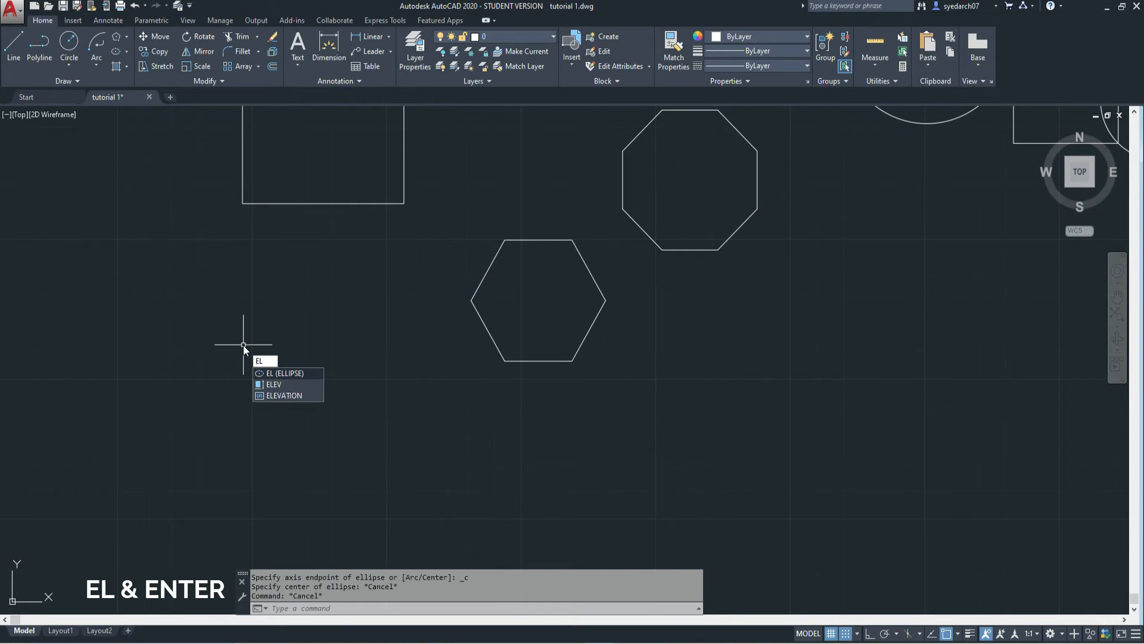
{"action": "key", "text": "Return"}
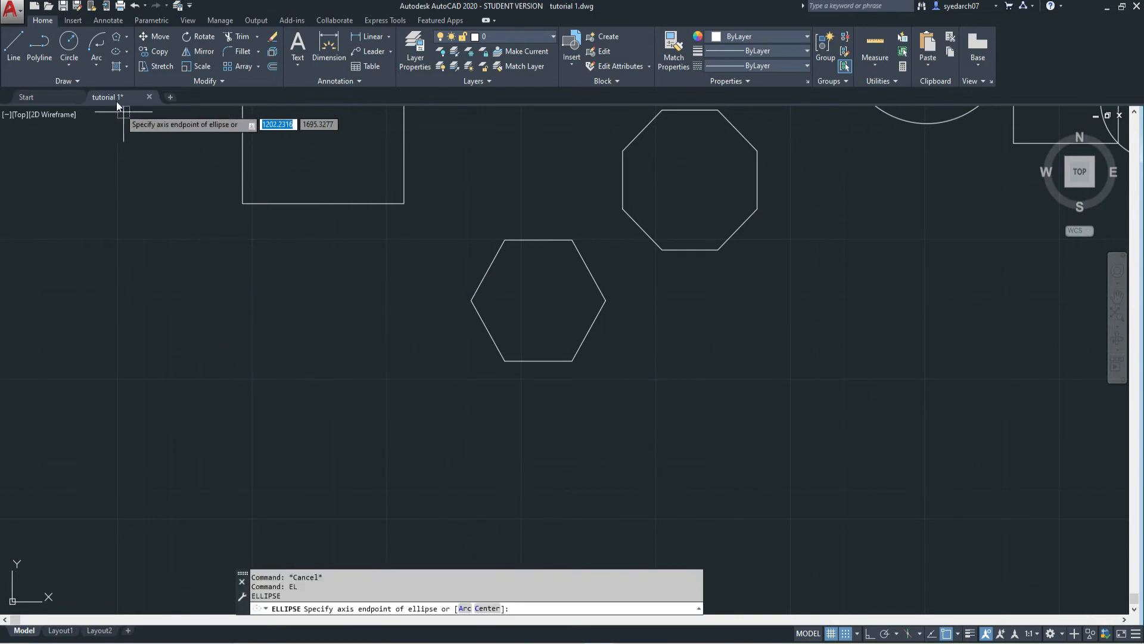
Draw an ellipse from its centre below the rectangle, with a horizontal first axis and a distance of 30 to the other axis.
{"action": "left_click", "coordinate": [127, 51]}
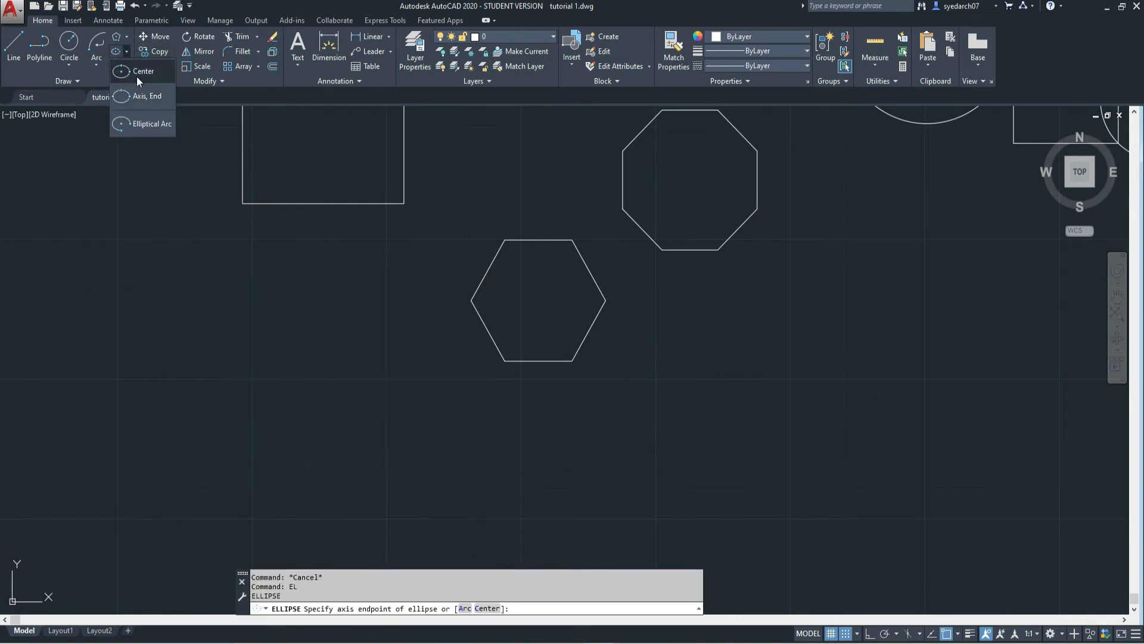
{"action": "left_click", "coordinate": [138, 74]}
{"action": "left_click", "coordinate": [205, 356]}
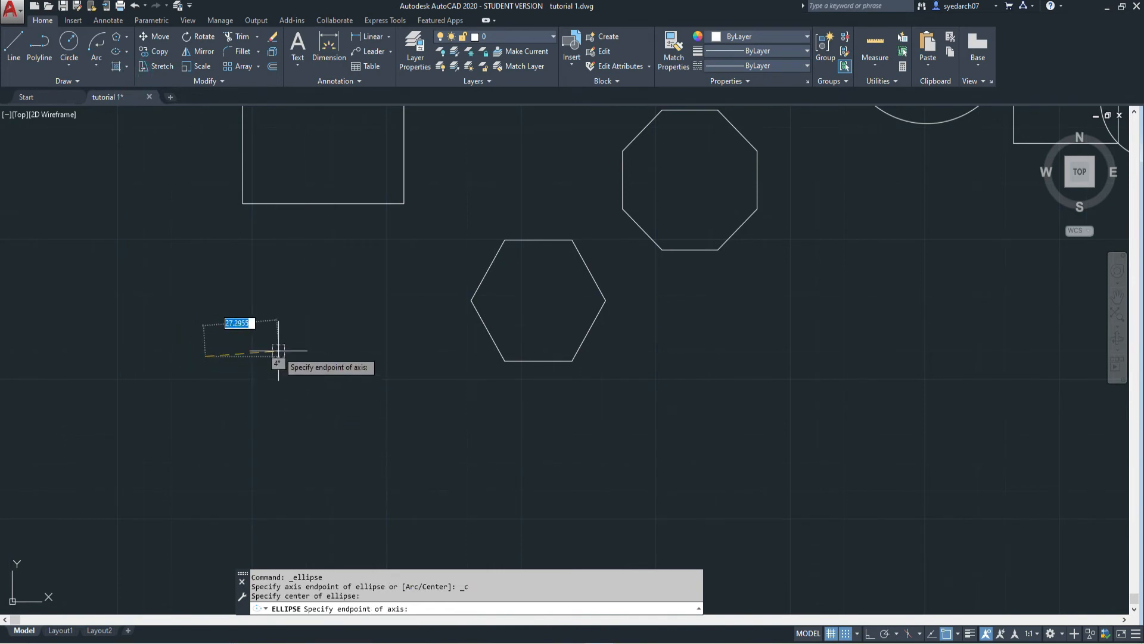
{"action": "left_click", "coordinate": [266, 356]}
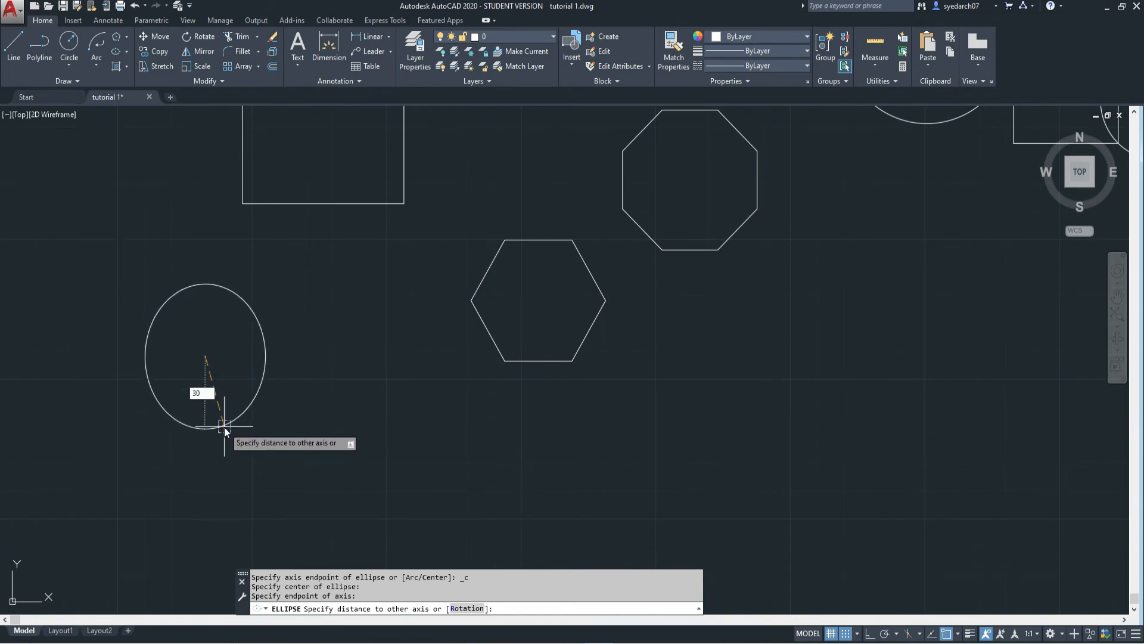
{"action": "key", "text": "Return"}
Draw a flat horizontal ellipse by its axis endpoints in the empty area between the first ellipse and the hexagon.
{"action": "left_click", "coordinate": [125, 52]}
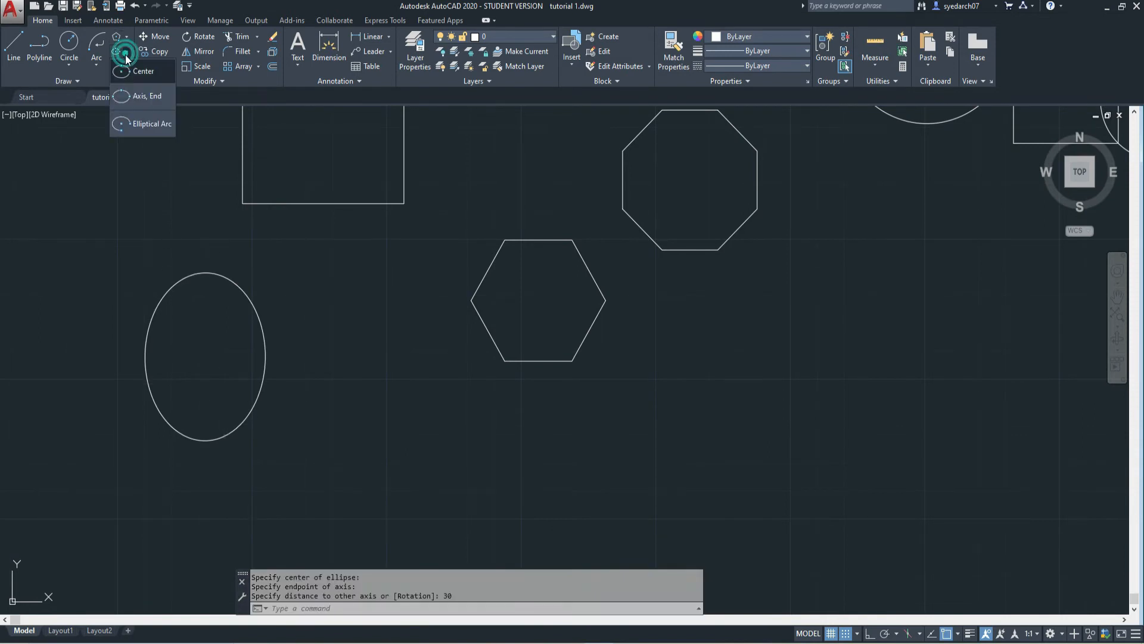
{"action": "left_click", "coordinate": [137, 96]}
{"action": "middle_click_drag", "start_coordinate": [217, 358], "coordinate": [89, 324]}
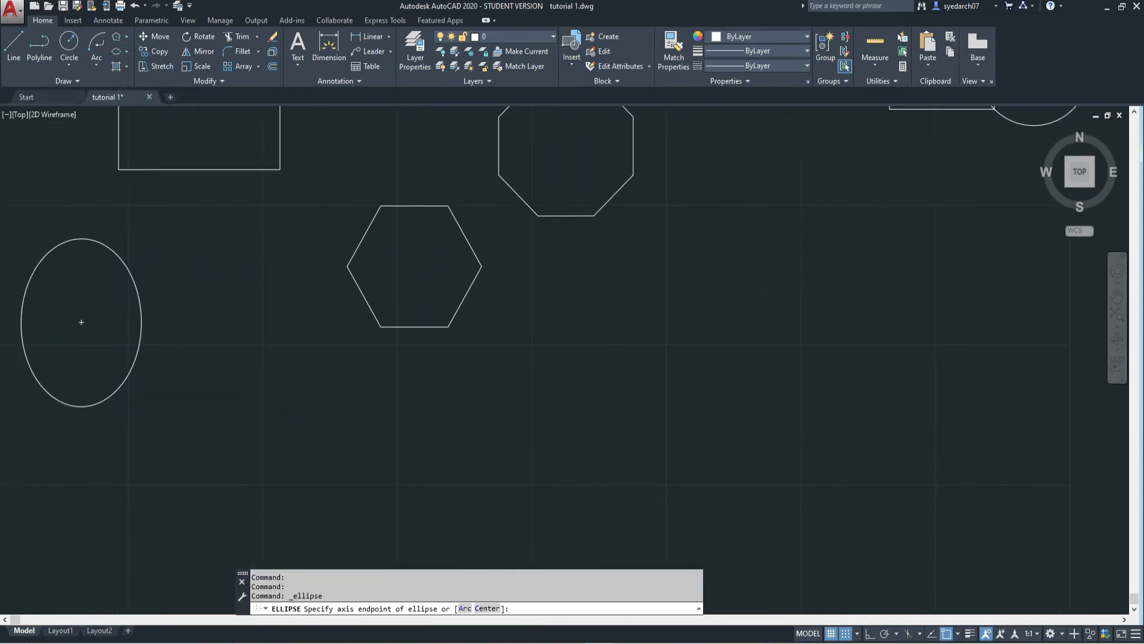
{"action": "left_click", "coordinate": [249, 376]}
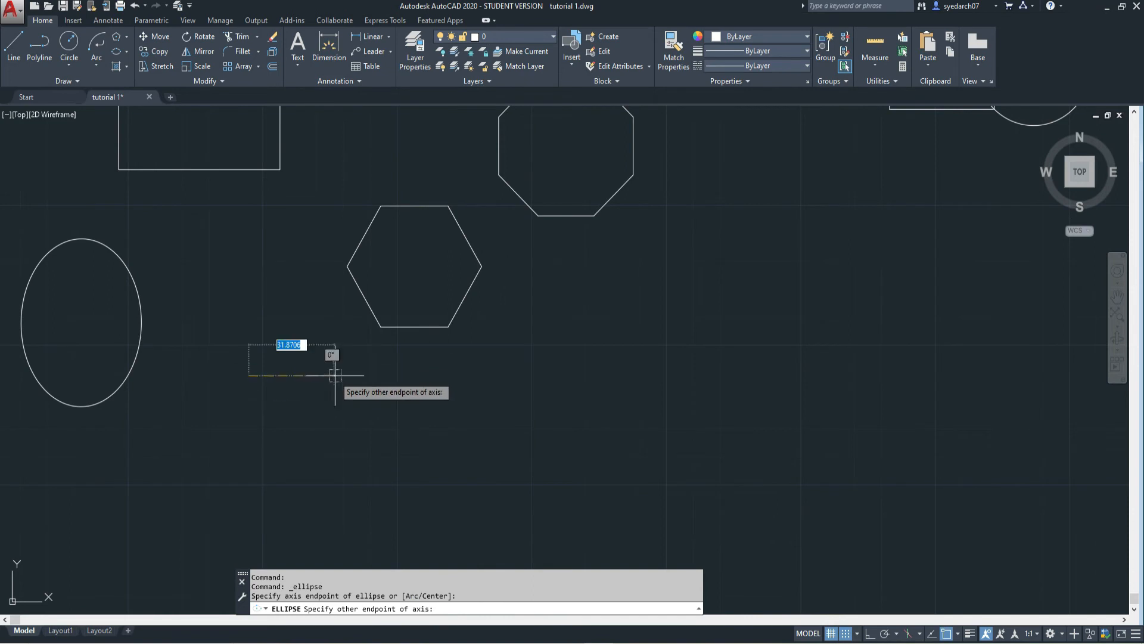
{"action": "left_click", "coordinate": [369, 375]}
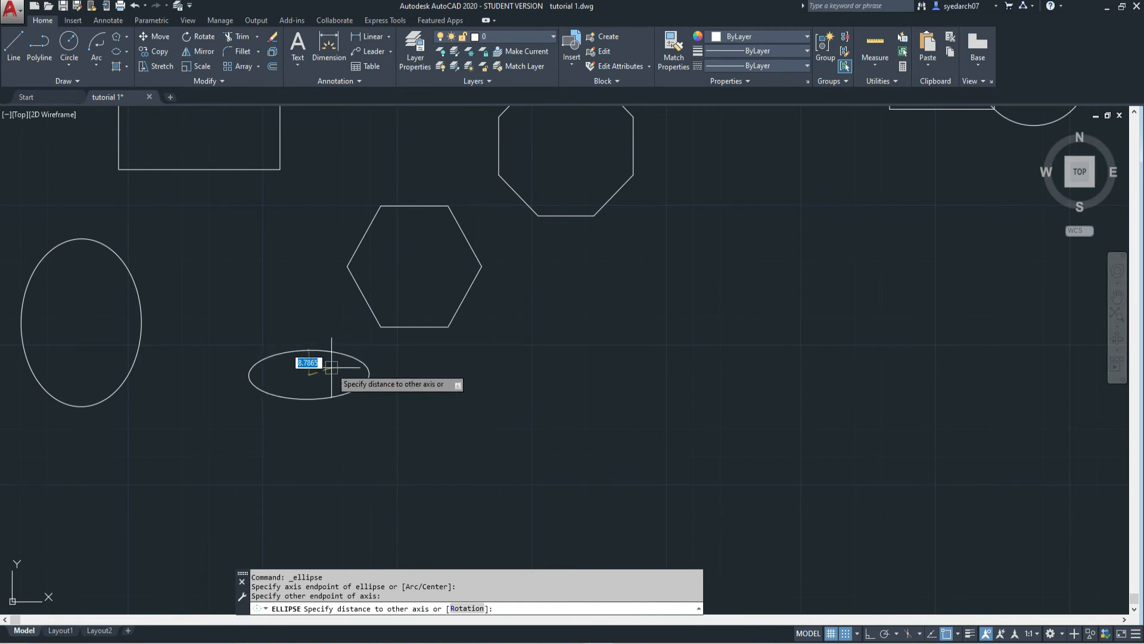
{"action": "left_click", "coordinate": [344, 398]}
Undo the ellipse drawn by its axis endpoints.
{"action": "key", "text": "ctrl+z"}
{"action": "key", "text": "ctrl+z"}
{"action": "key", "text": "ctrl+z"}
Draw an elliptical arc bulging outward from the hexagon's upper-left edge, using that edge's two corners as axis endpoints and as the arc's ends.
{"action": "left_click", "coordinate": [126, 50]}
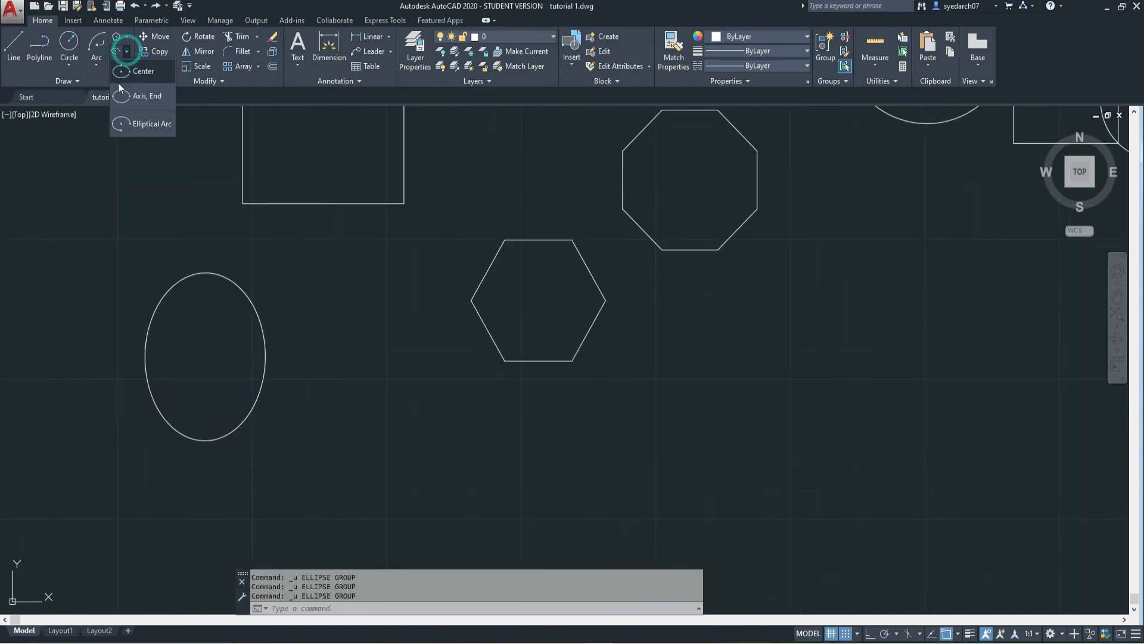
{"action": "left_click", "coordinate": [136, 123]}
{"action": "scroll", "coordinate": [511, 256], "scroll_direction": "up", "scroll_amount": 6}
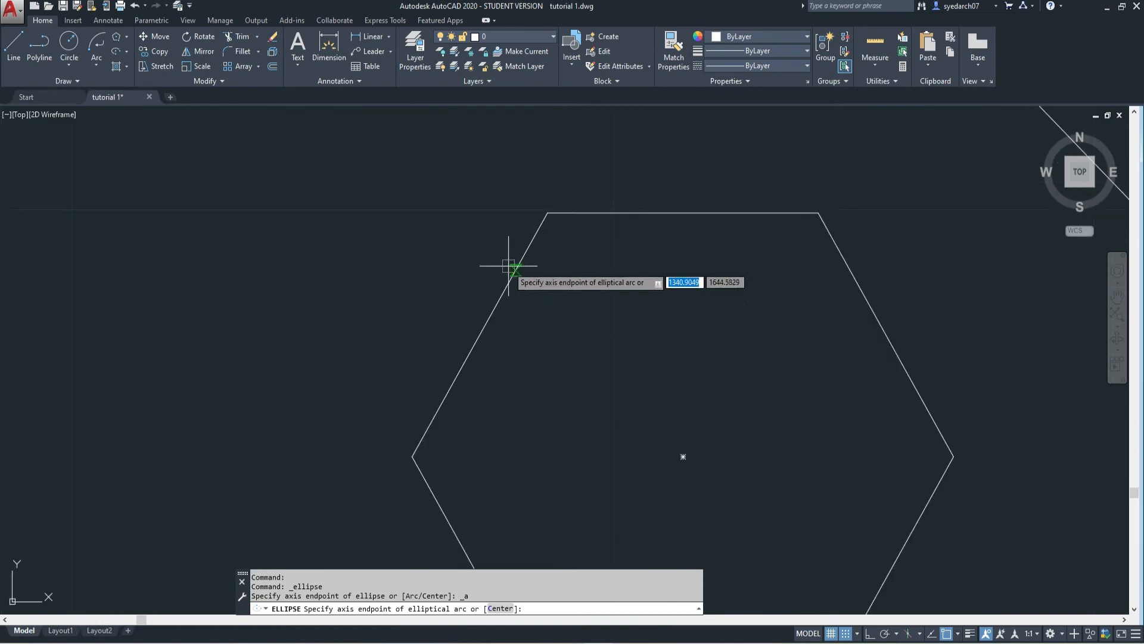
{"action": "left_click", "coordinate": [412, 456]}
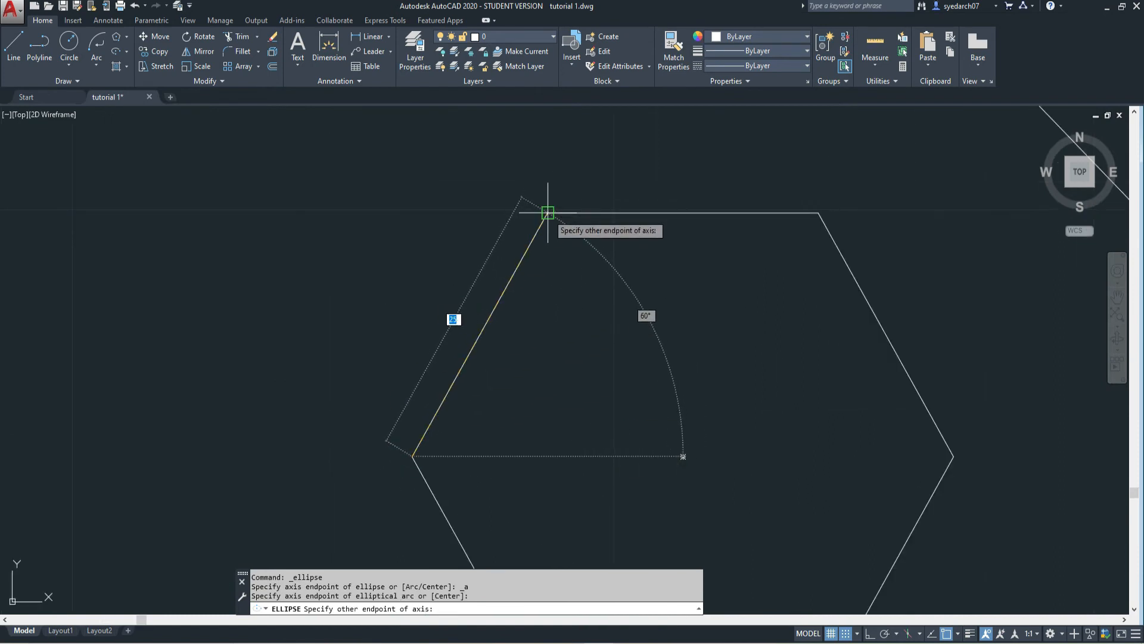
{"action": "left_click", "coordinate": [547, 213]}
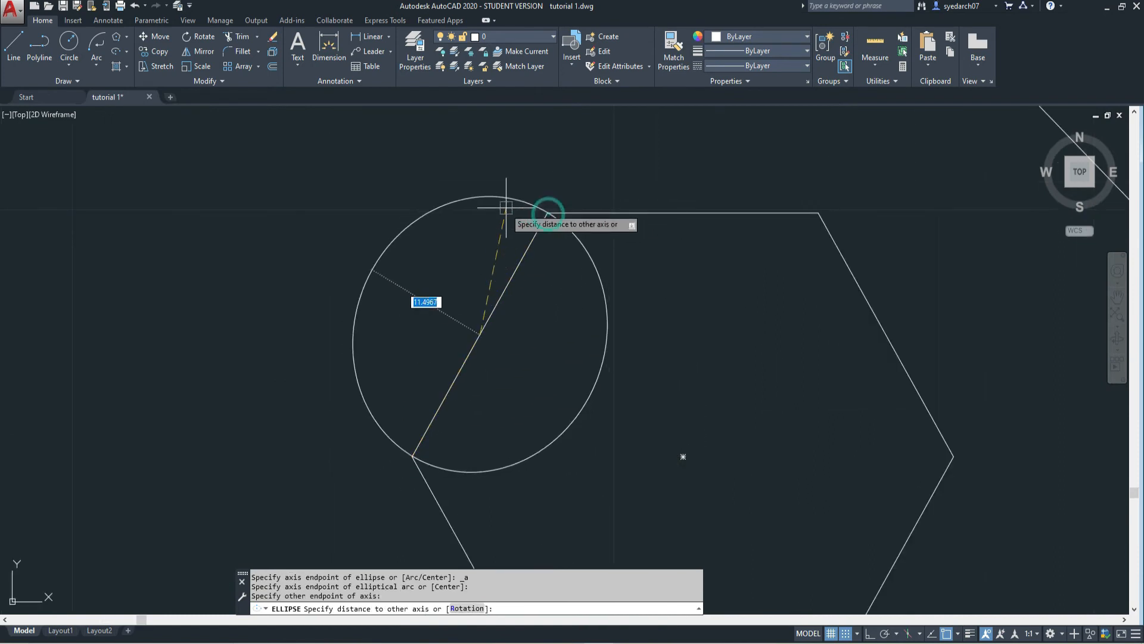
{"action": "left_click", "coordinate": [439, 202]}
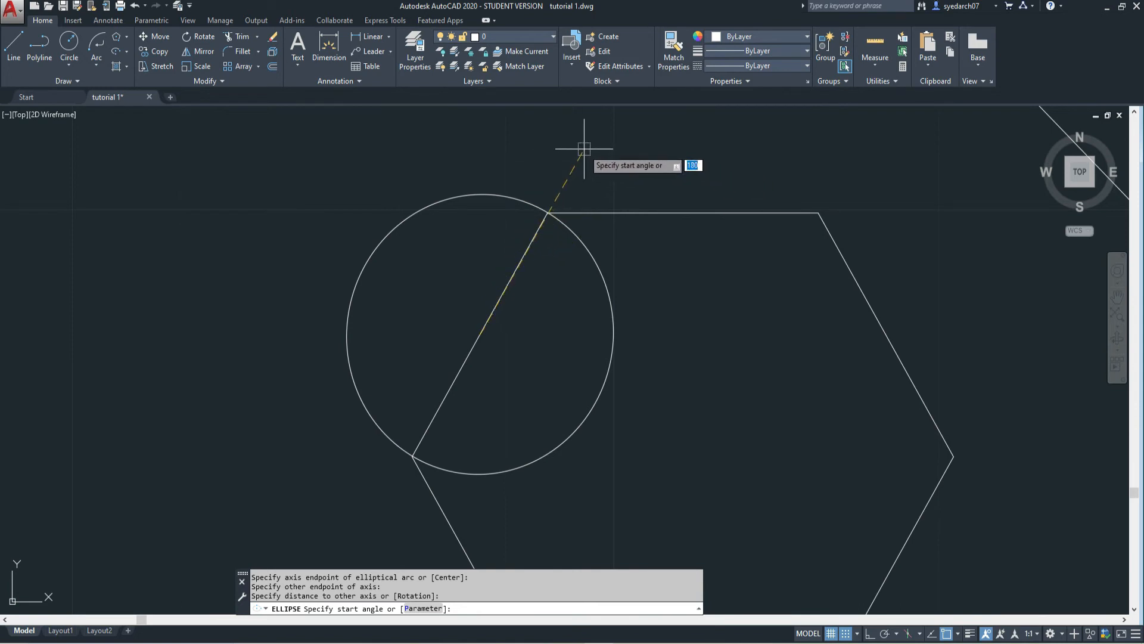
{"action": "left_click", "coordinate": [545, 210]}
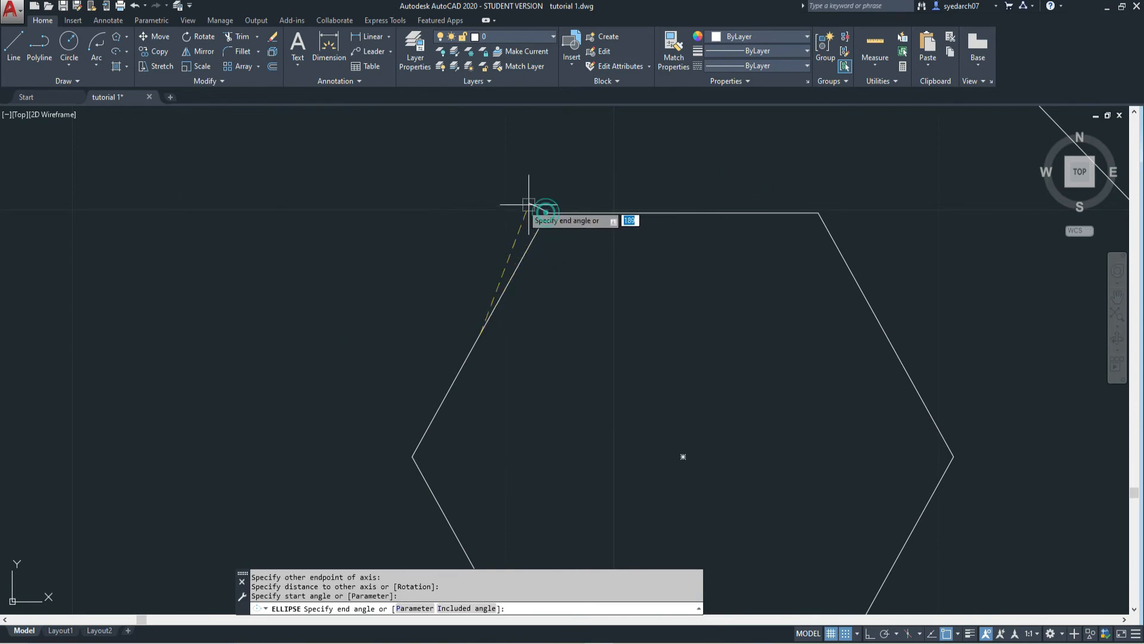
{"action": "left_click", "coordinate": [412, 457]}
{"action": "scroll", "coordinate": [351, 256], "scroll_direction": "down", "scroll_amount": 4}
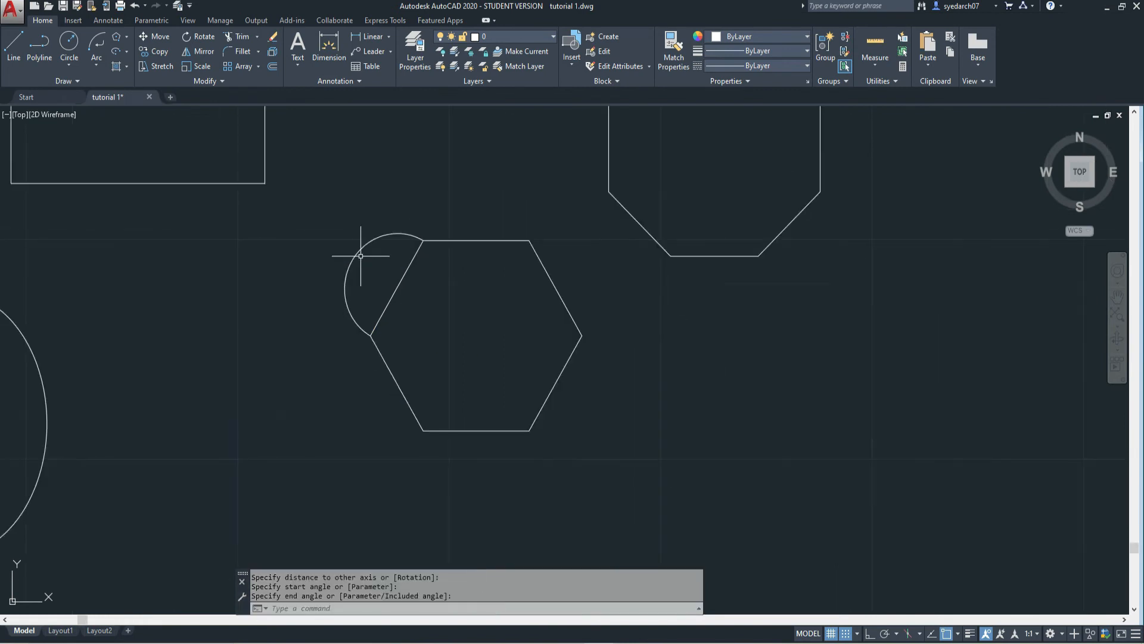
Start the Hatch command for the region between the elliptical arc and the hexagon's upper-left edge.
{"action": "left_click", "coordinate": [127, 64]}
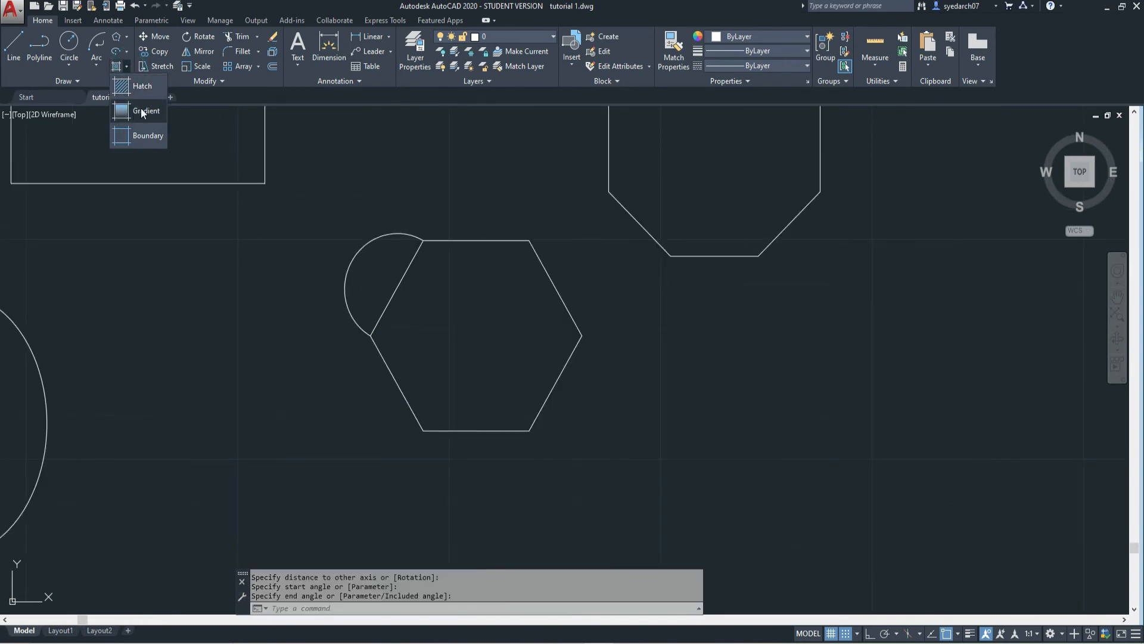
{"action": "scroll", "coordinate": [276, 340], "scroll_direction": "down", "scroll_amount": 5}
{"action": "left_click", "coordinate": [266, 334]}
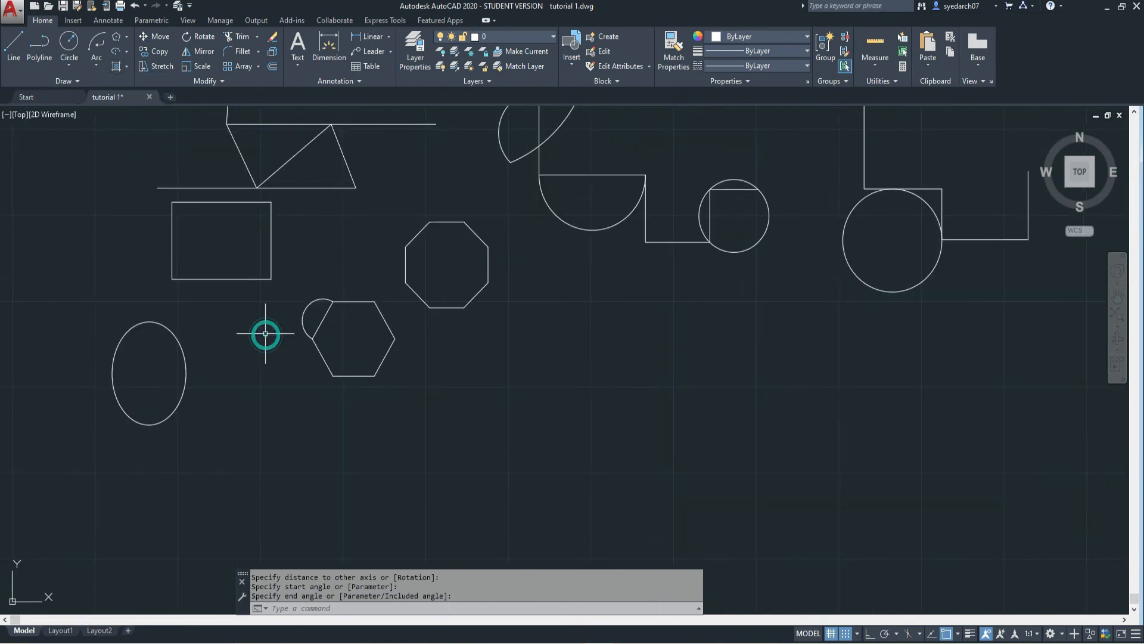
{"action": "scroll", "coordinate": [266, 334], "scroll_direction": "up", "scroll_amount": 5}
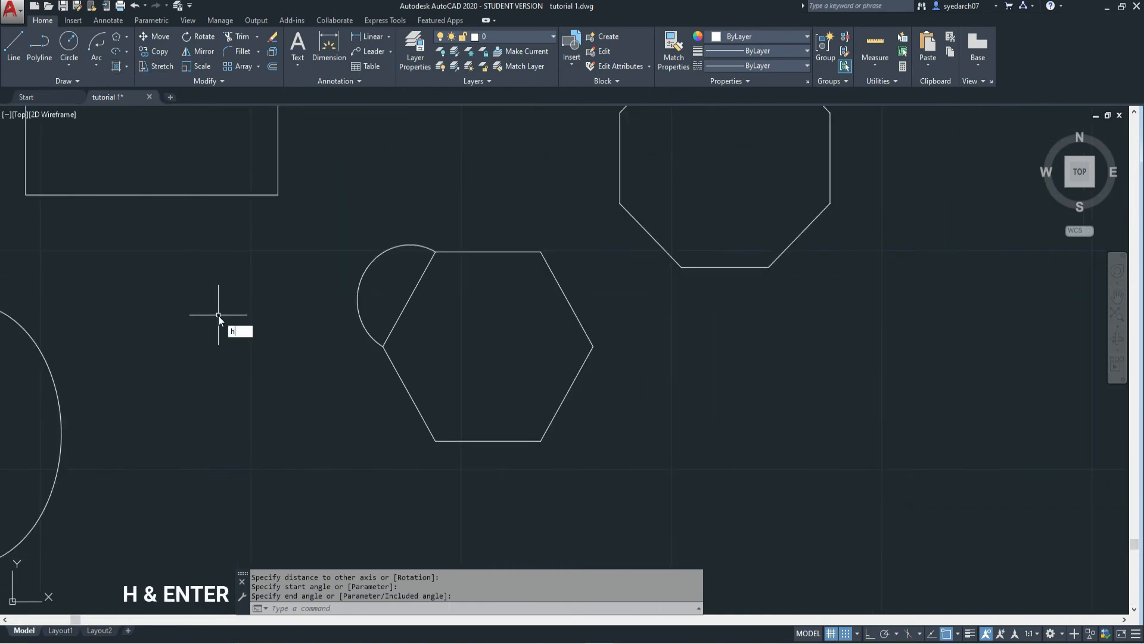
{"action": "key", "text": "Return"}
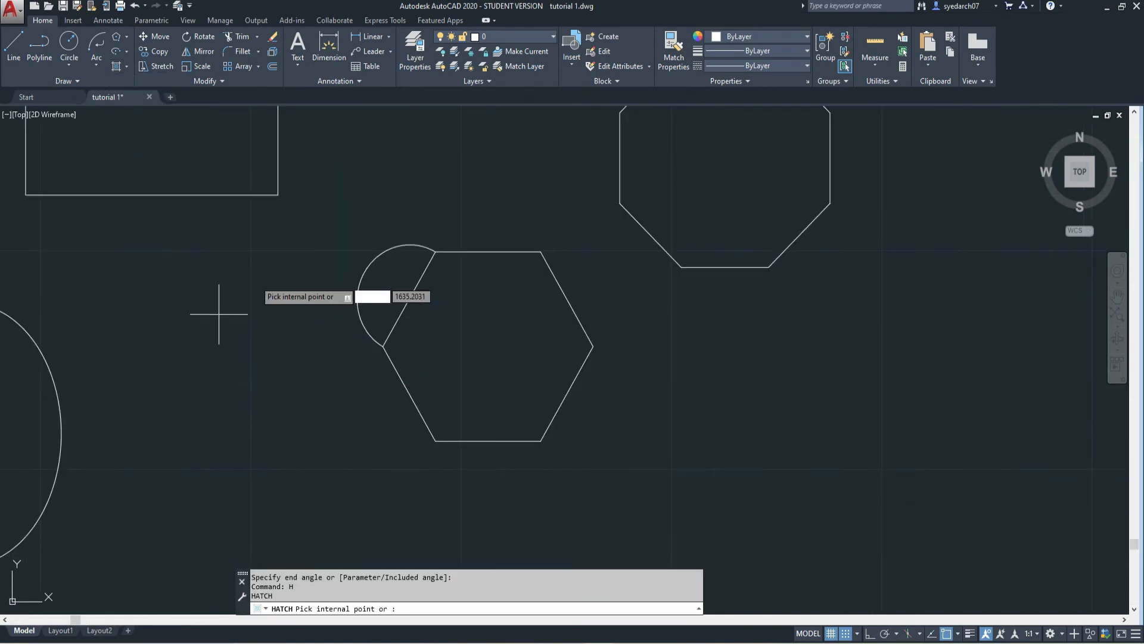
{"action": "scroll", "coordinate": [298, 313], "scroll_direction": "down", "scroll_amount": 2}
{"action": "scroll", "coordinate": [334, 316], "scroll_direction": "up", "scroll_amount": 6}
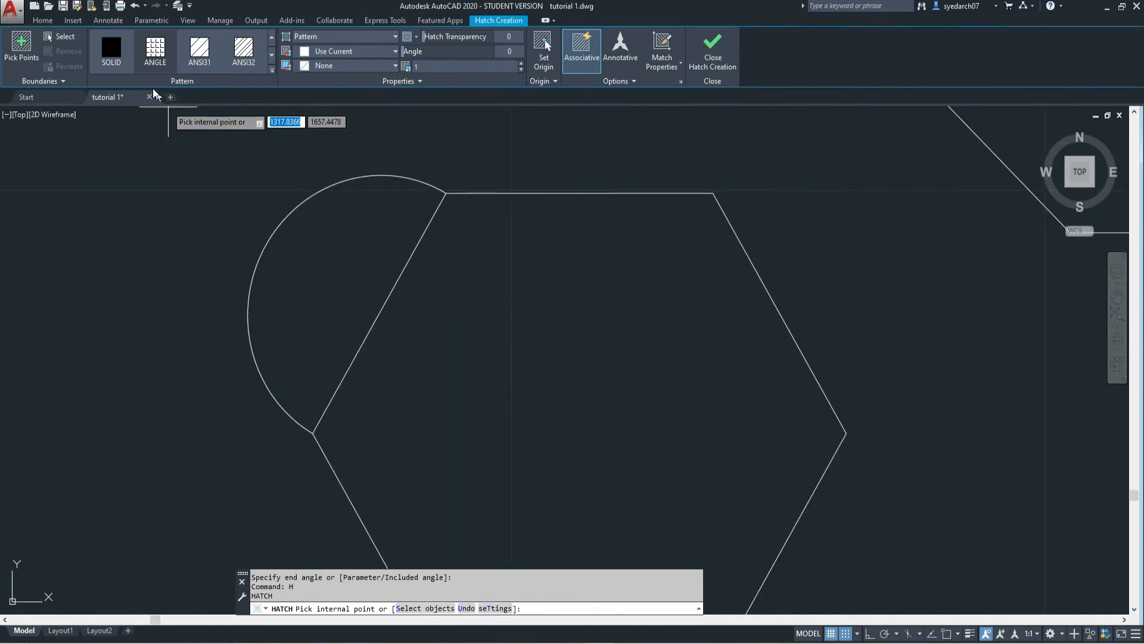
Preview the ANSI32 pattern and a blue-to-yellow gradient inside the elliptical arc region.
{"action": "left_click", "coordinate": [111, 48]}
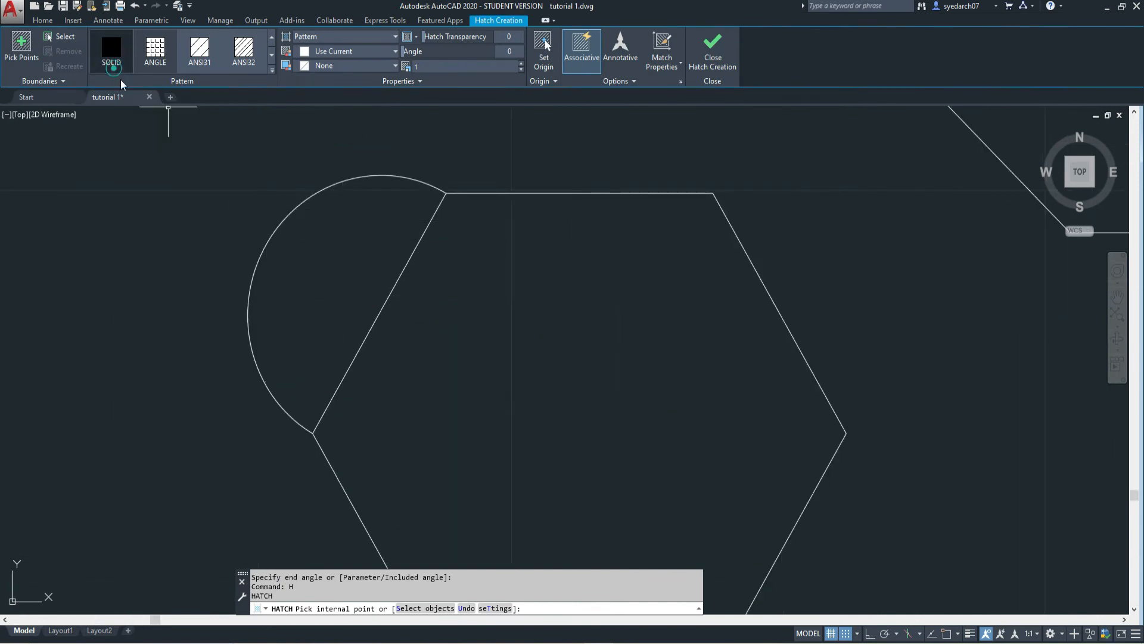
{"action": "left_click", "coordinate": [164, 71]}
{"action": "left_click", "coordinate": [244, 49]}
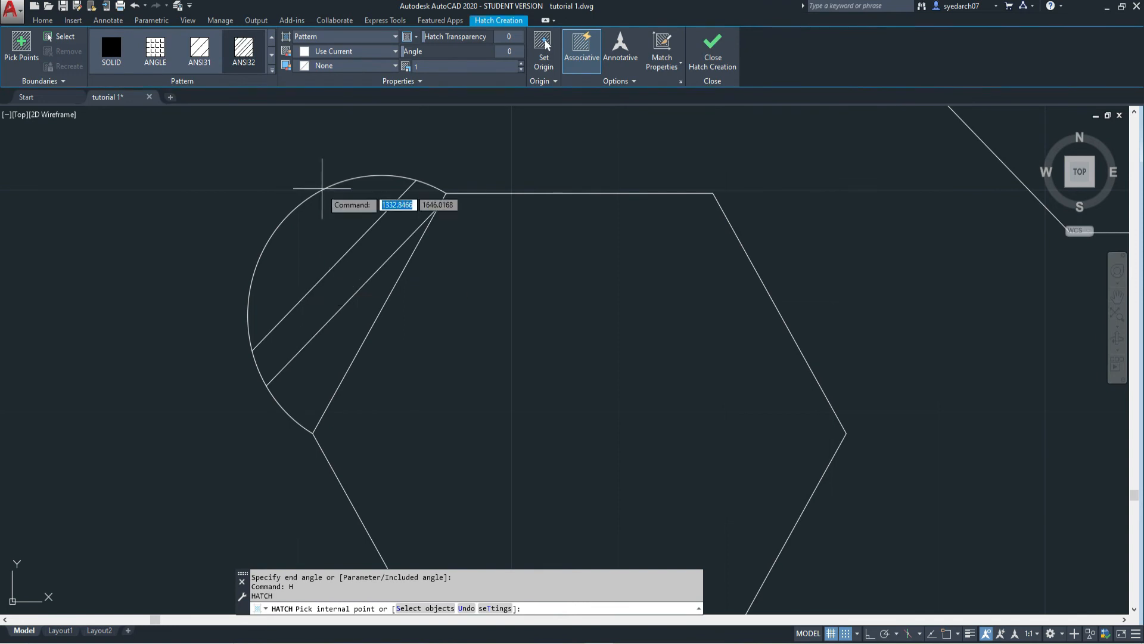
{"action": "left_click", "coordinate": [272, 70]}
{"action": "scroll", "coordinate": [236, 161], "scroll_direction": "down", "scroll_amount": 4}
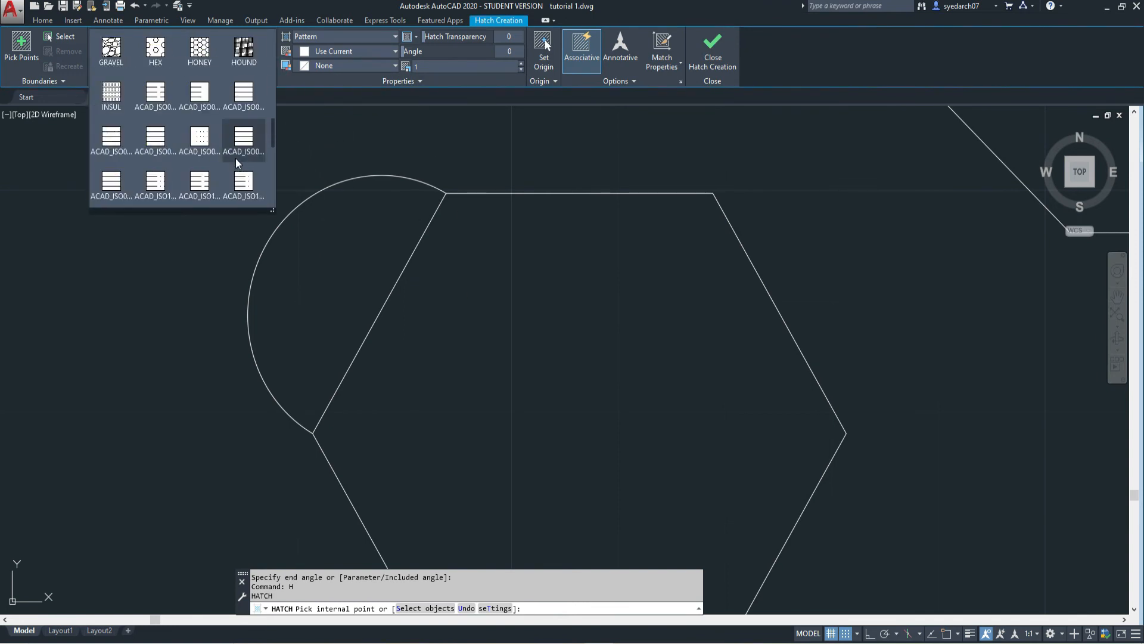
{"action": "scroll", "coordinate": [235, 158], "scroll_direction": "down", "scroll_amount": 5}
{"action": "scroll", "coordinate": [234, 156], "scroll_direction": "up", "scroll_amount": 8}
{"action": "left_click", "coordinate": [151, 102]}
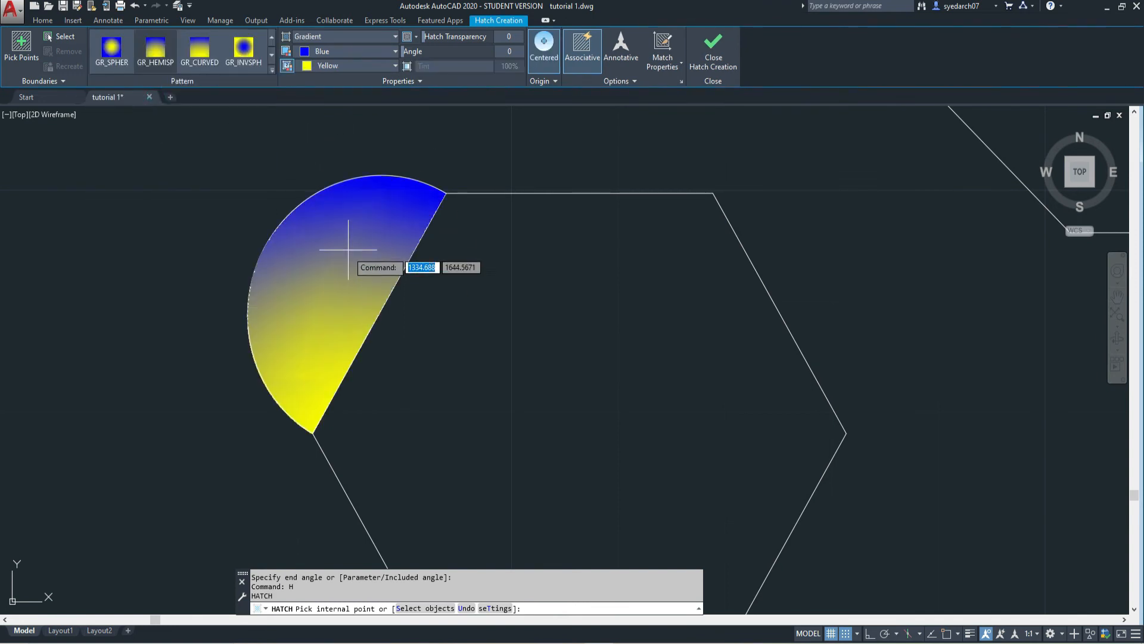
Choose the ANGLE hatch pattern and set its scale to 0.5.
{"action": "left_click", "coordinate": [272, 70]}
{"action": "scroll", "coordinate": [217, 123], "scroll_direction": "down", "scroll_amount": 3}
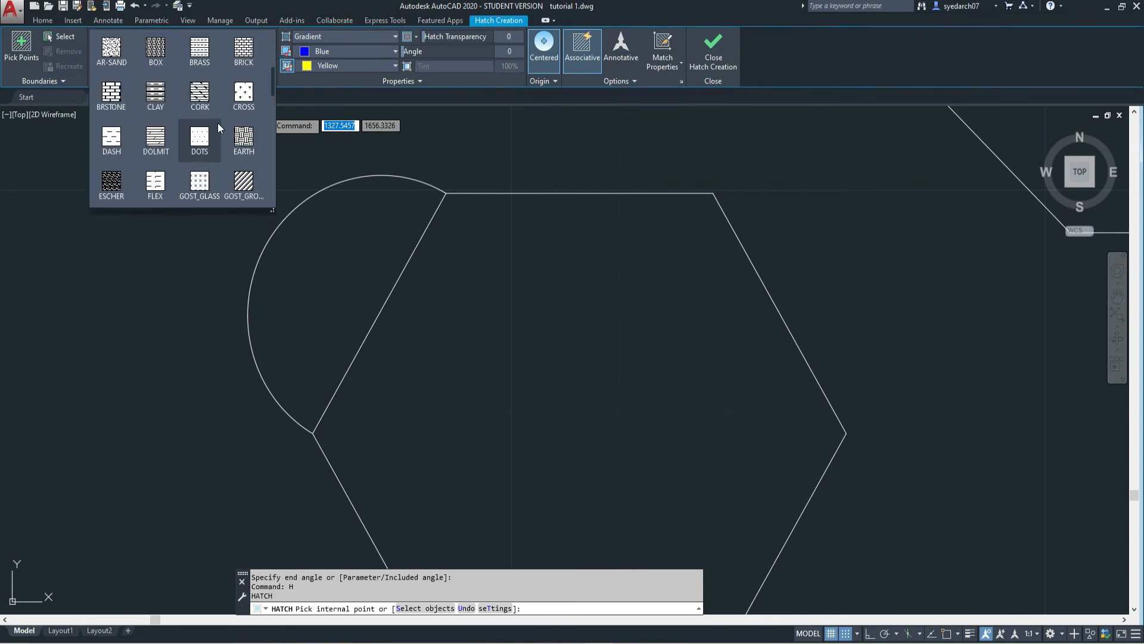
{"action": "left_click", "coordinate": [379, 51]}
{"action": "left_click", "coordinate": [392, 51]}
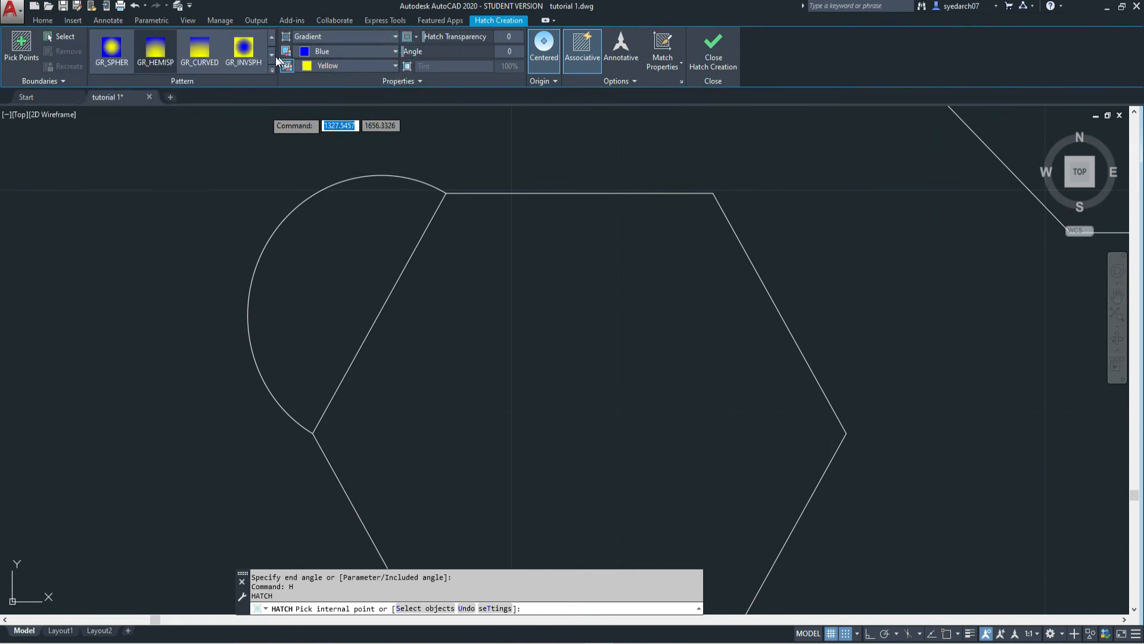
{"action": "left_click", "coordinate": [270, 70]}
{"action": "scroll", "coordinate": [234, 112], "scroll_direction": "down", "scroll_amount": 3}
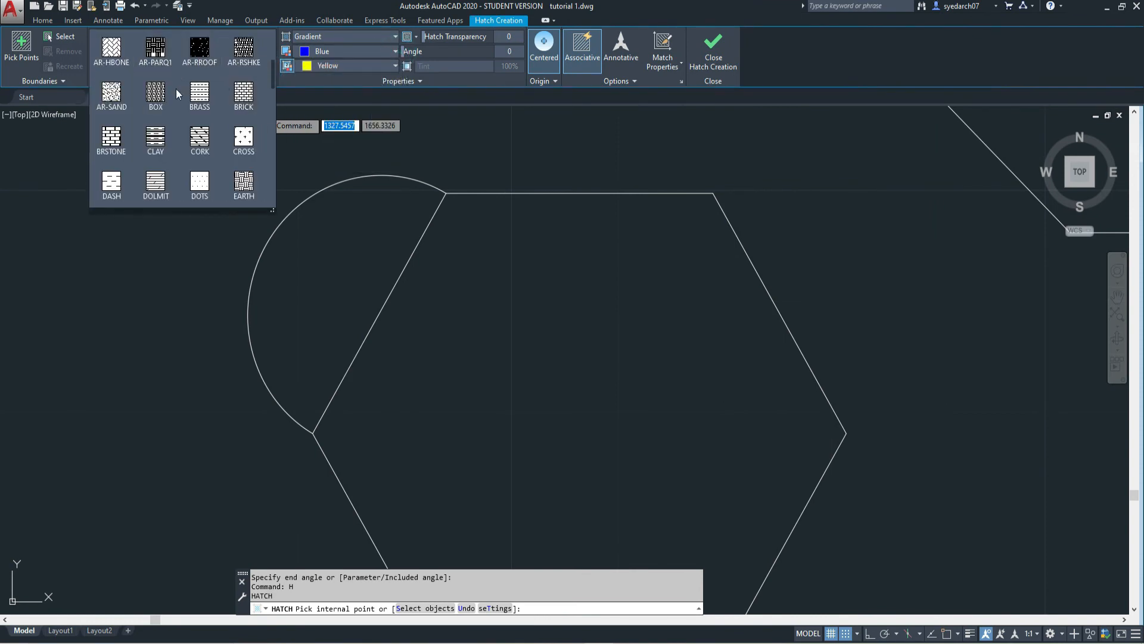
{"action": "scroll", "coordinate": [177, 101], "scroll_direction": "up", "scroll_amount": 3}
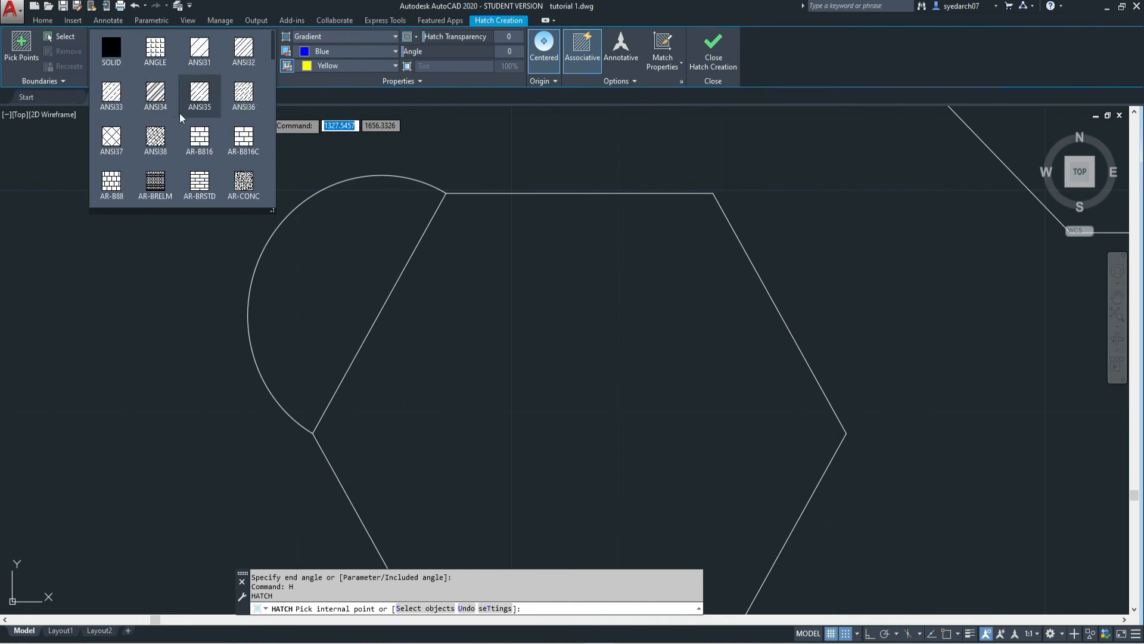
{"action": "left_click", "coordinate": [155, 49]}
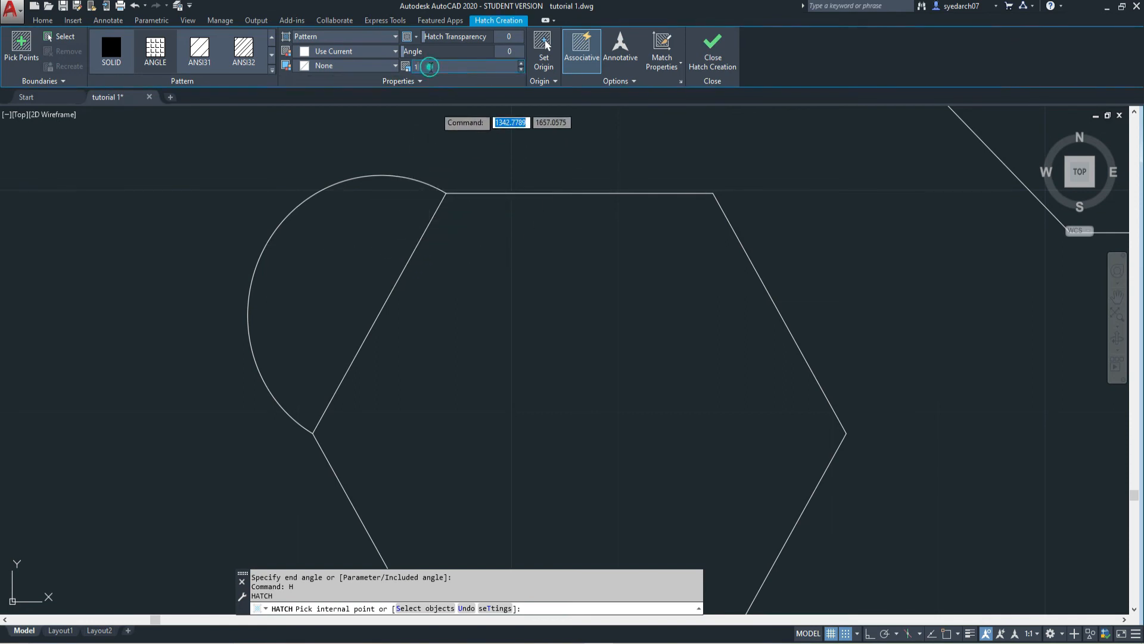
{"action": "left_click", "coordinate": [430, 67]}
{"action": "key", "text": "Return"}
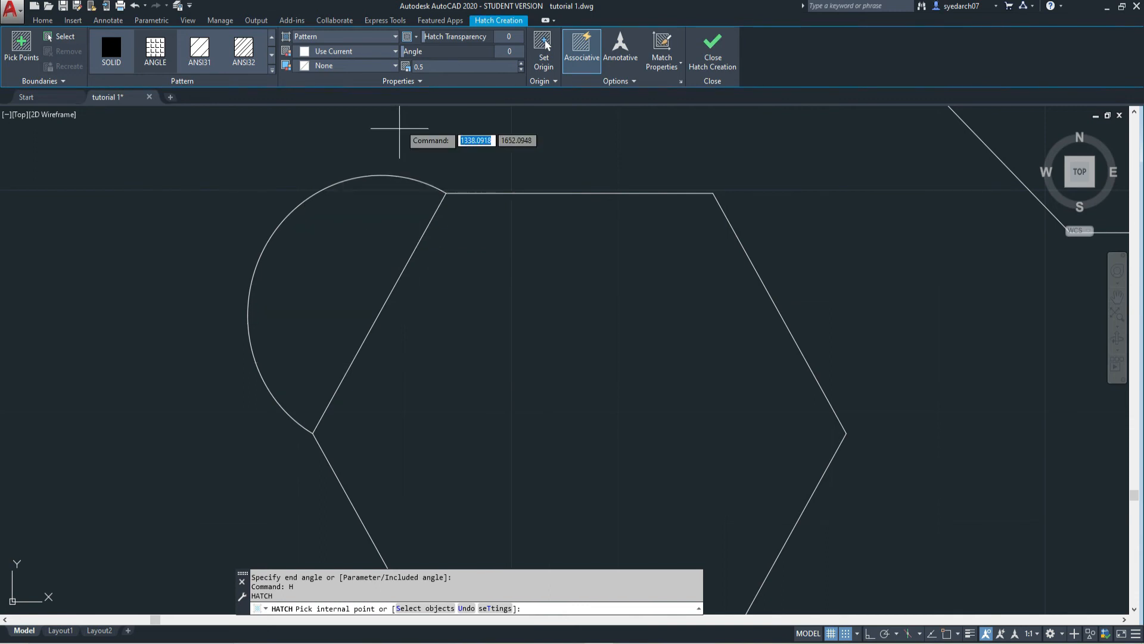
Set the hatch scale to 0.25 and fill the elliptical arc region beside the hexagon.
{"action": "left_click", "coordinate": [432, 66]}
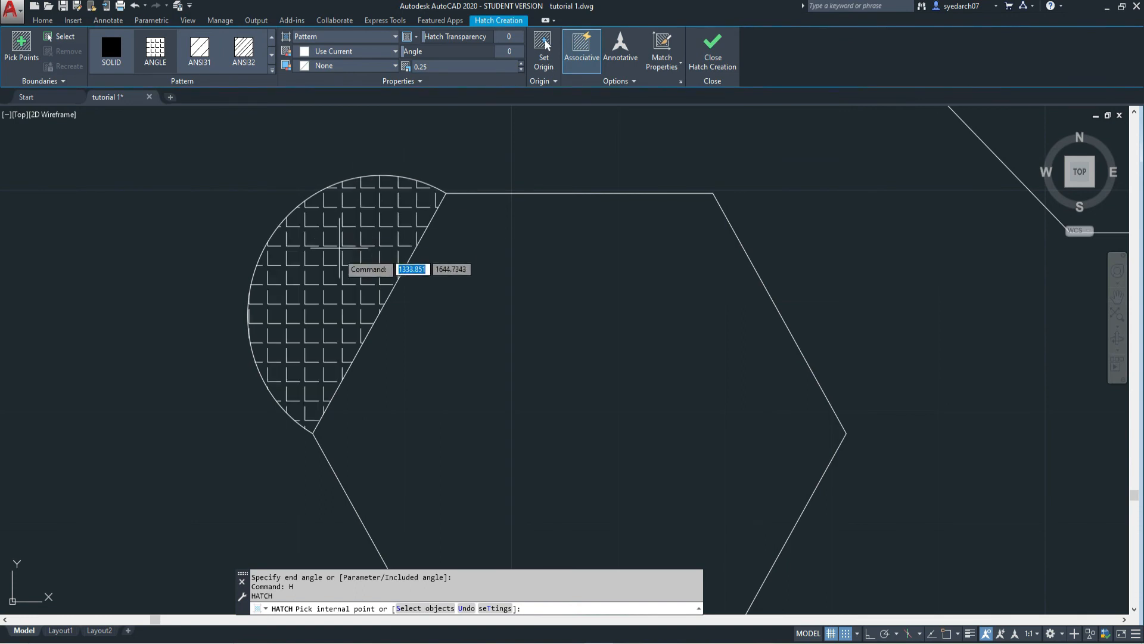
{"action": "left_click", "coordinate": [338, 267]}
{"action": "scroll", "coordinate": [507, 295], "scroll_direction": "down", "scroll_amount": 4}
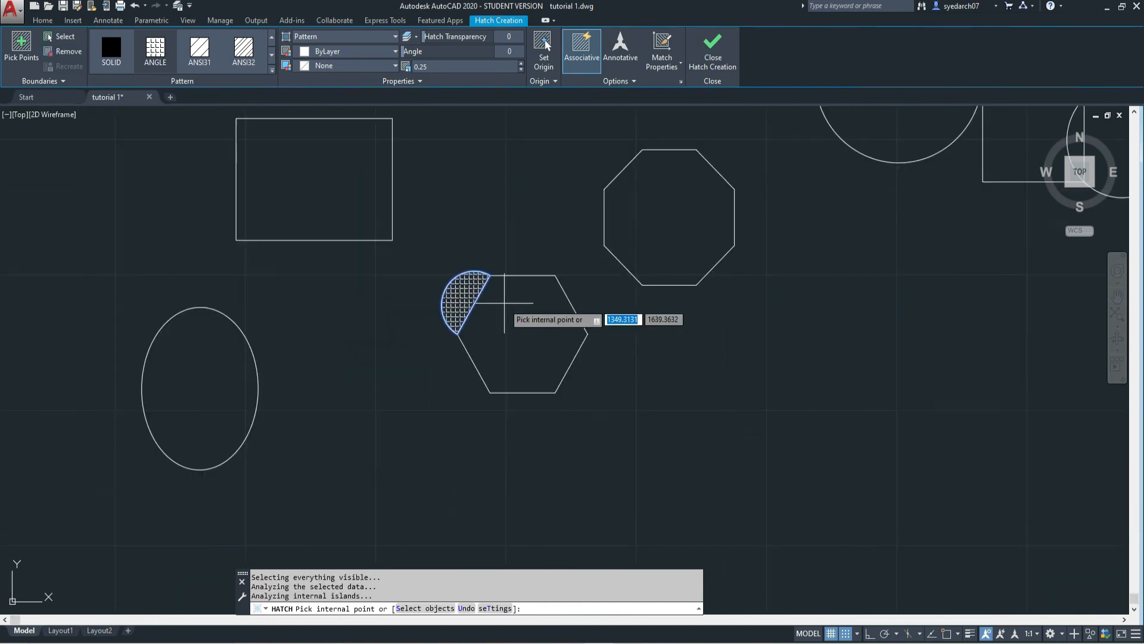
Change the hatch pattern to ANSI32 and add the hexagon's interior to the hatched area.
{"action": "left_click", "coordinate": [243, 48]}
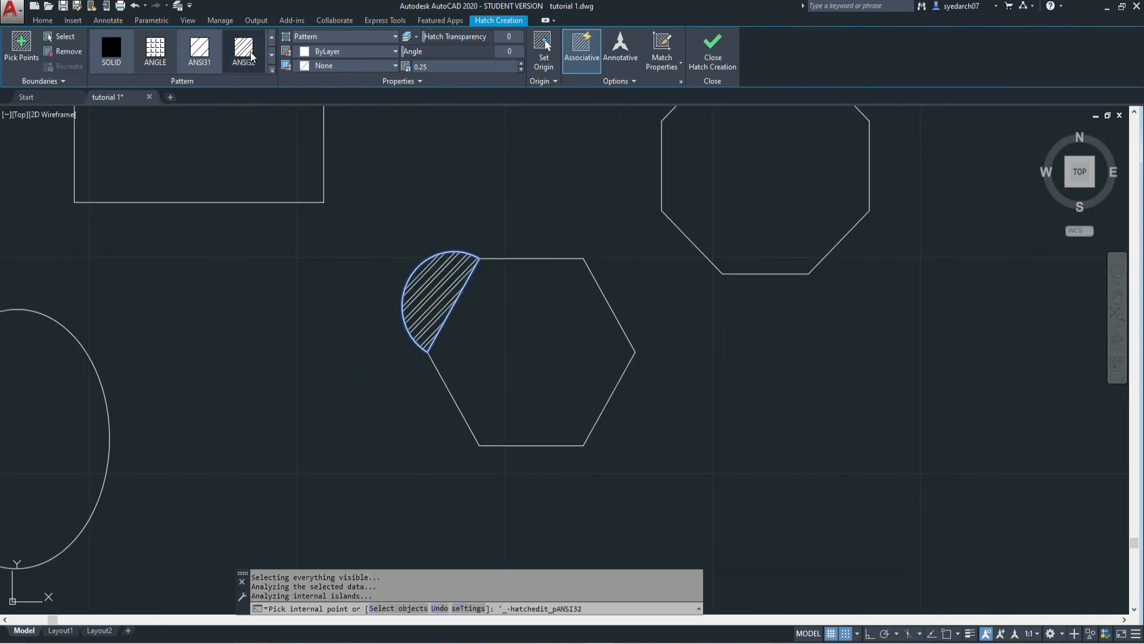
{"action": "left_click", "coordinate": [435, 66]}
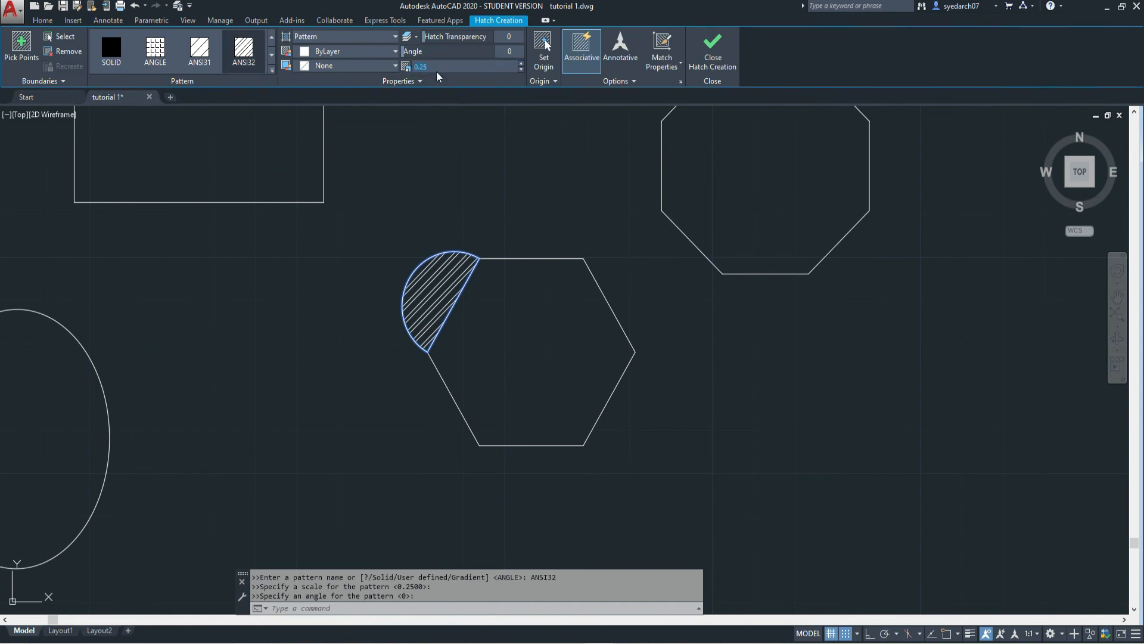
{"action": "scroll", "coordinate": [529, 370], "scroll_direction": "up", "scroll_amount": 4}
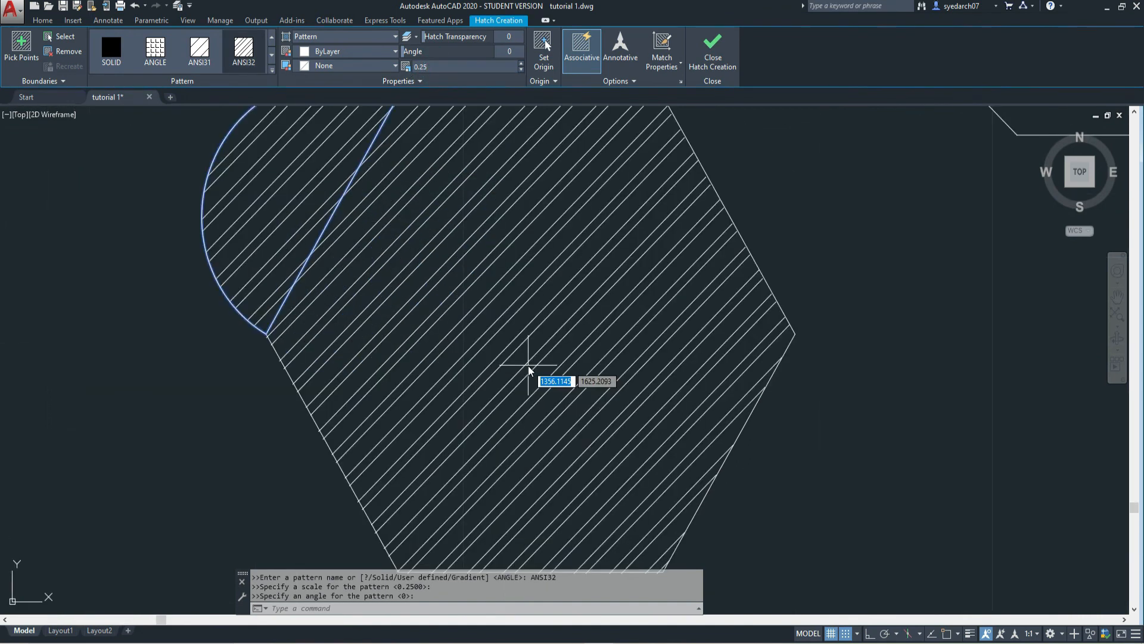
{"action": "left_click", "coordinate": [529, 370]}
{"action": "scroll", "coordinate": [527, 369], "scroll_direction": "down", "scroll_amount": 5}
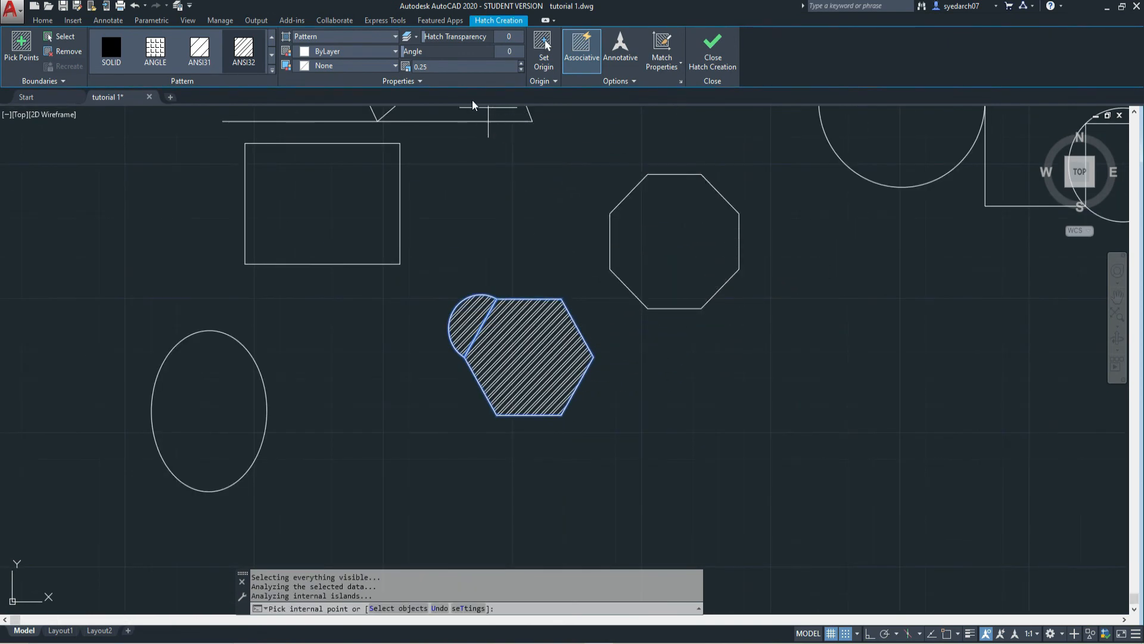
Set the hatch scale to 2 for the hexagon and elliptical arc regions and finish the hatch.
{"action": "left_click", "coordinate": [433, 66]}
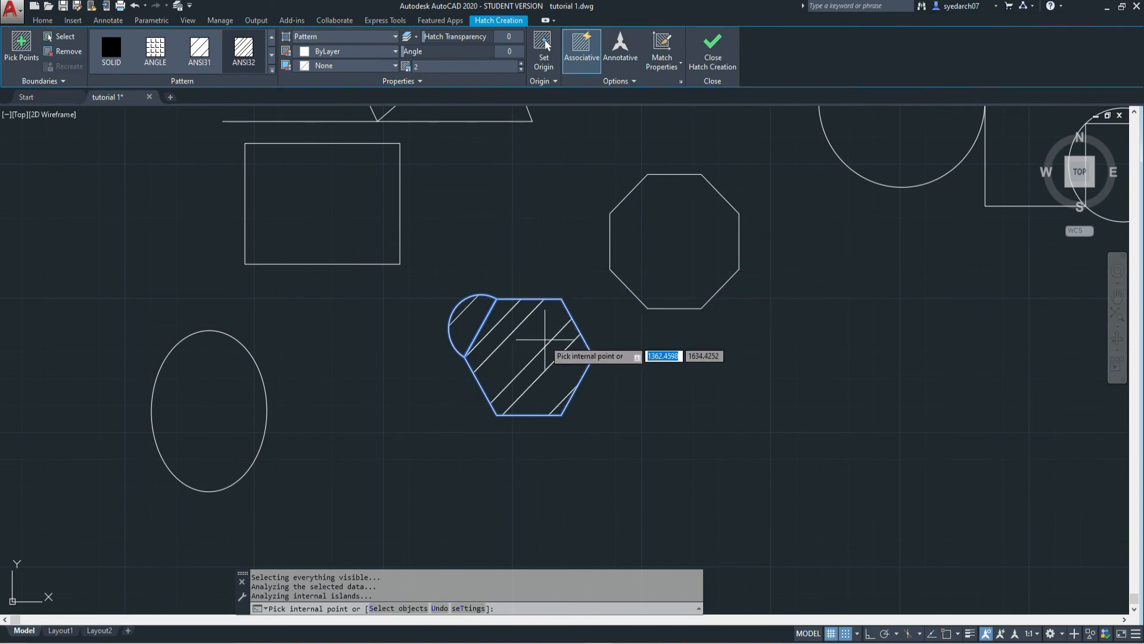
{"action": "key", "text": "Return"}
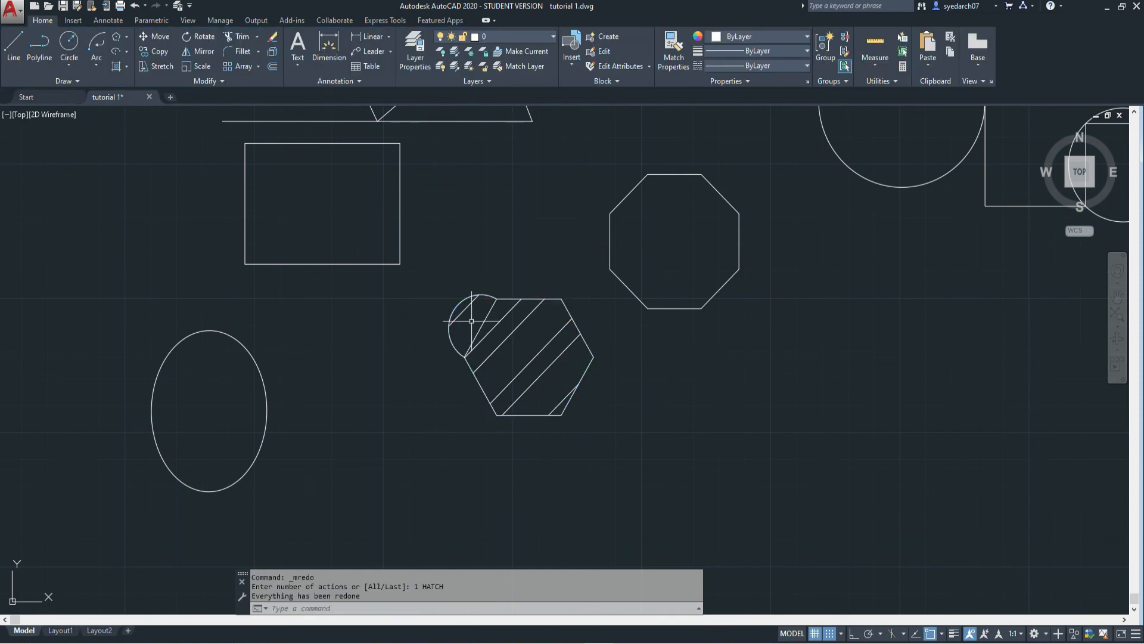
{"action": "key", "text": "ctrl+y"}
Edit the hexagon's hatch to a scale of 0.25 and close the hatch editing.
{"action": "left_click", "coordinate": [472, 323]}
{"action": "scroll", "coordinate": [504, 318], "scroll_direction": "up", "scroll_amount": 2}
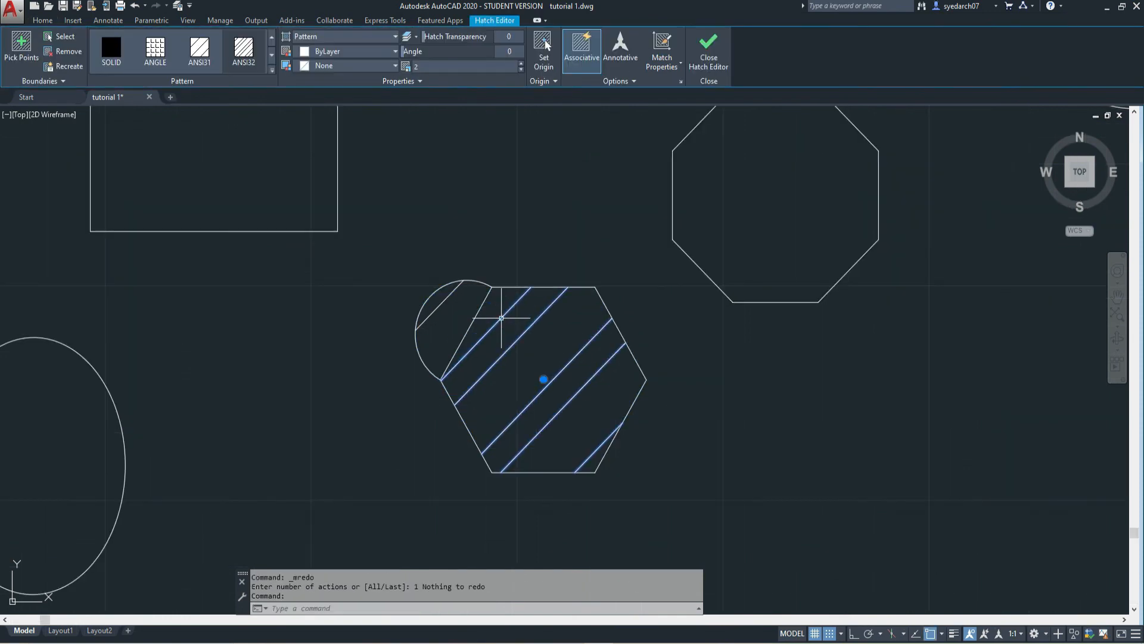
{"action": "left_click", "coordinate": [430, 67]}
{"action": "type", "text": "0.25"}
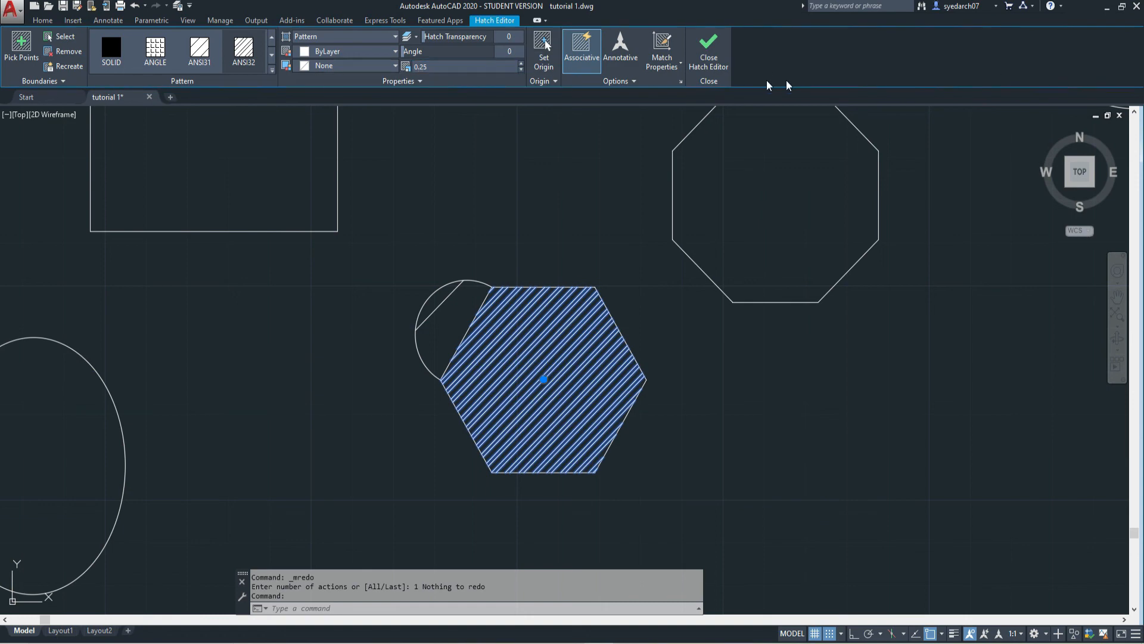
{"action": "left_click", "coordinate": [708, 68]}
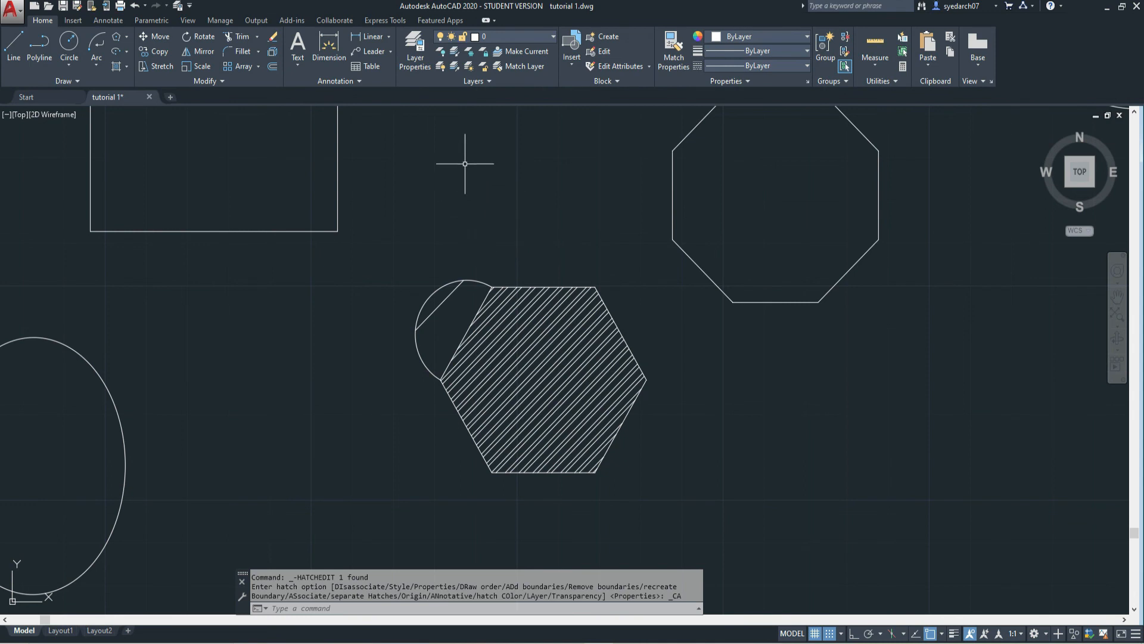
Show the additional drawing commands.
{"action": "left_click", "coordinate": [74, 80]}
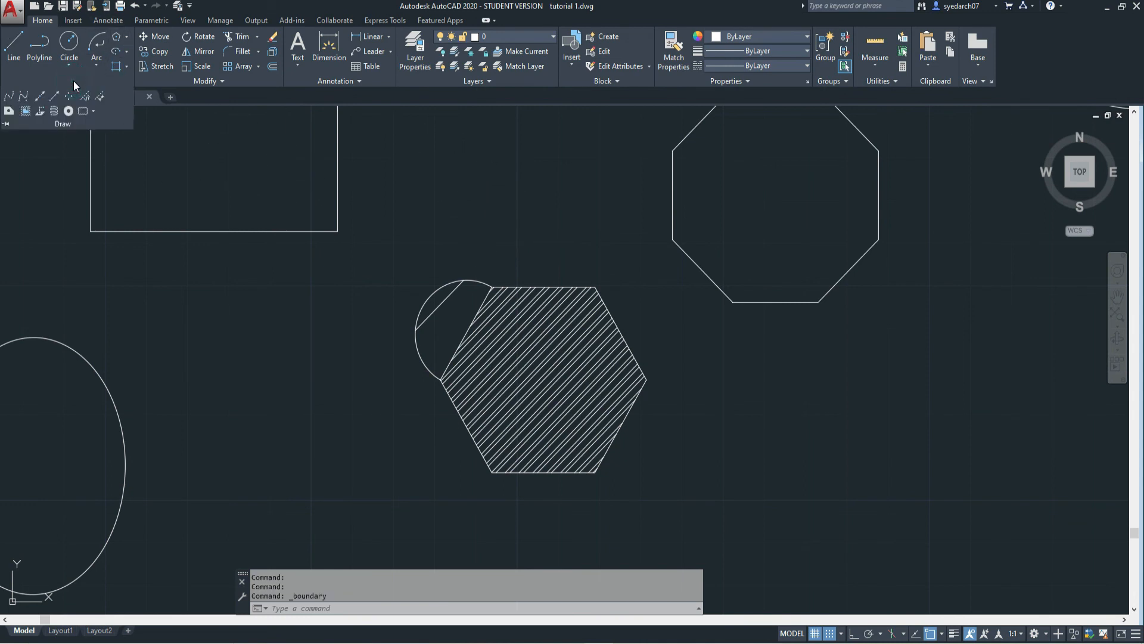